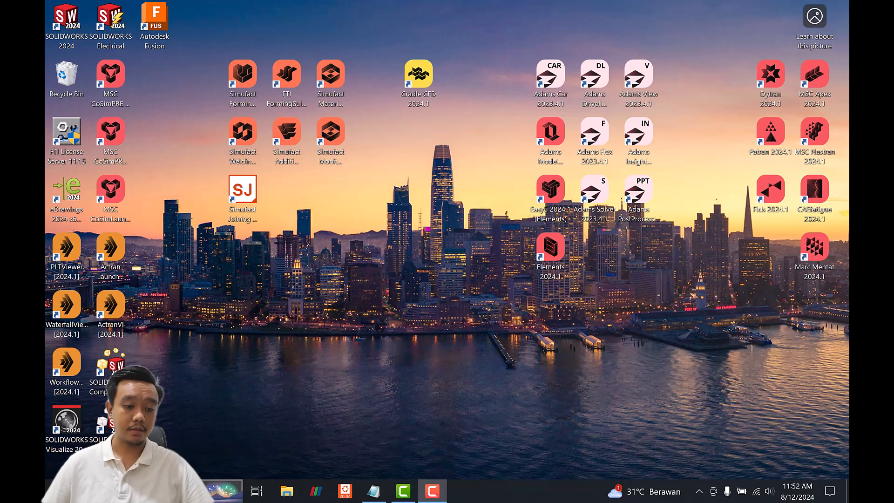
Step: Launch Dytran Explorer and maximize the Dytran Job window inside it
key("super+s")
type("dy")
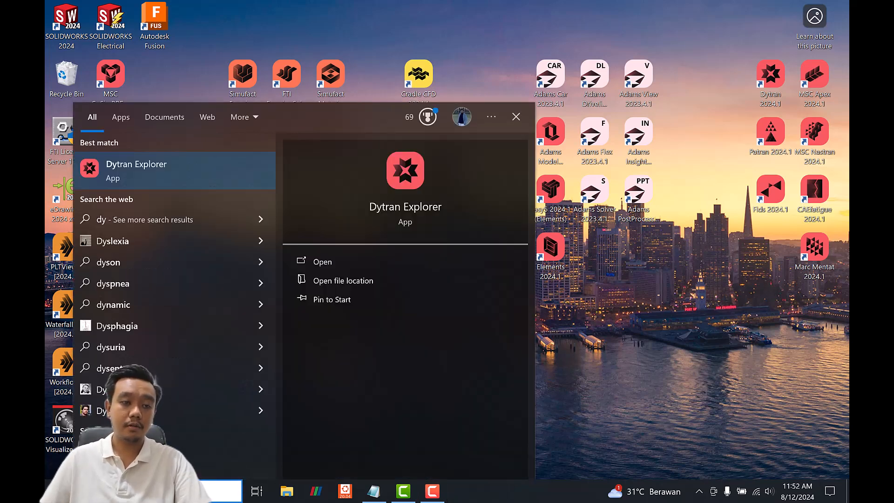
left_click(172, 180)
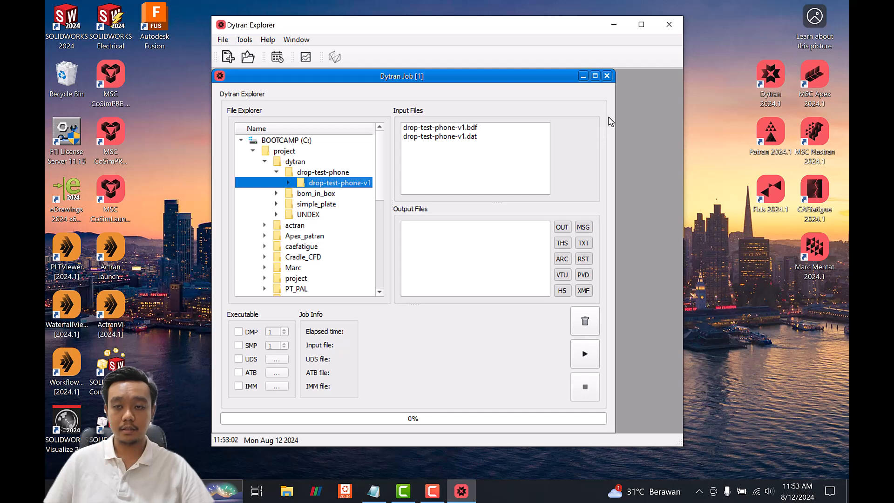
left_click_drag(612, 116, 680, 117)
left_click(661, 76)
left_click_drag(235, 27, 229, 38)
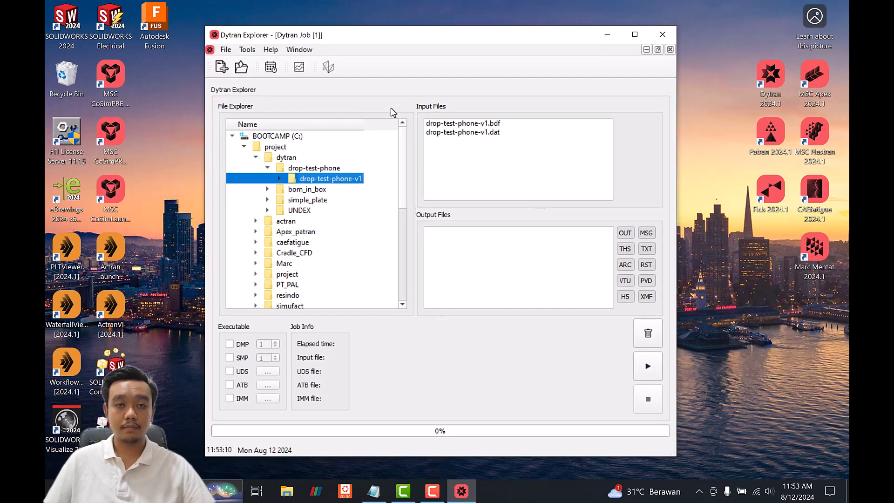
Step: Select drop-test-phone-v1.bdf as the input file of the Dytran job
double_click(469, 124)
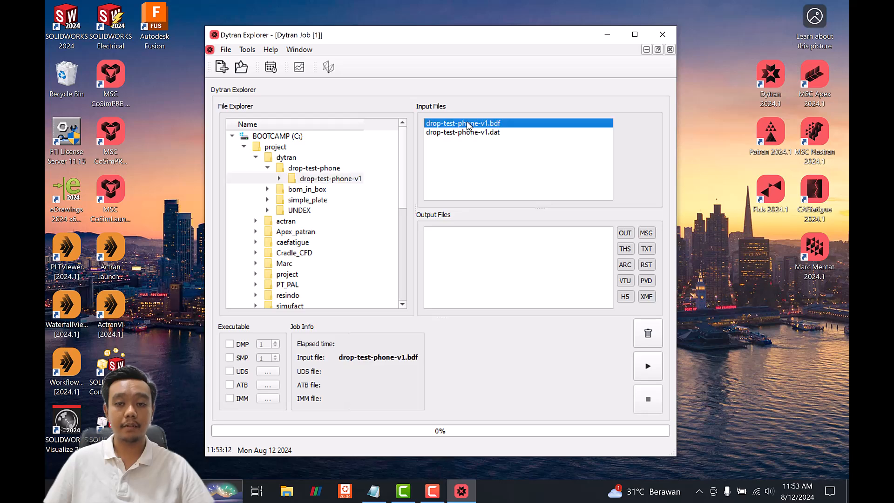
mouse_move(666, 188)
left_mouse_down()
mouse_move(663, 312)
mouse_move(661, 192)
left_mouse_up()
left_click(666, 143)
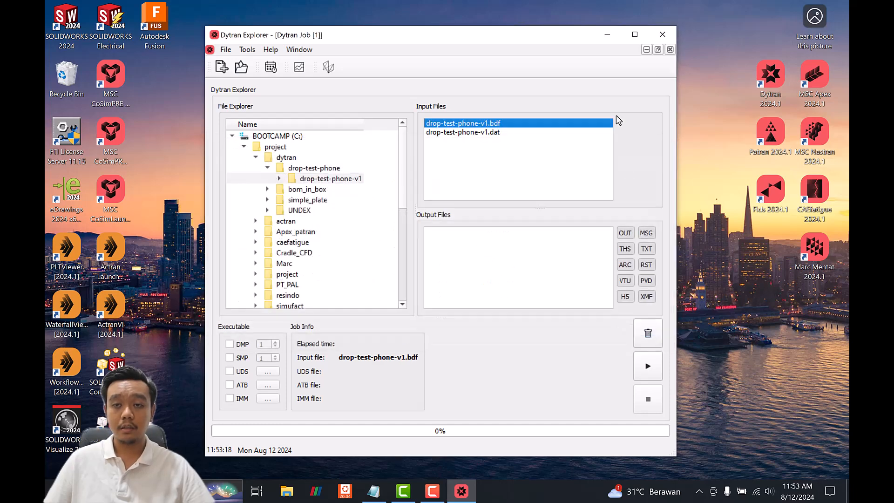
left_click_drag(266, 32, 254, 50)
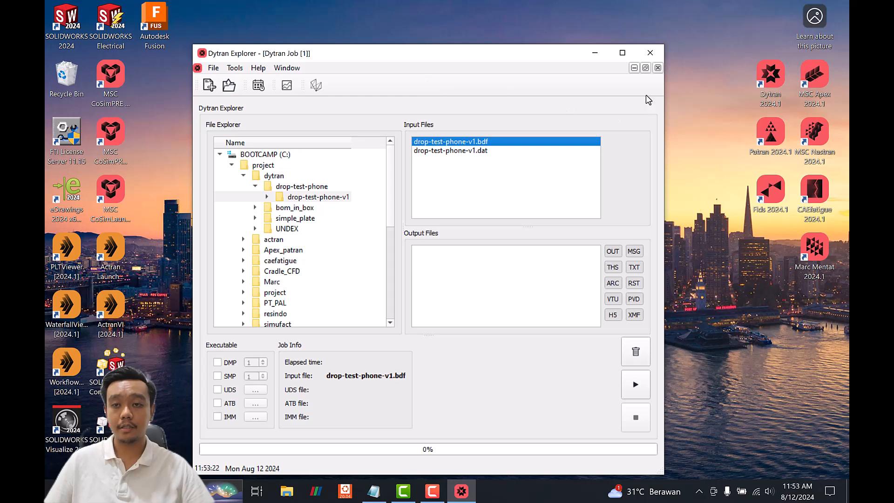
Step: Minimize Dytran Explorer, launch Patran 2024.1, dismiss its startup message and maximize the Patran window
left_click(595, 53)
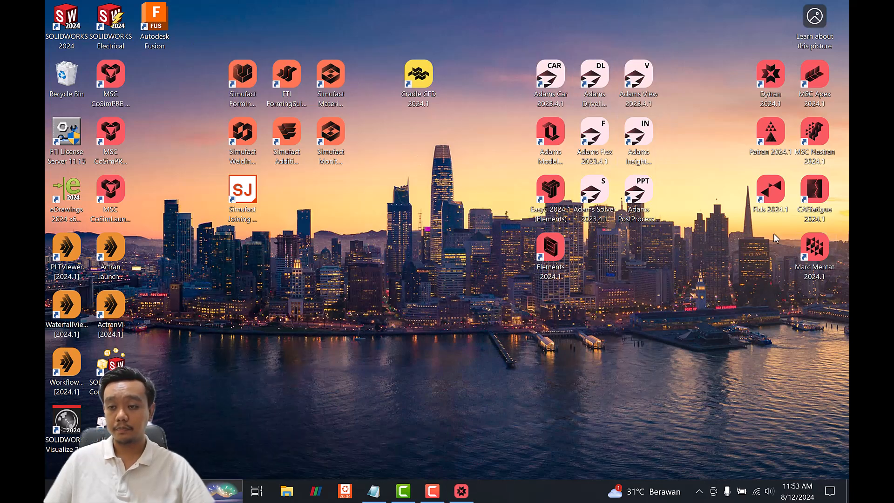
double_click(771, 138)
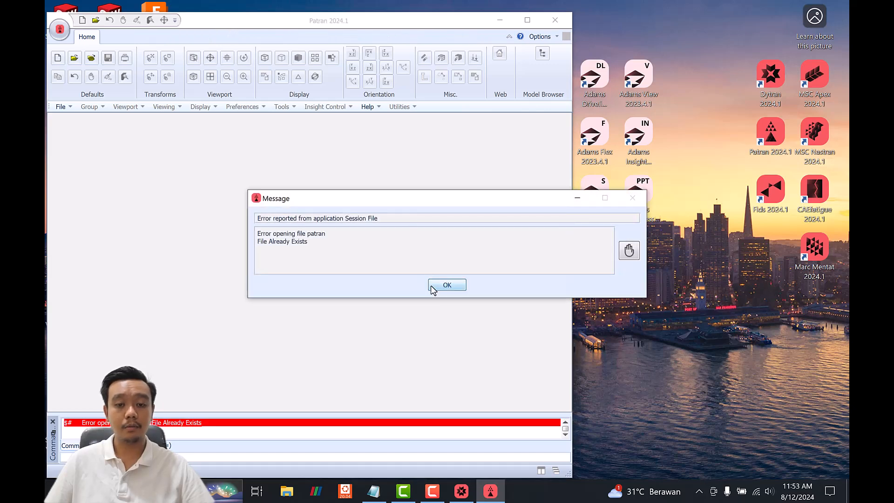
left_click(432, 288)
left_click_drag(216, 28, 233, 29)
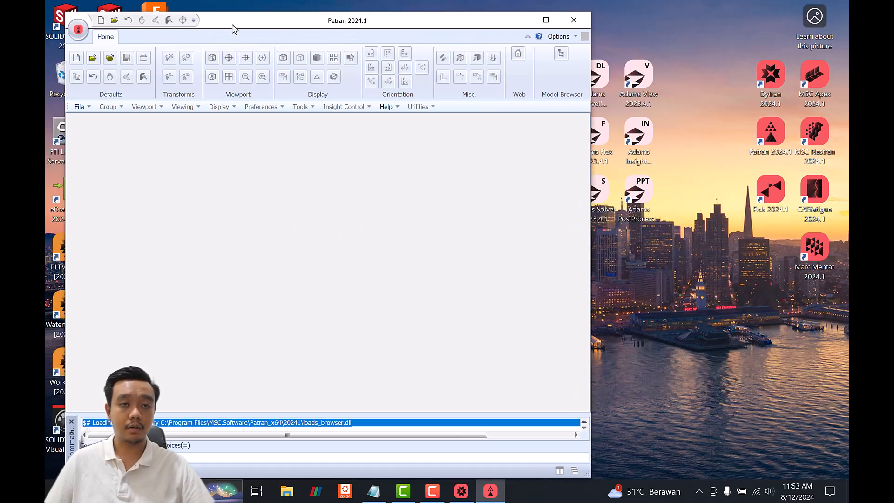
double_click(233, 26)
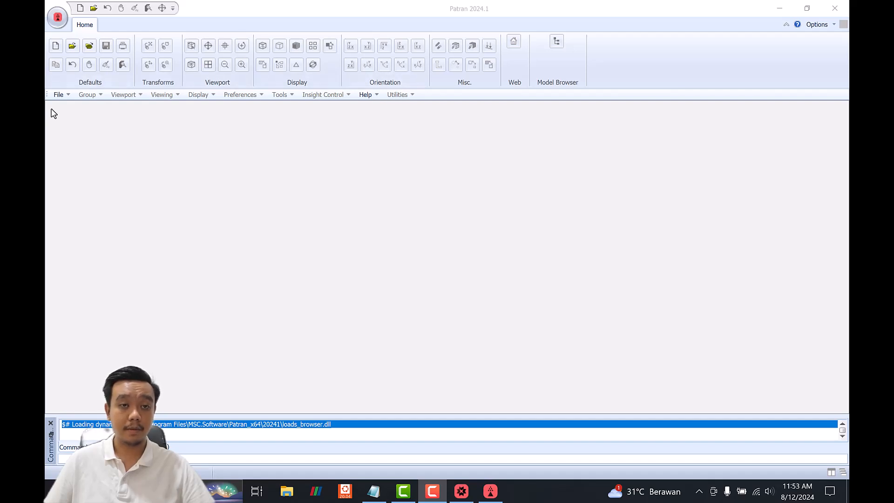
Step: Start a new database and browse to the folder C:\project\dytran for its location
left_click(55, 45)
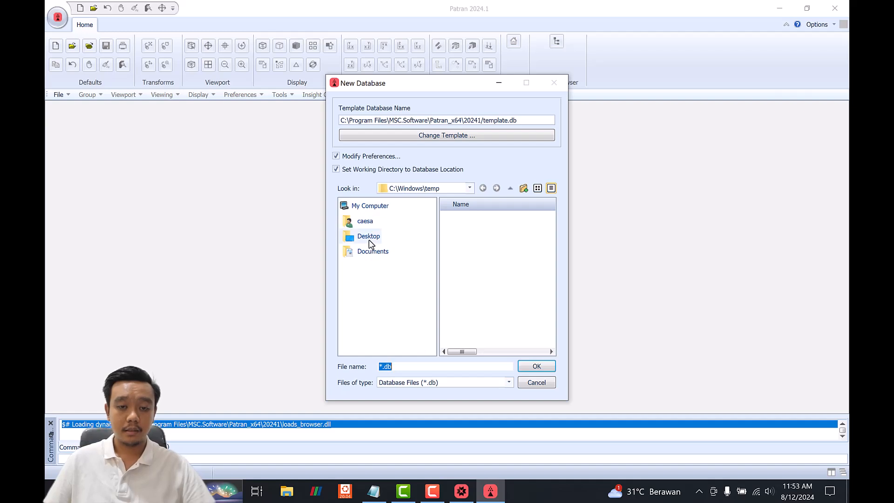
left_click(373, 252)
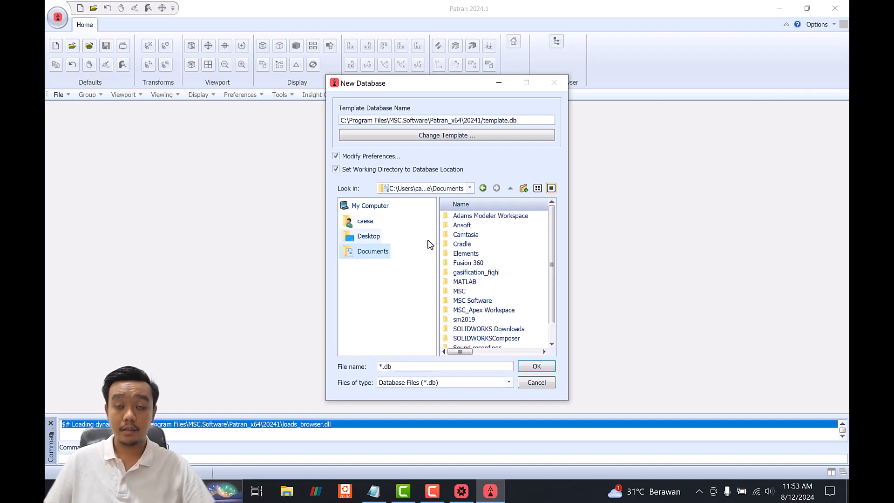
left_click(364, 222)
left_click(370, 206)
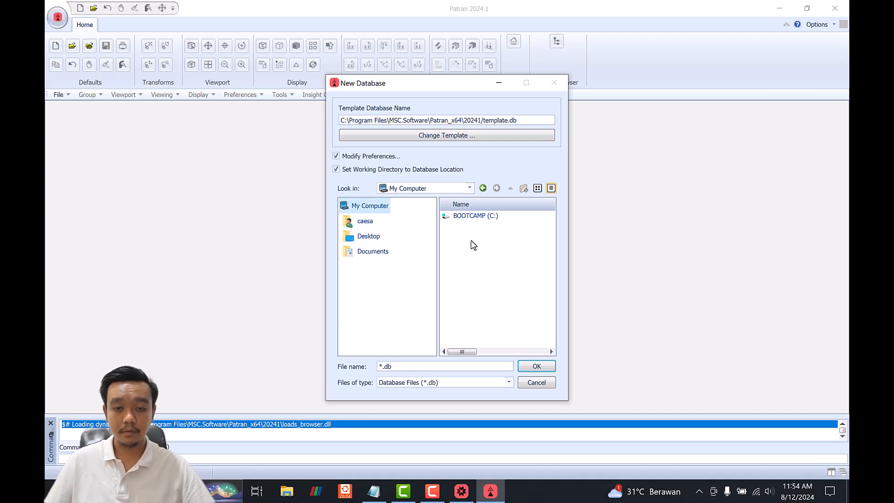
double_click(474, 217)
double_click(475, 272)
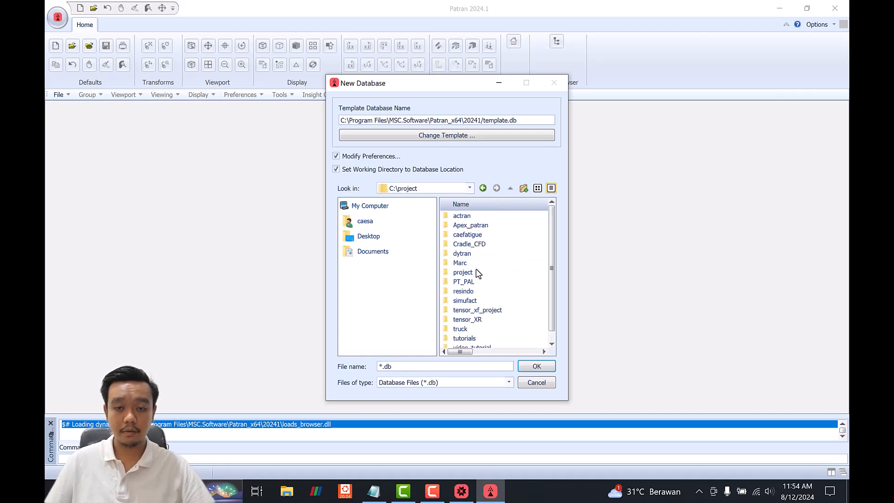
double_click(475, 255)
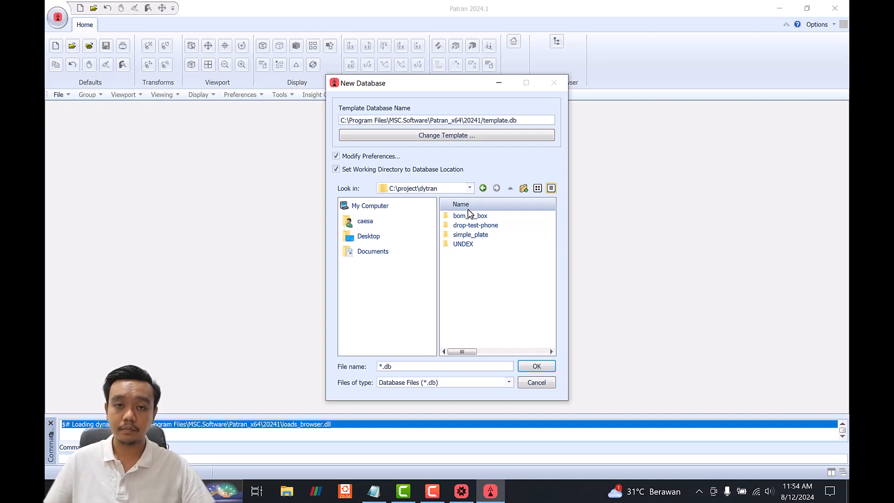
left_click_drag(443, 86, 430, 86)
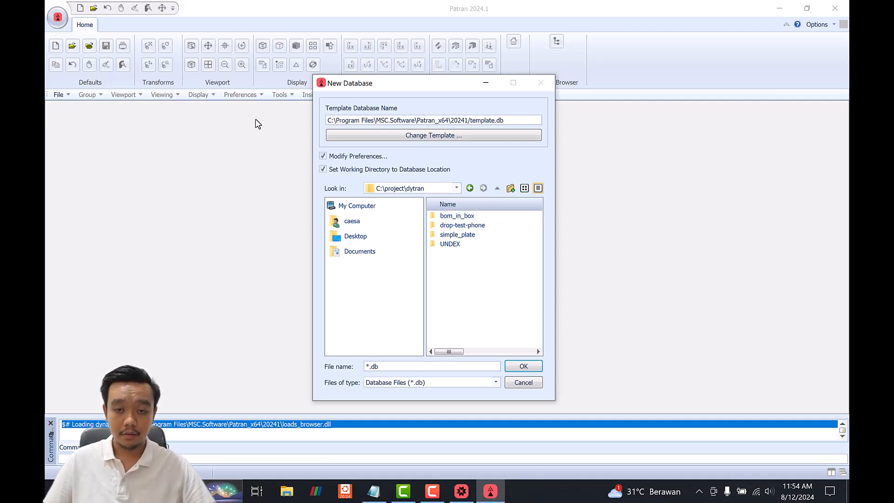
Step: Create a folder named drop-test-phone-v2 inside the drop-test-phone folder and open it
double_click(500, 226)
left_click(510, 188)
type("drop-test-p")
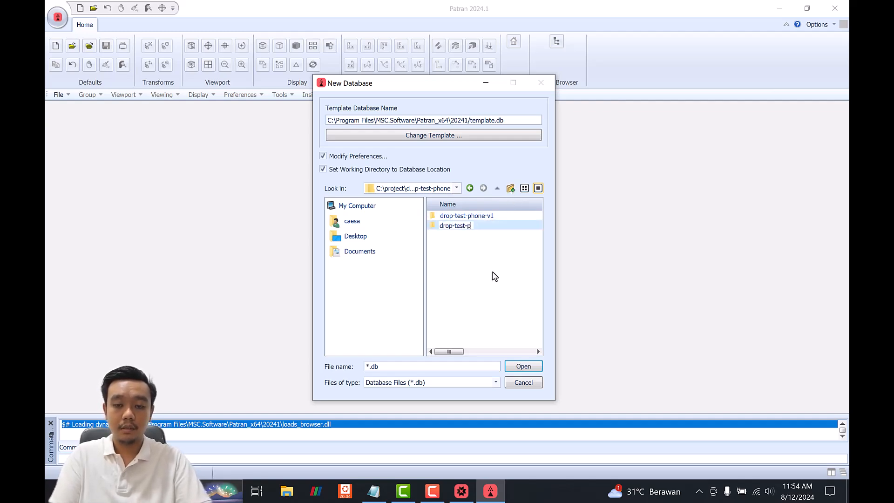
type("hone-v2")
key("Return")
key("Return")
Step: Create the database with the file name drop-test-phone-v2 and maximize its viewport
double_click(400, 366)
left_click_drag(338, 366, 286, 371)
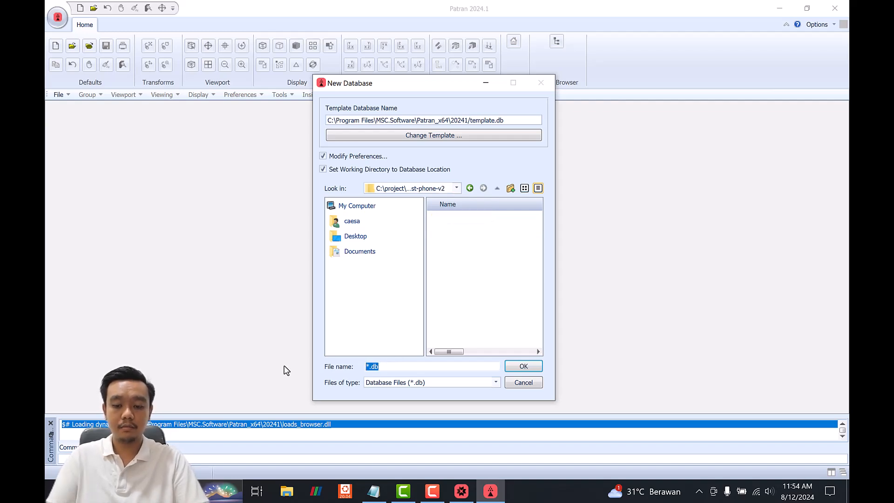
type("drop-test-")
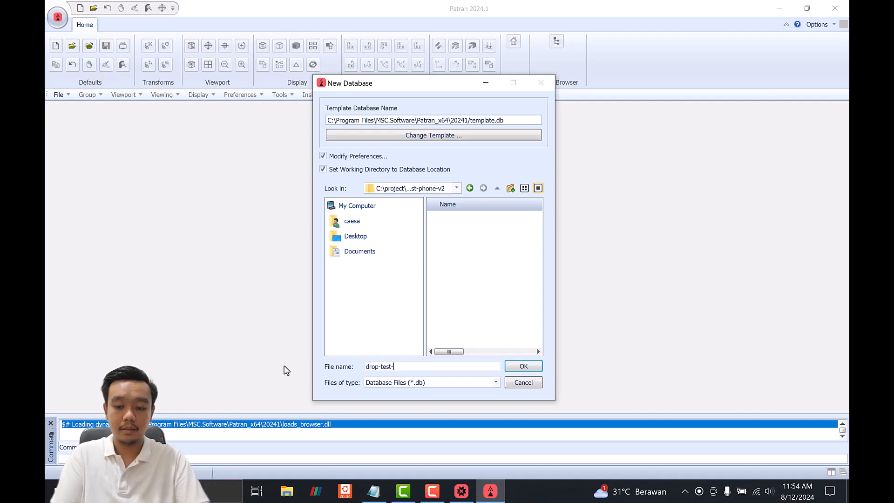
type("phone-v")
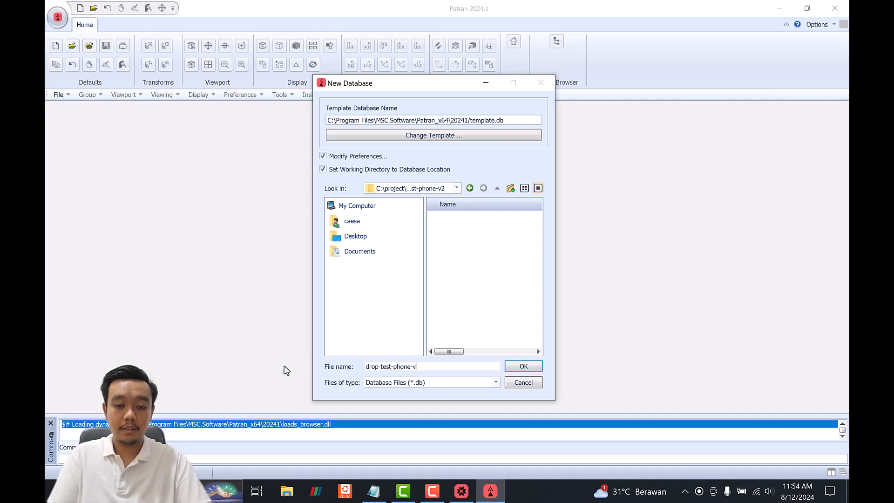
type("2")
key("Return")
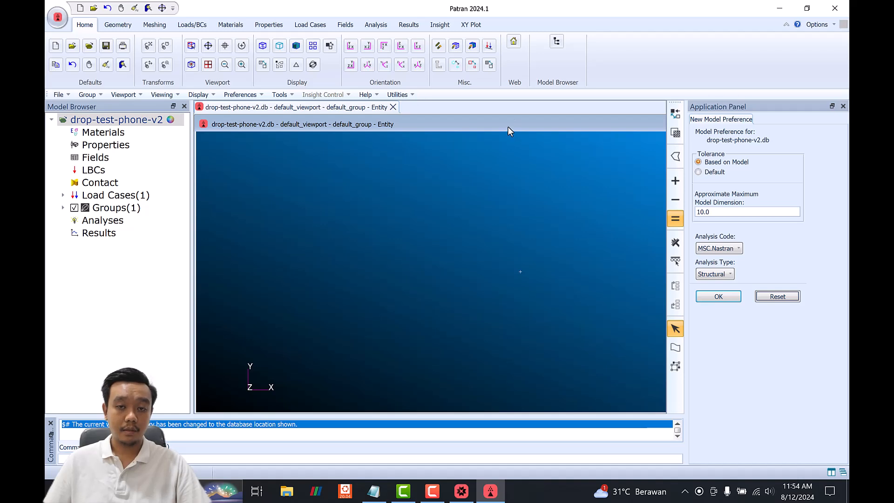
double_click(508, 127)
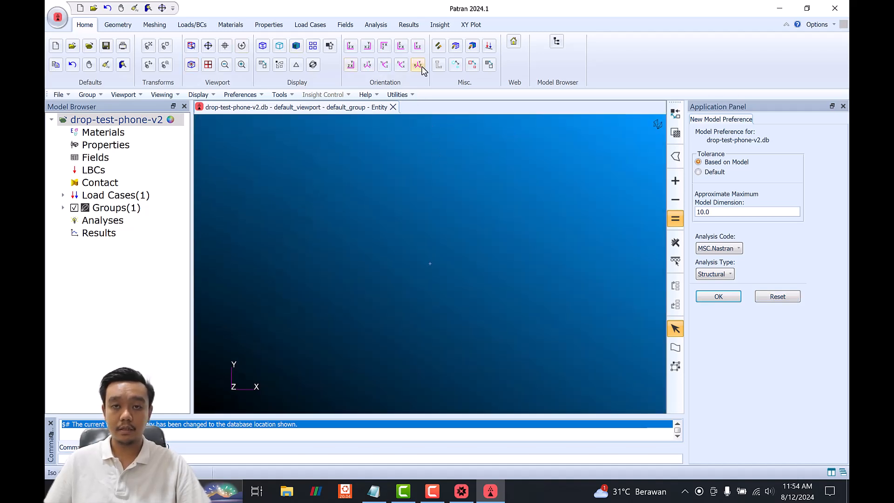
Step: Set the new model's analysis code to MSC.Dytran and accept the model preferences
left_click(507, 10)
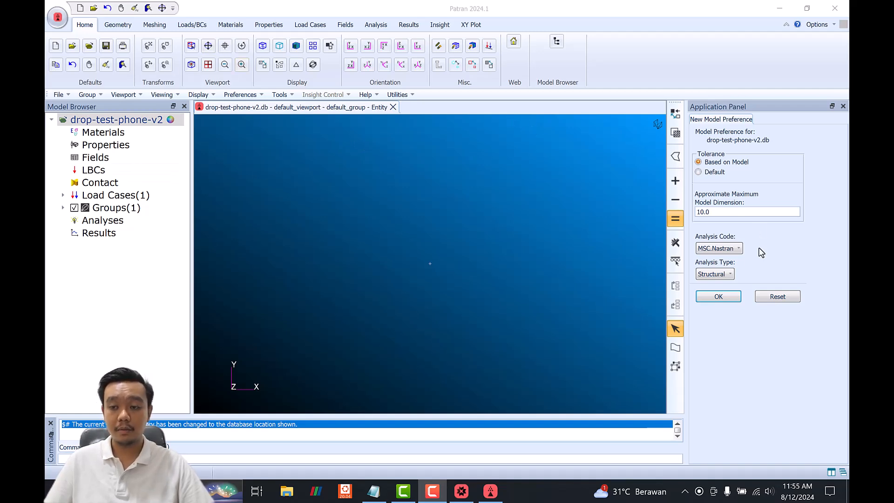
left_click(729, 248)
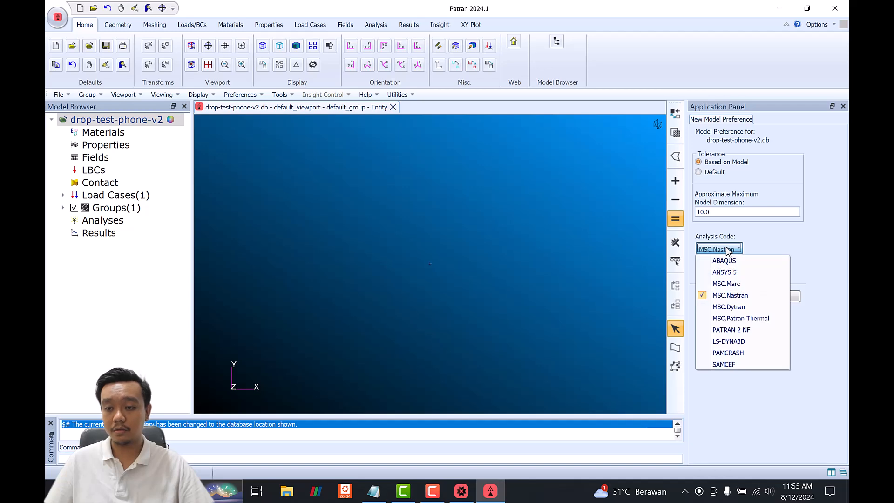
left_click(756, 307)
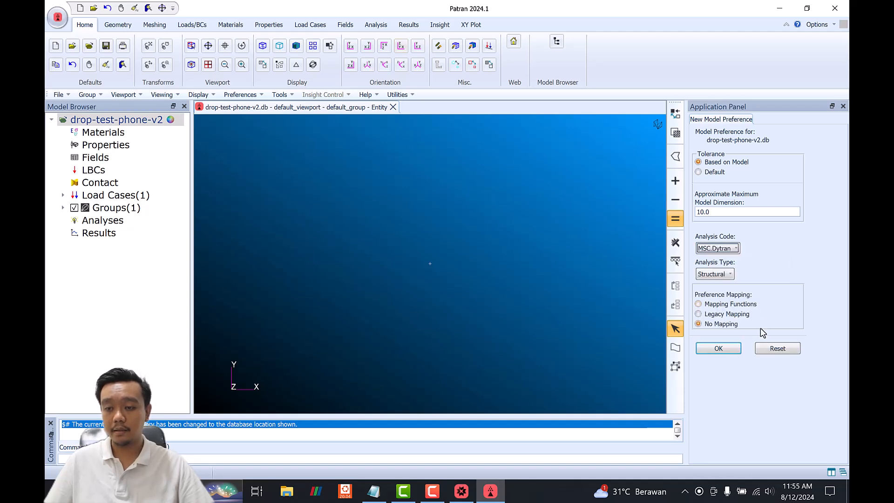
left_click(708, 350)
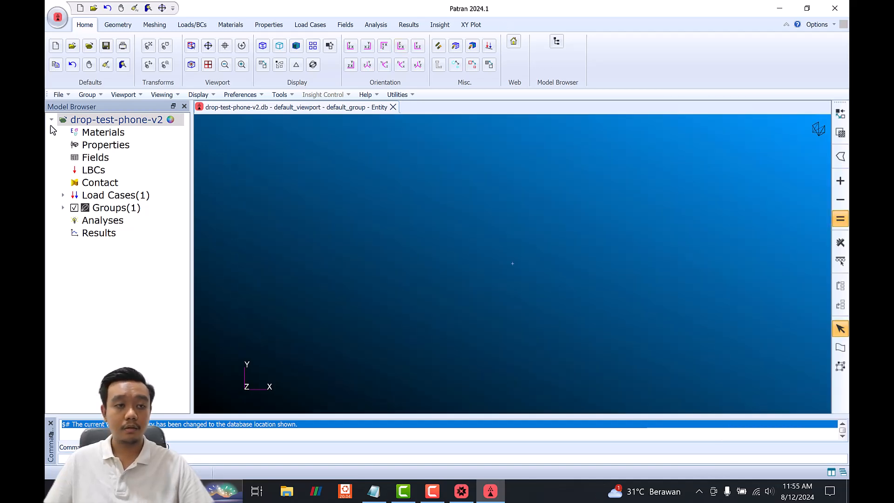
left_click(58, 95)
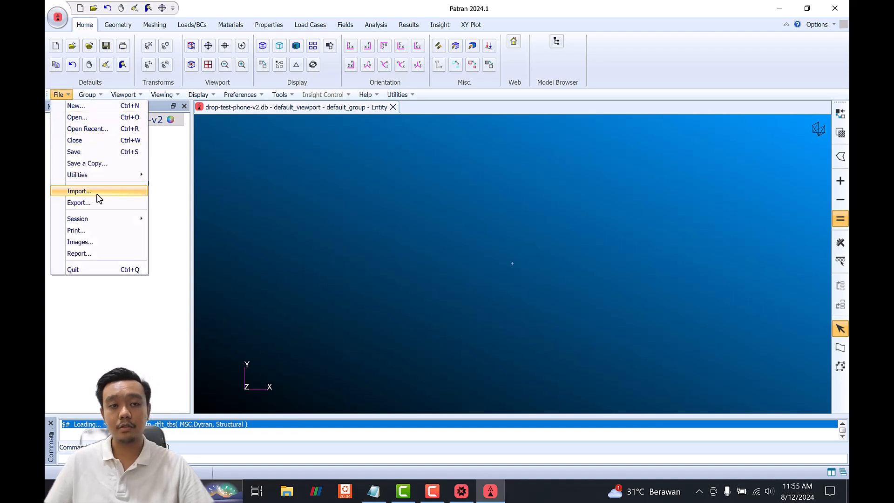
left_click(129, 26)
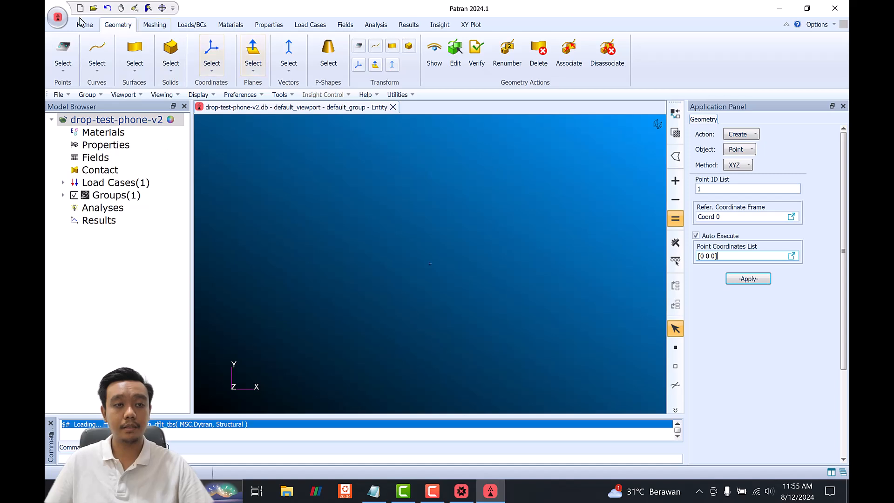
left_click(84, 26)
left_click(59, 94)
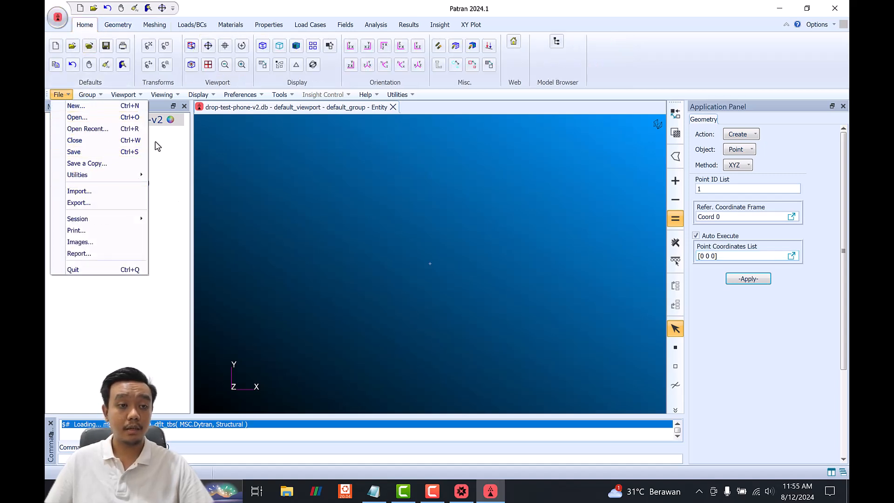
left_click(115, 110)
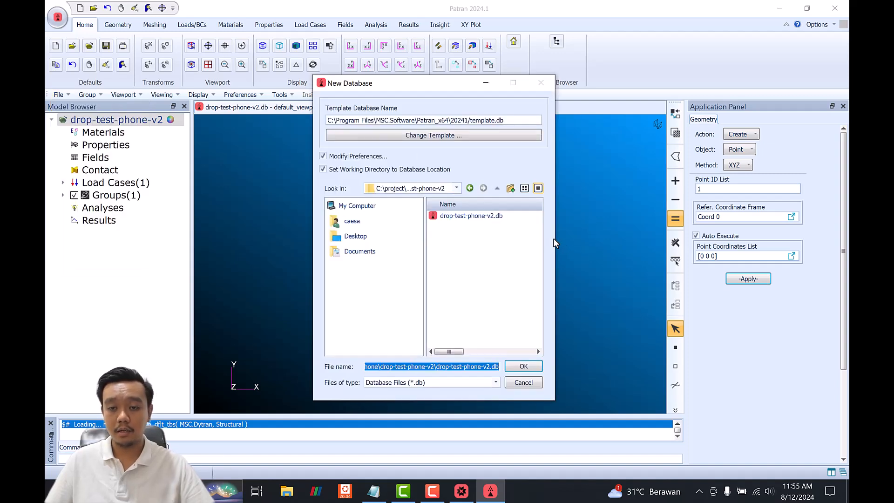
left_click_drag(554, 238, 623, 235)
left_click_drag(478, 89, 413, 81)
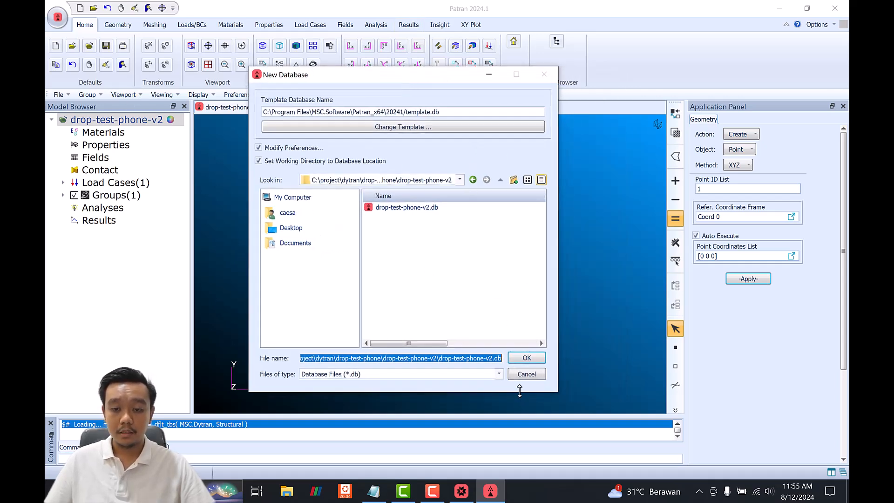
left_click(525, 374)
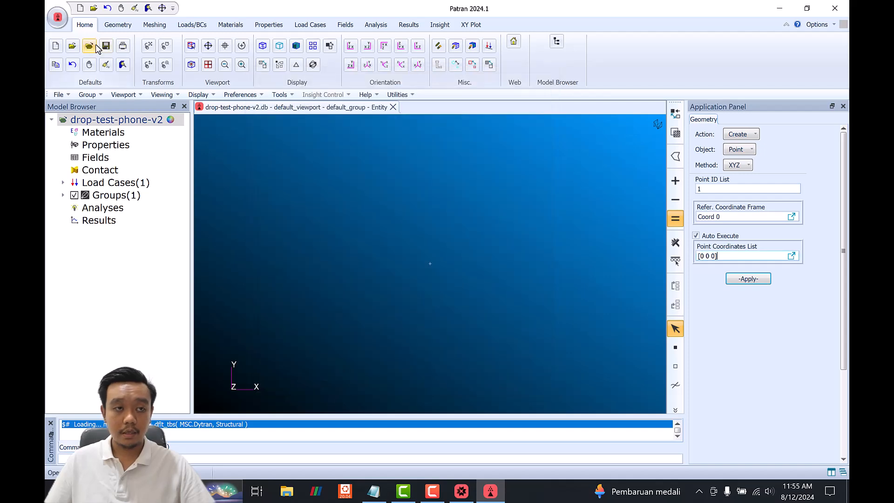
Step: Start a model import with IGES as the source and browse to the drop-test-phone folder
left_click(58, 95)
left_click(93, 192)
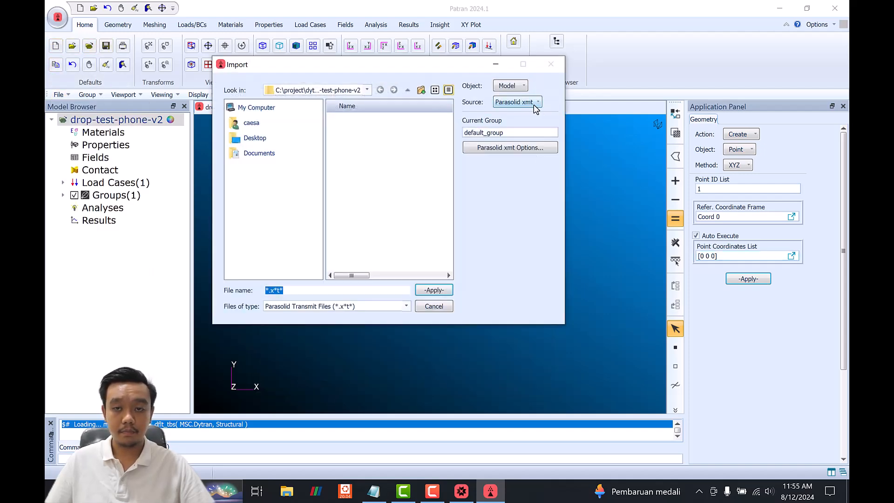
left_click(518, 102)
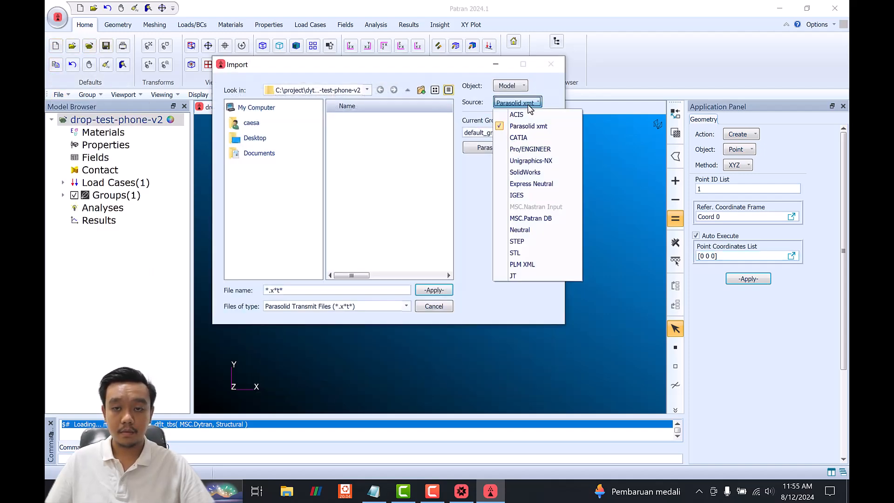
left_click(526, 195)
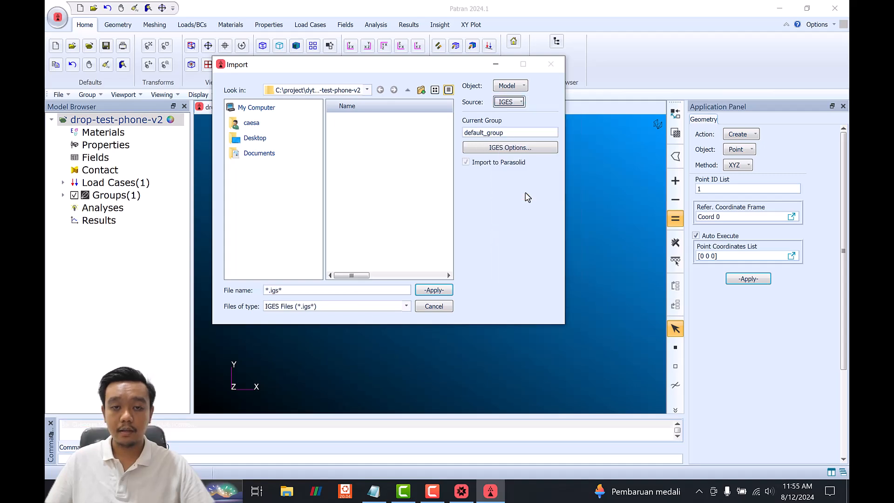
left_click(367, 90)
left_click(352, 112)
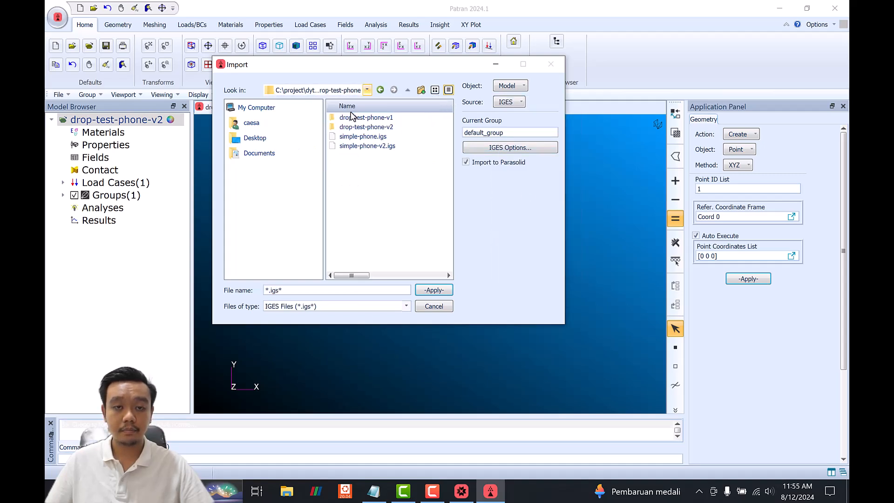
Step: Import simple-phone-v2.igs with the default IGES options and close the import summary
left_click(394, 146)
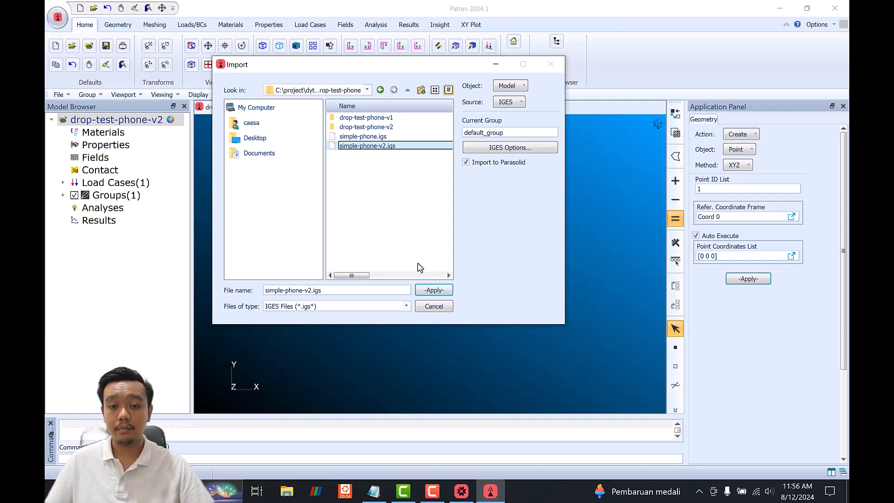
left_click(423, 290)
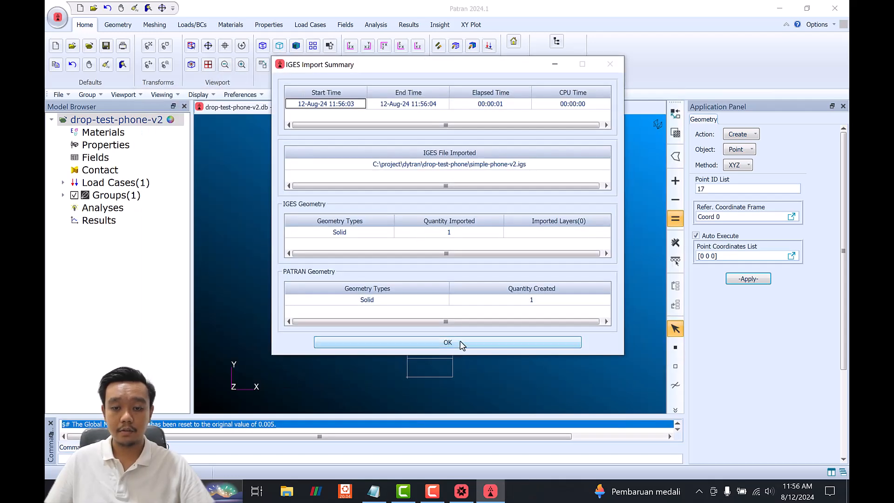
left_click(461, 344)
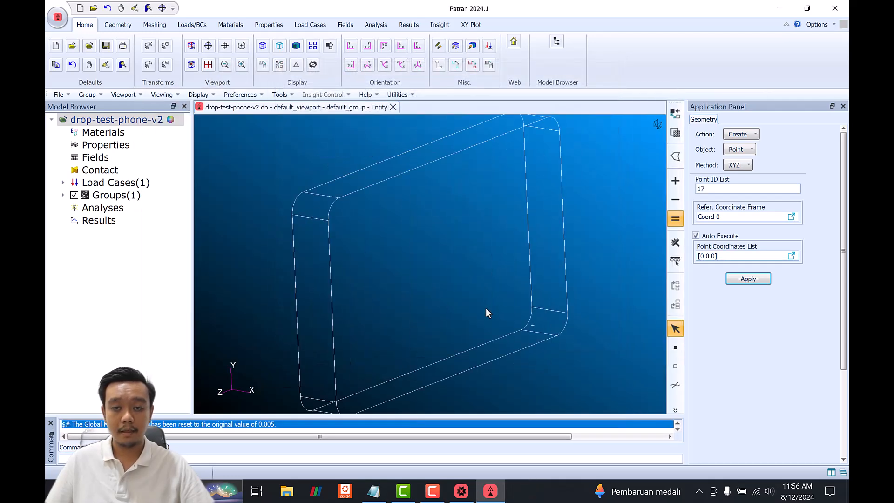
mouse_move(485, 309)
middle_mouse_down()
mouse_move(523, 310)
mouse_move(481, 305)
mouse_move(491, 315)
mouse_move(499, 311)
mouse_move(481, 303)
middle_mouse_up()
Step: Delete the imported phone solid from the model
left_click(120, 27)
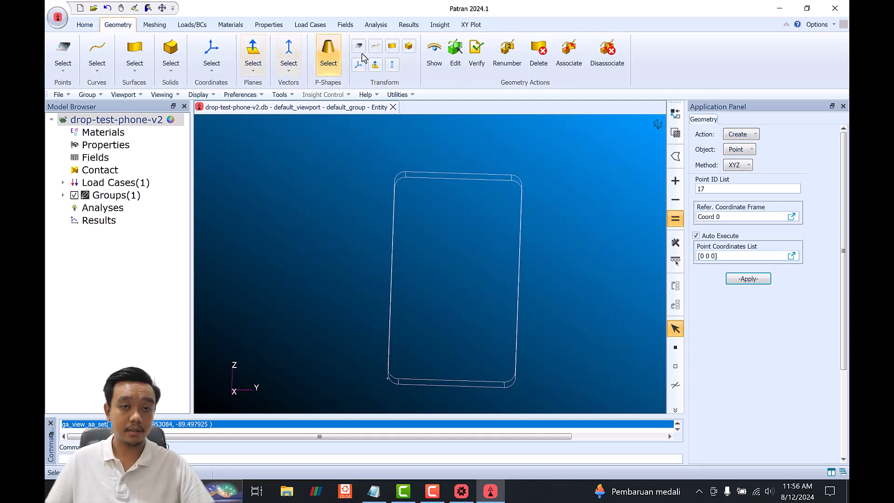
left_click(539, 52)
left_click(459, 265)
left_click(747, 352)
middle_click_drag(419, 196, 401, 183)
Step: Start another IGES import and set its model unit override to None in the IGES options
left_click(59, 94)
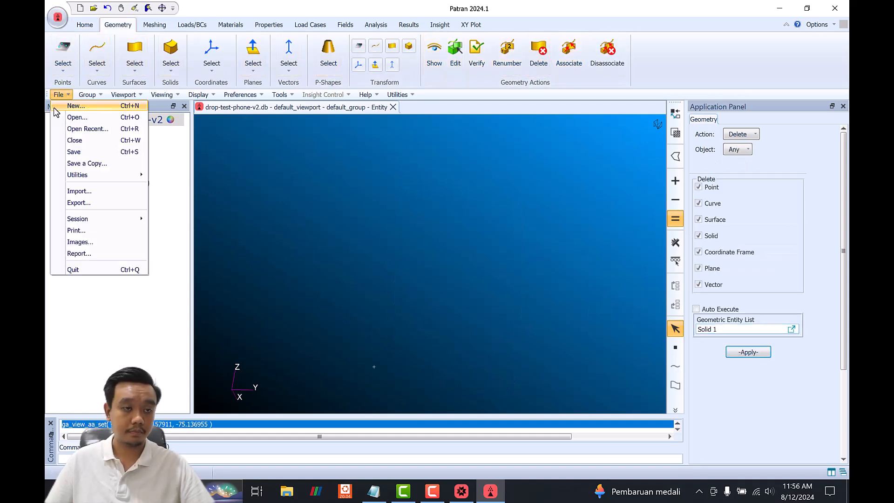
left_click(115, 193)
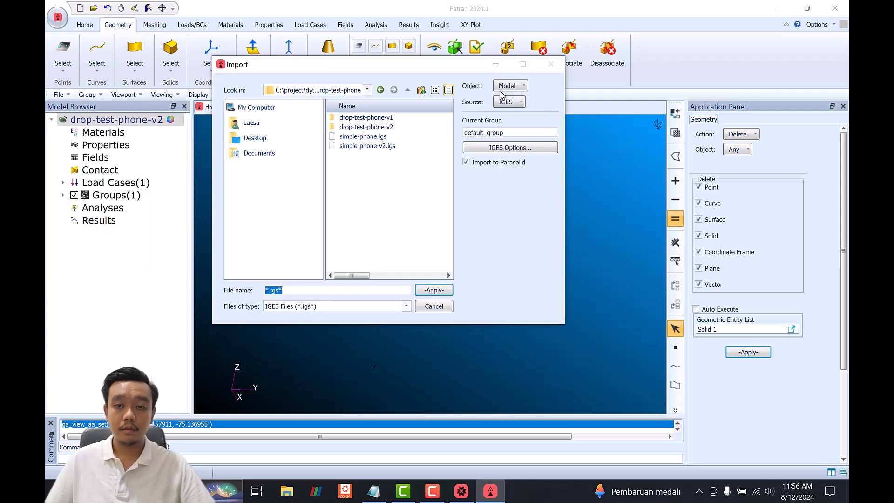
left_click(509, 148)
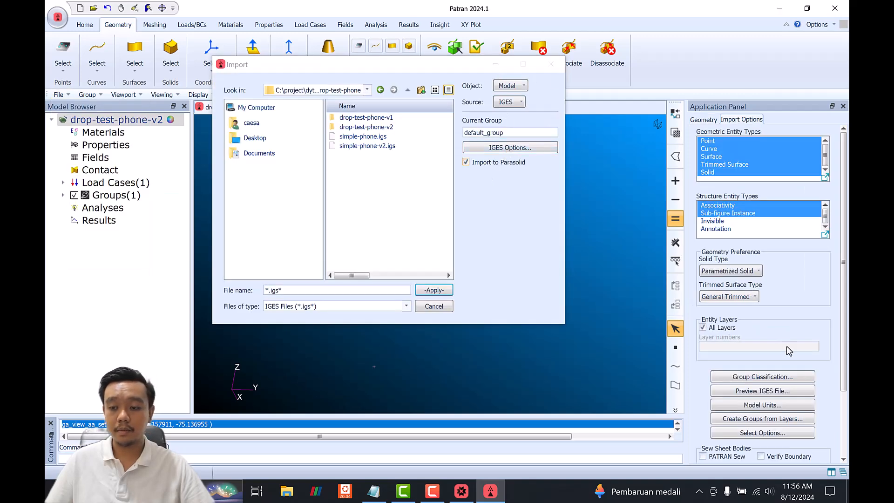
left_click(773, 406)
left_click(753, 145)
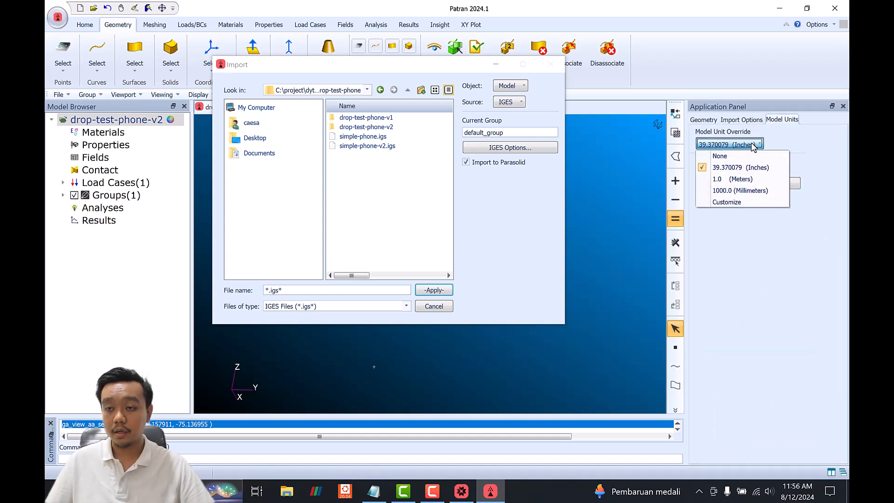
left_click(729, 157)
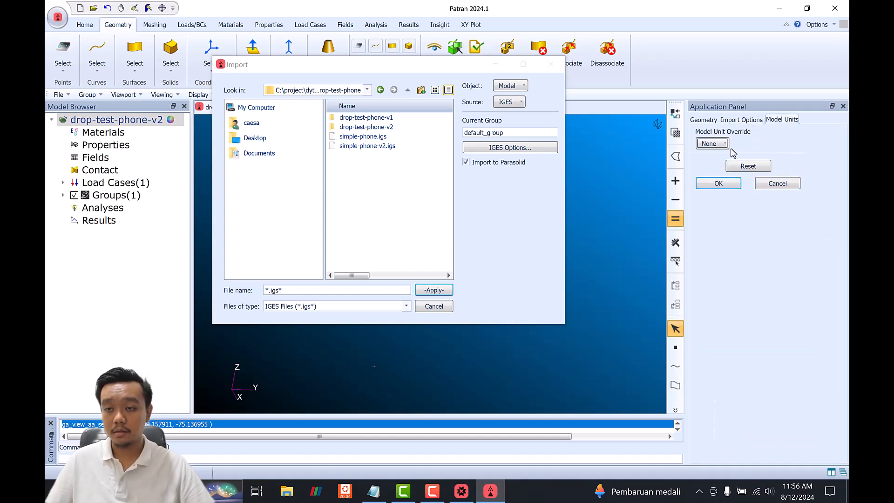
left_click(719, 183)
Step: Import the phone geometry from simple-phone-v2.igs and close the import summary
double_click(370, 146)
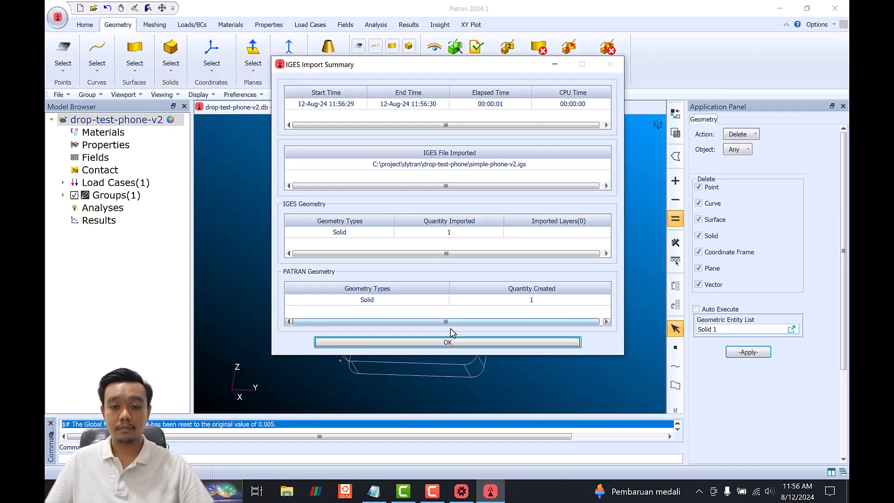
left_click(447, 342)
middle_click_drag(498, 260, 558, 283)
middle_click_drag(324, 223, 331, 223)
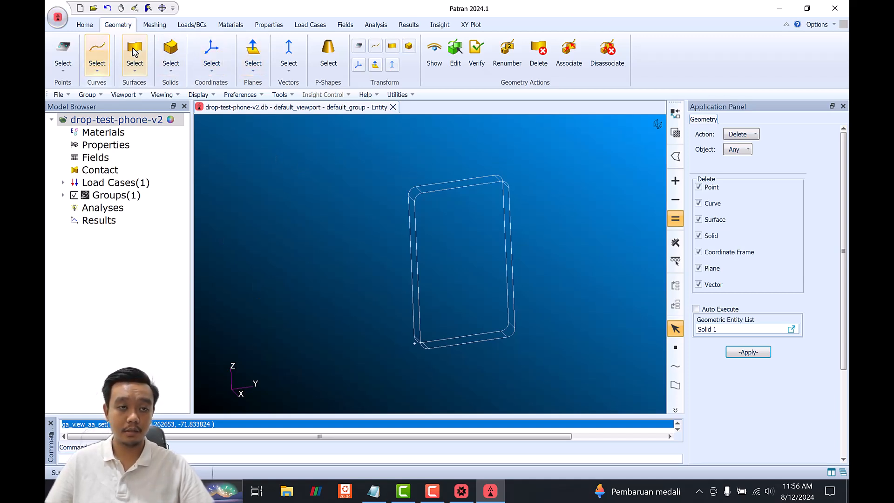
Step: Start creating a surface with the XYZ method and set its vector coordinates to <0.2 0.2 0>
left_click(135, 66)
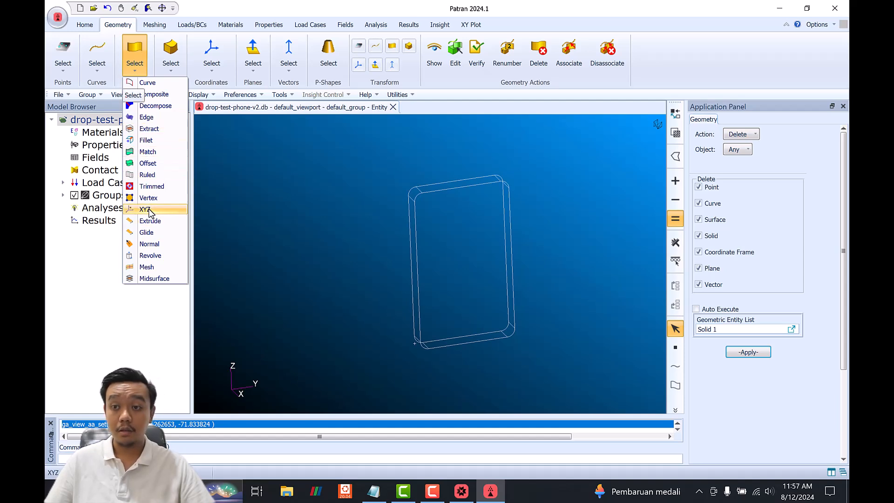
left_click(145, 210)
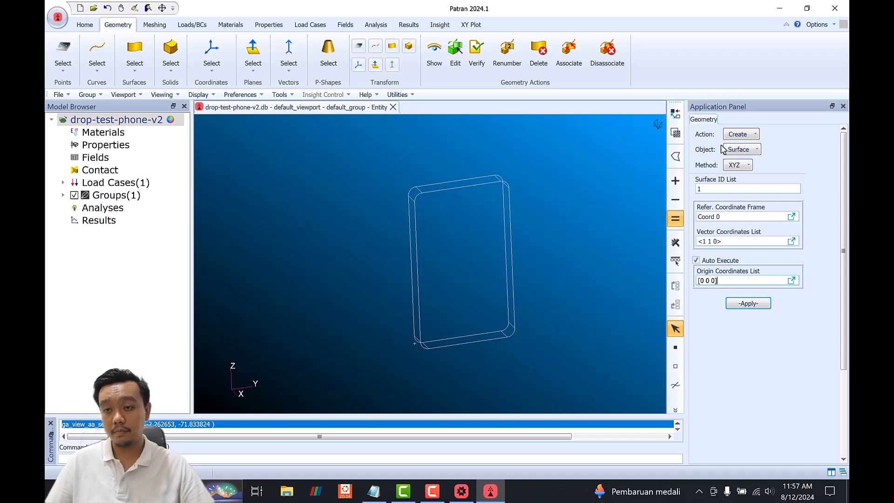
left_click(708, 240)
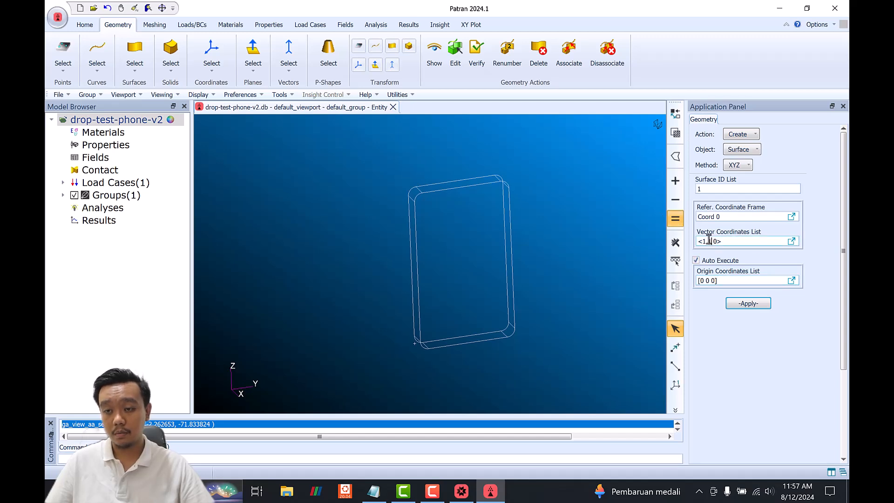
key("BackSpace")
key("BackSpace")
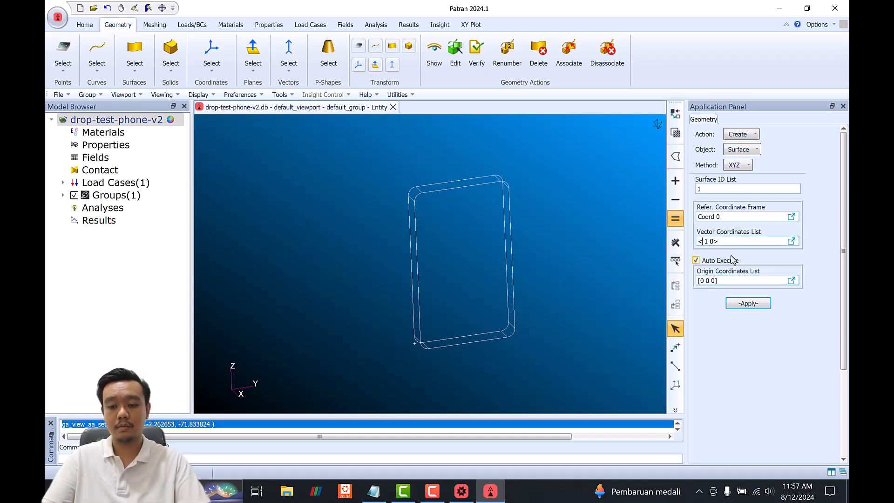
type("0.2")
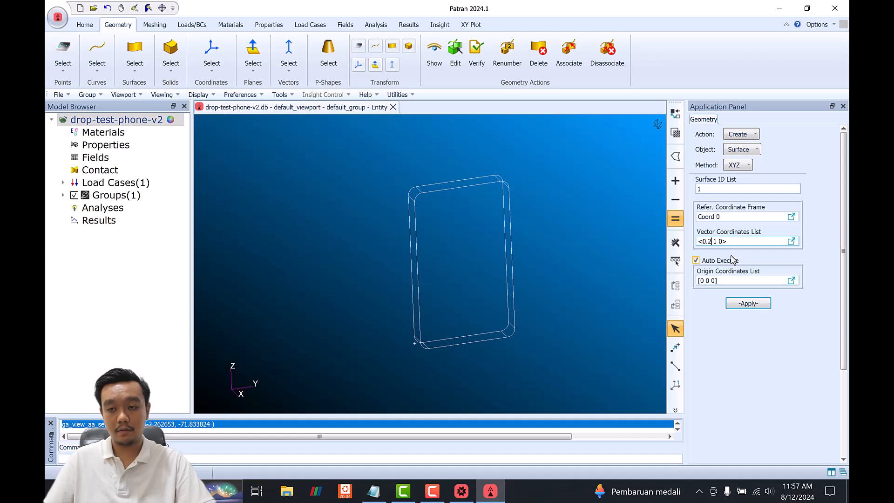
key("BackSpace")
type("0.2")
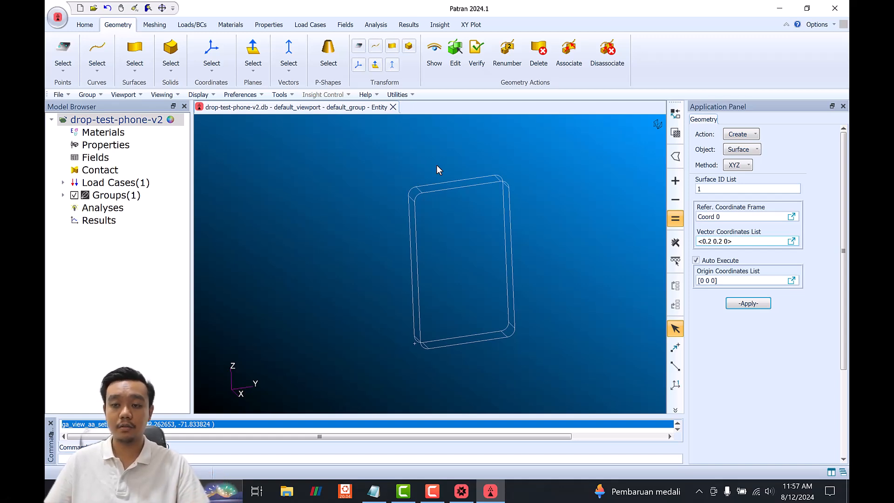
Step: Set the surface's origin coordinates to [-0.1 -0.1 0] and create it as the floor beneath the phone
left_click(706, 281)
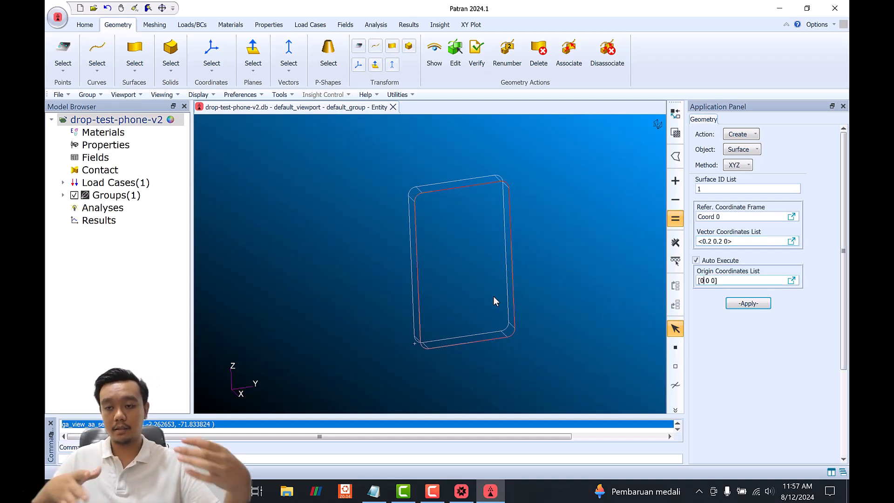
type("-0.")
key("Delete")
type("1")
key("BackSpace")
type("-0.1")
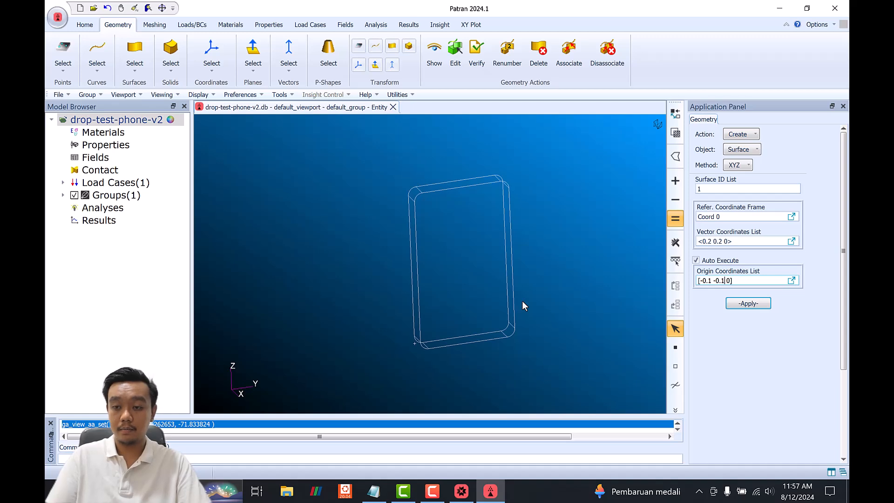
left_click(759, 305)
middle_click_drag(571, 323, 647, 373)
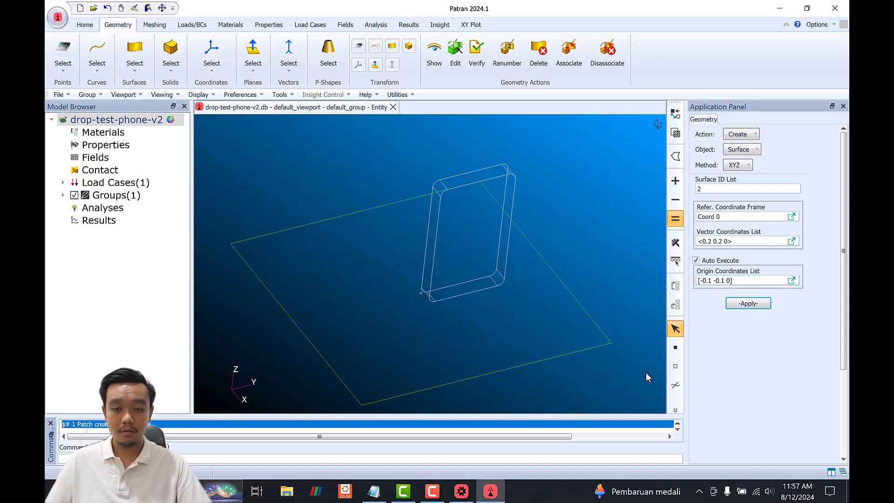
scroll(560, 299, "down", 3)
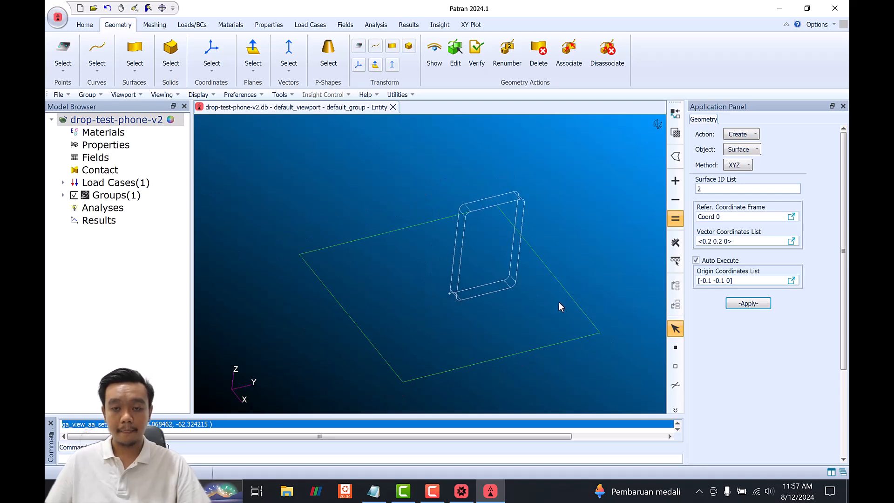
middle_click_drag(572, 354, 581, 332)
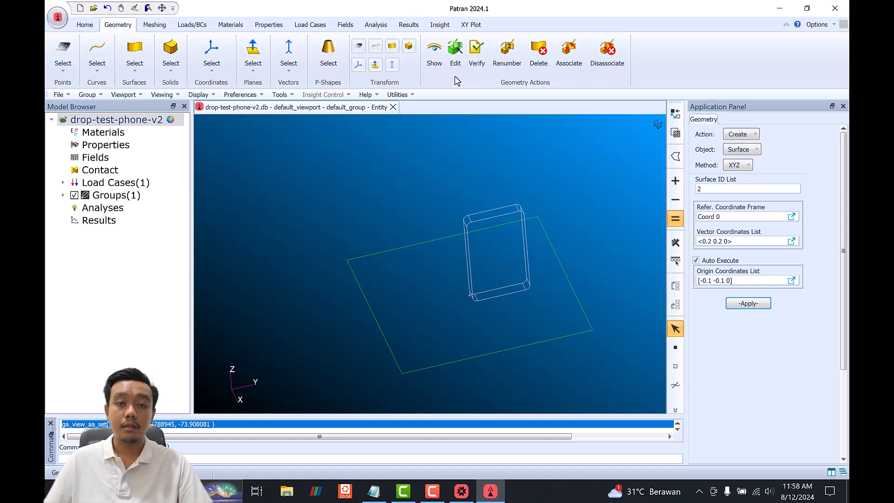
Step: Set up a solid Rotate transform with a rotation angle of 30 about axis Coord 0.1
left_click(409, 48)
middle_click_drag(536, 181, 538, 177)
left_click(742, 165)
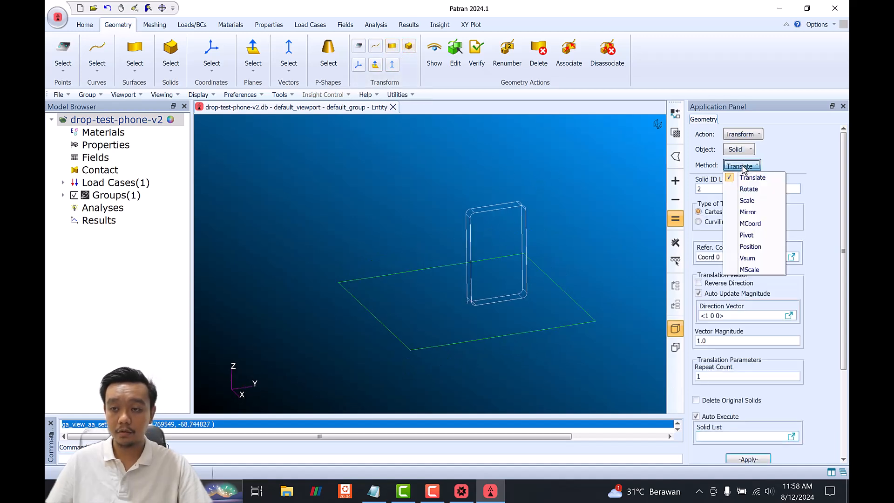
left_click(757, 188)
middle_click_drag(609, 250, 652, 261)
left_click(725, 275)
left_click_drag(733, 275, 689, 283)
type("3-")
key("BackSpace")
type("0")
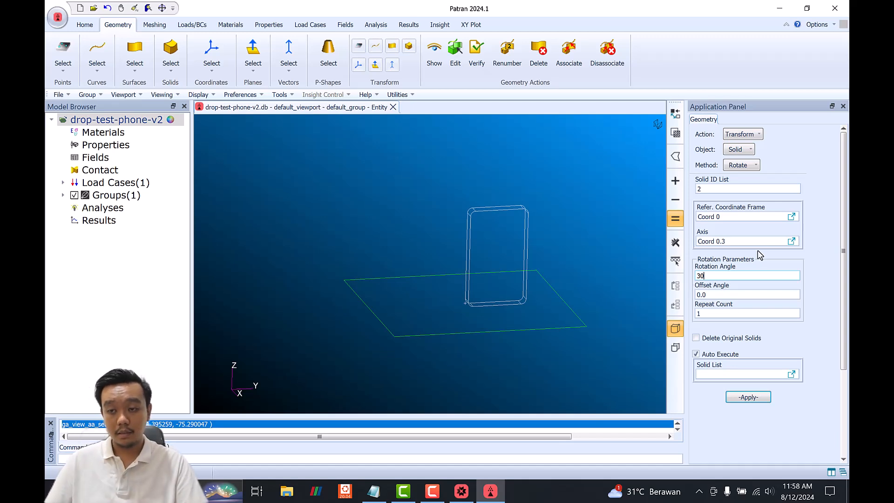
left_click(741, 240)
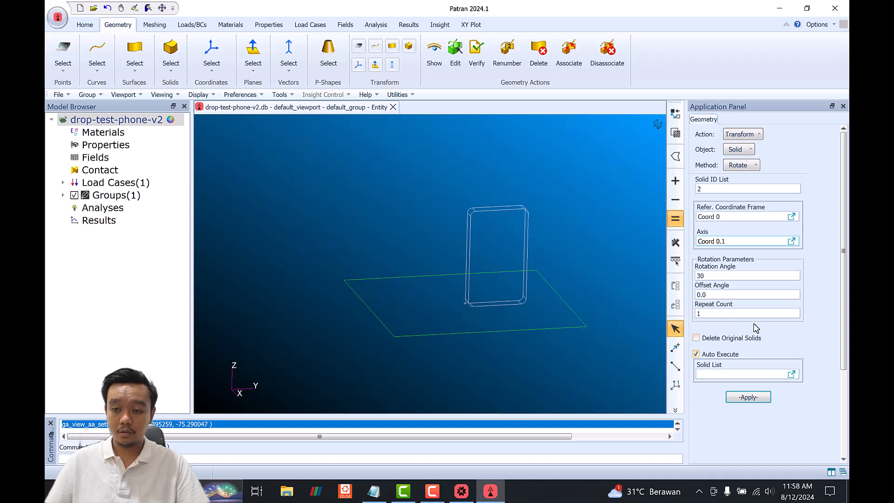
Step: Apply the rotation to the phone solid, with Delete Original Solids enabled and the deletion confirmed
left_click(711, 340)
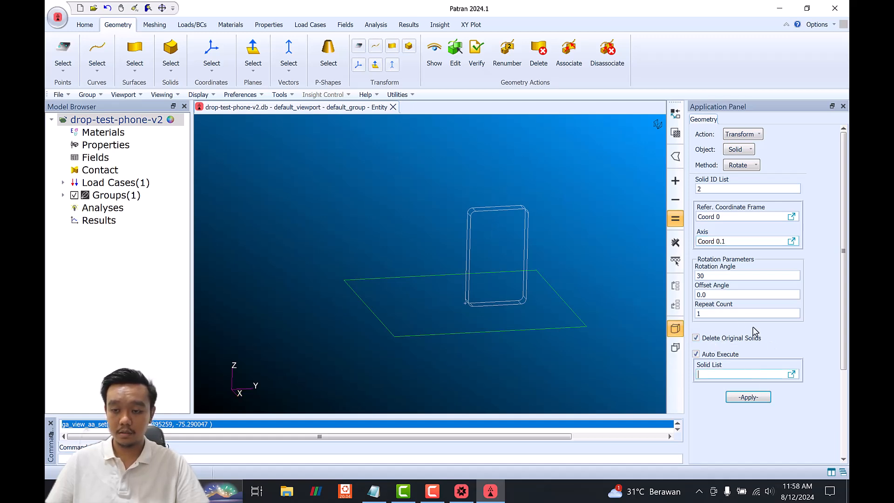
left_click(485, 241)
left_click_drag(482, 197, 458, 143)
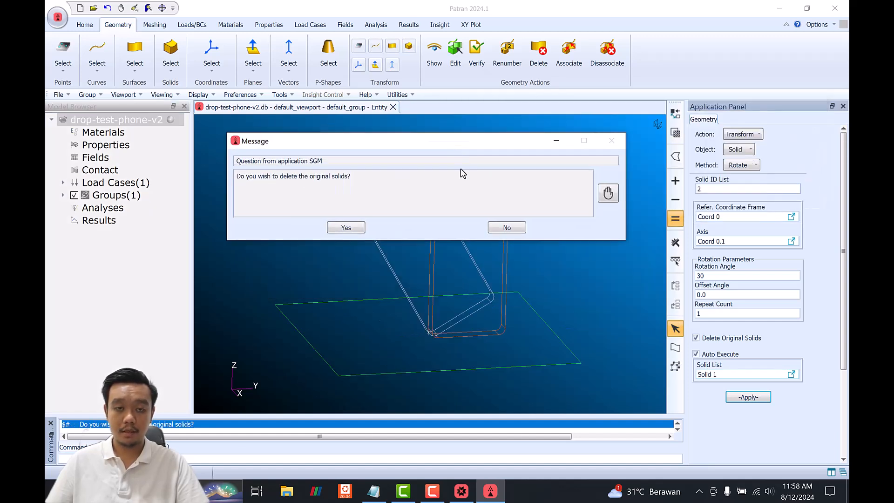
left_click(339, 226)
mouse_move(586, 261)
middle_mouse_down()
mouse_move(593, 263)
mouse_move(580, 257)
middle_mouse_up()
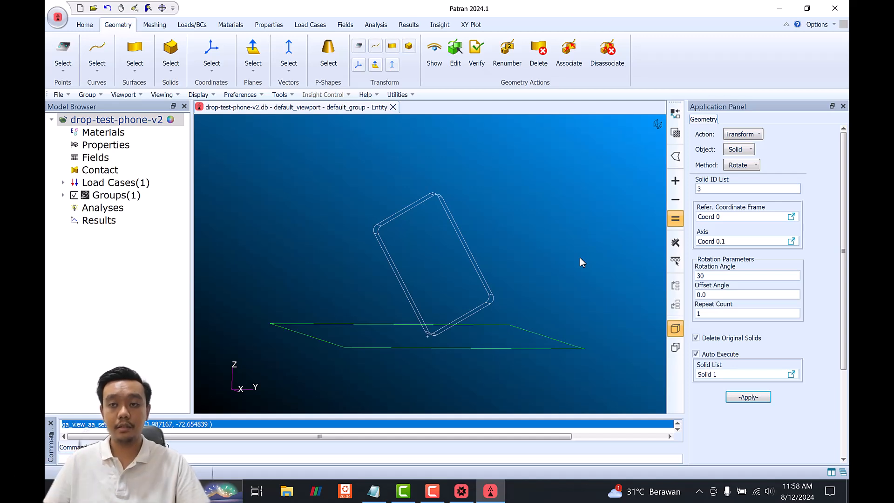
left_click(705, 29)
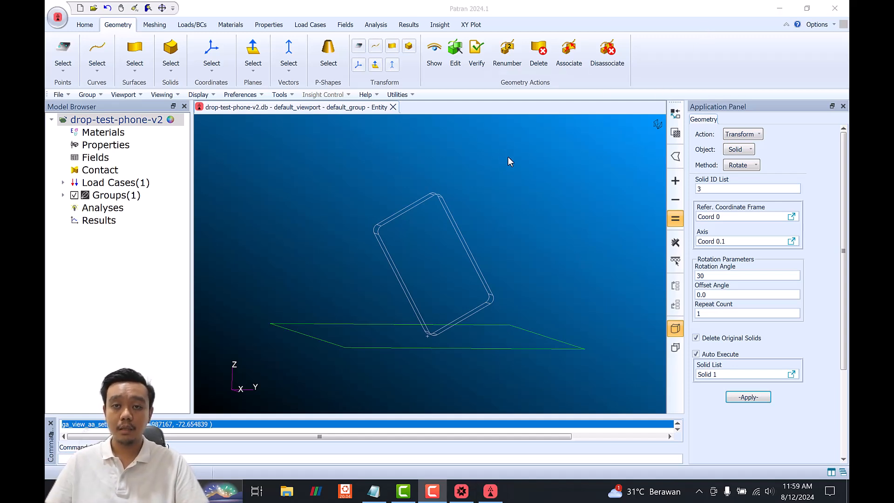
Step: Set up a solid Translate transform with direction vector <0 0 1> and a vector magnitude of 0.05
left_click(740, 165)
left_click(749, 176)
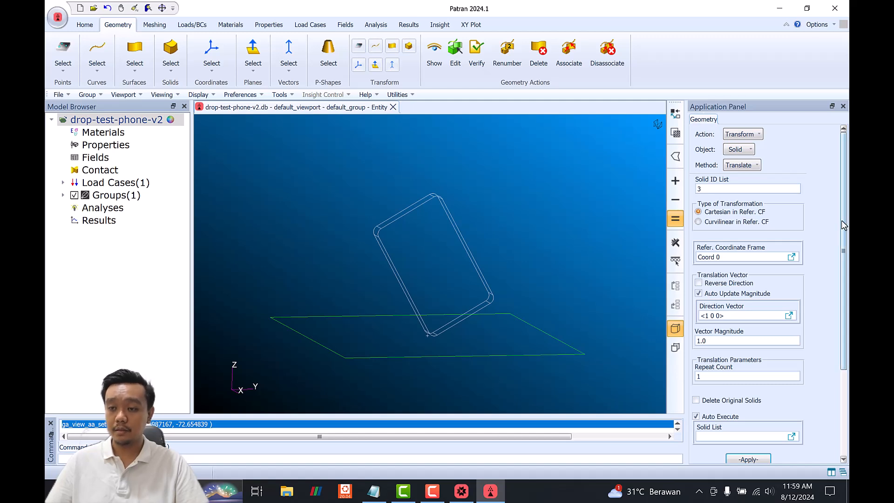
scroll(753, 274, "down", 3)
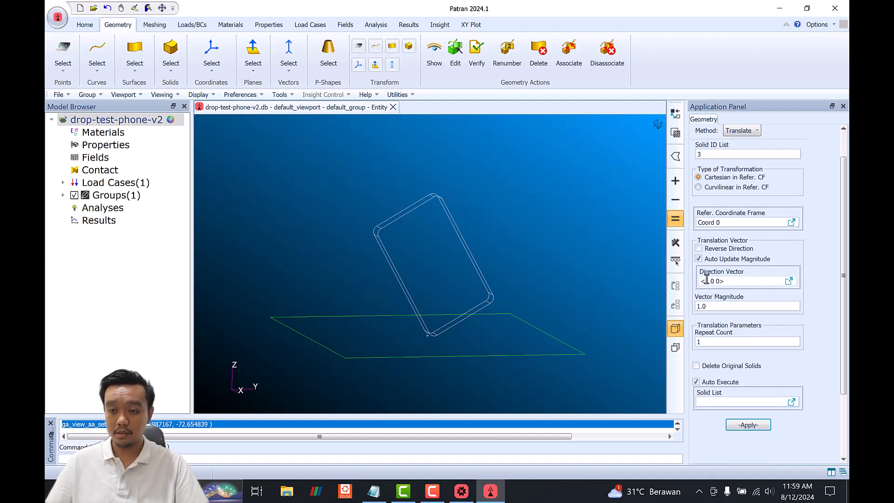
left_click(708, 281)
type("0")
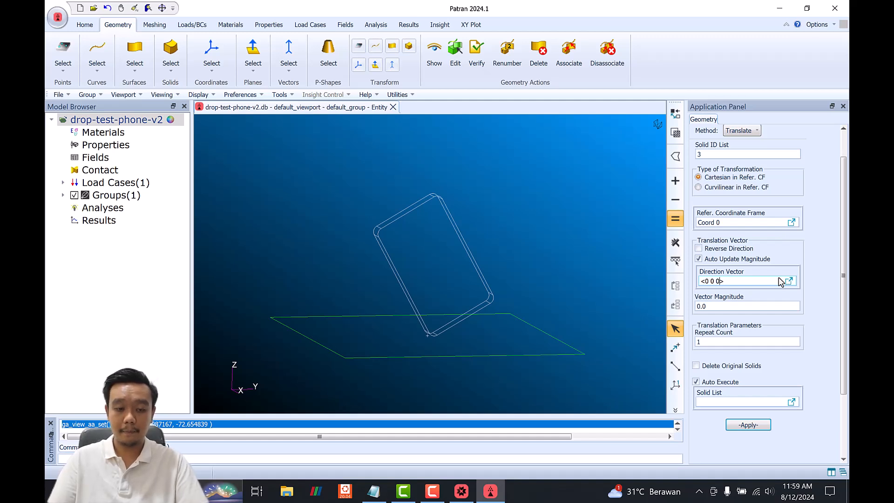
key("Tab")
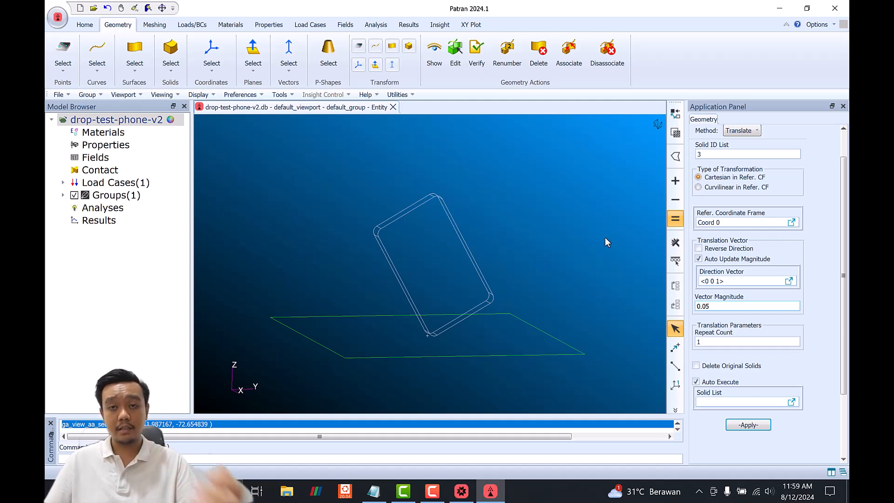
middle_click_drag(572, 244, 570, 247)
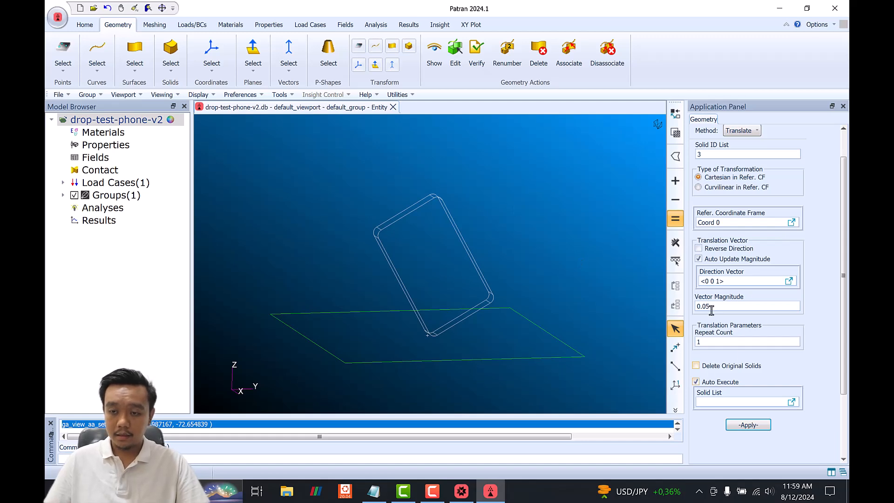
left_click(734, 306)
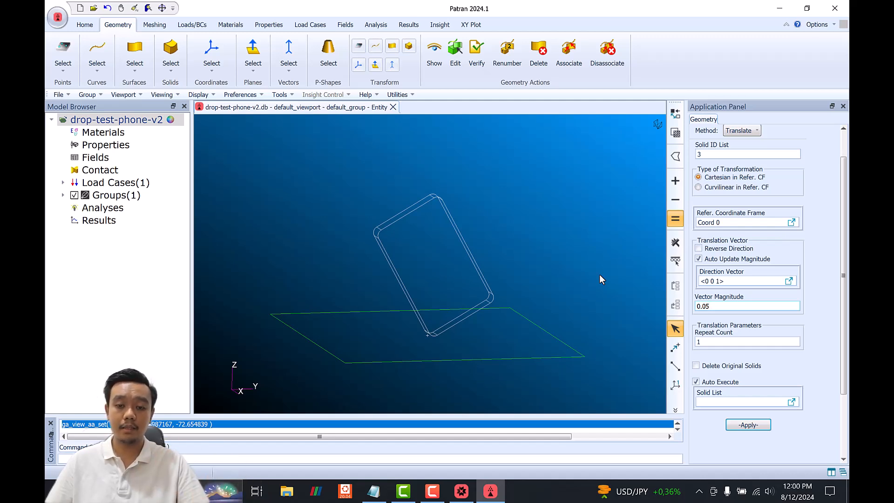
middle_click_drag(561, 273, 553, 268)
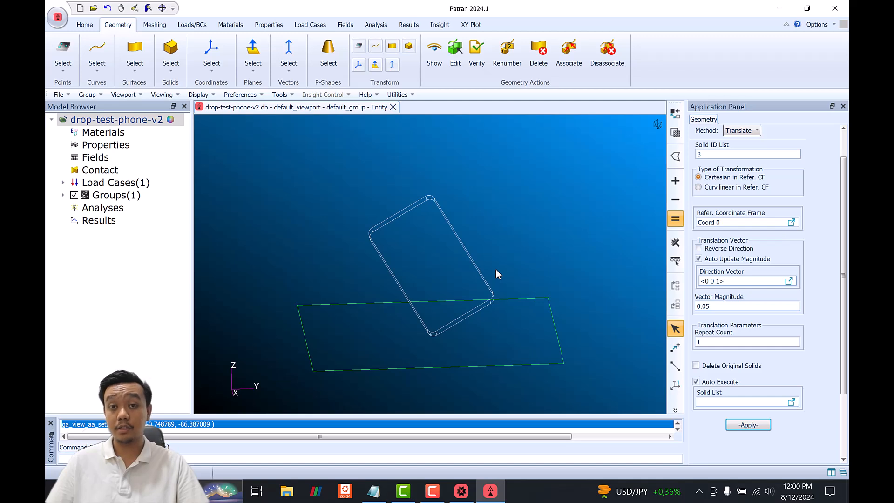
Step: Apply the translation to the phone solid, with Delete Original Solids enabled and the deletion confirmed
left_click(715, 366)
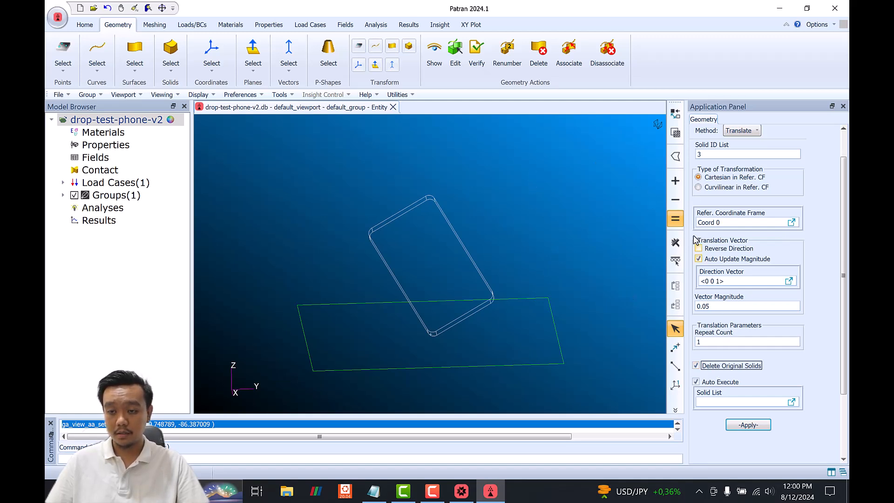
left_click(758, 403)
left_click(407, 245)
left_click_drag(415, 197, 543, 135)
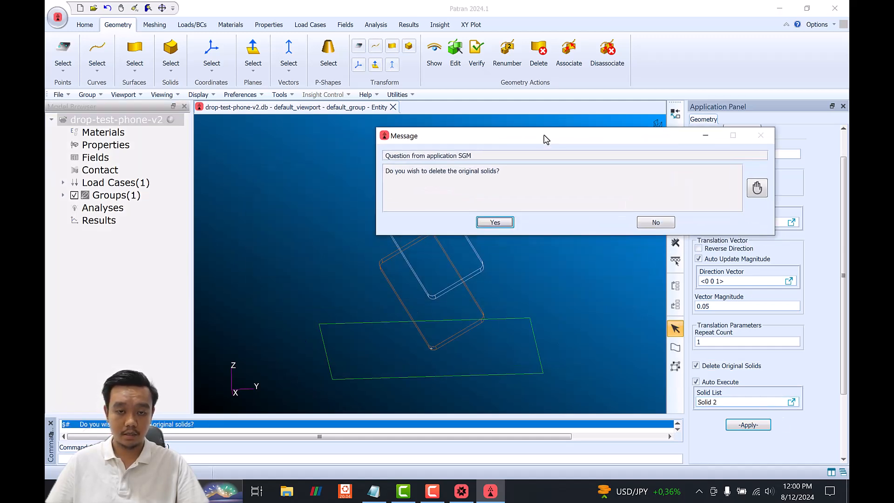
left_click(491, 224)
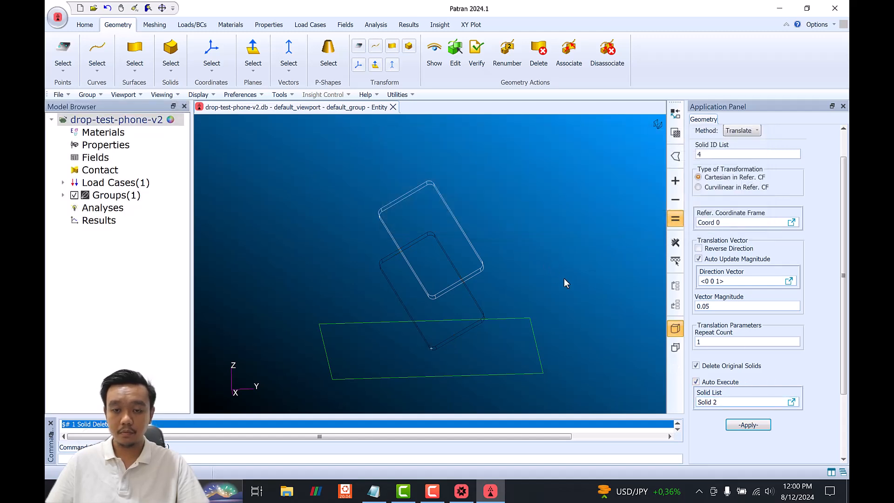
middle_click_drag(514, 273, 458, 203)
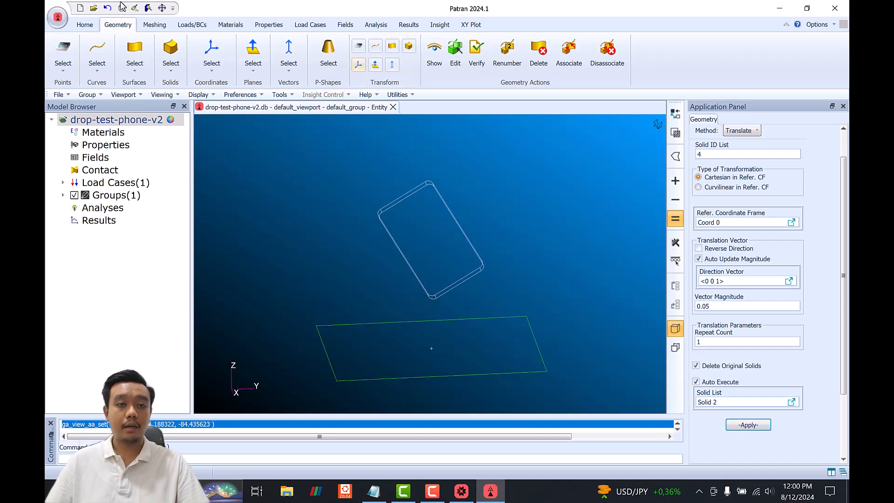
scroll(439, 300, "up", 2)
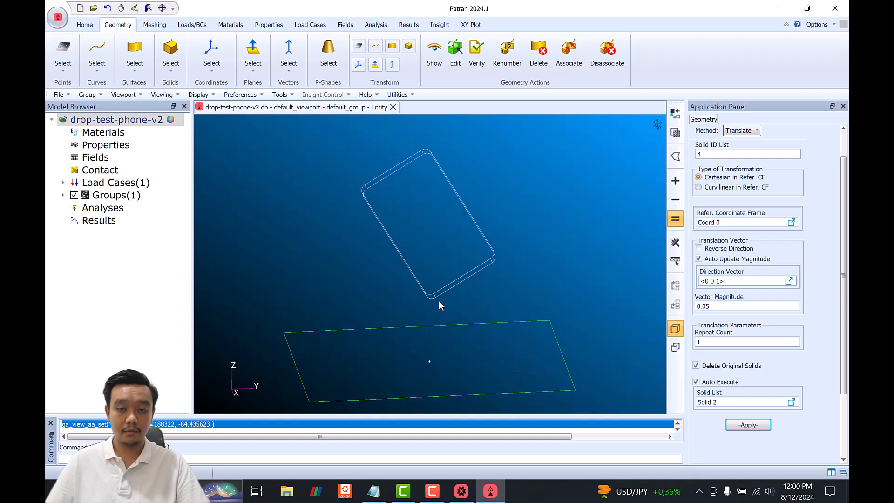
middle_click_drag(475, 328, 505, 316, "ctrl")
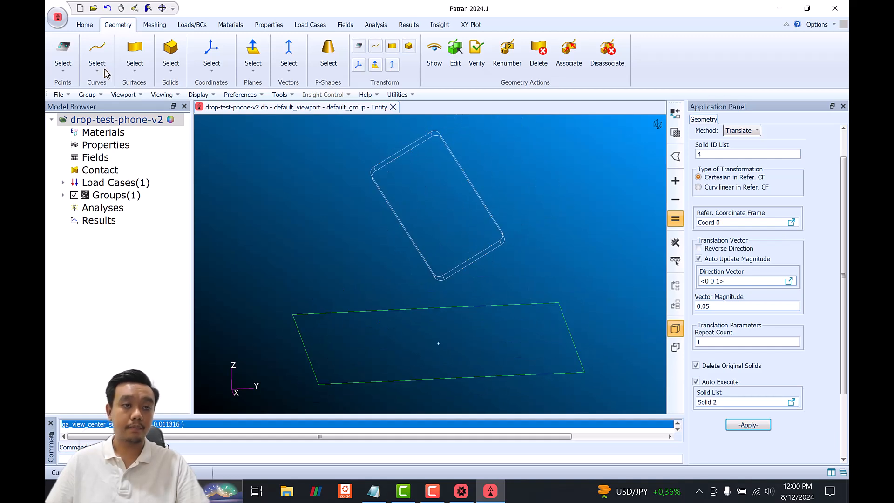
Step: Create a surface mesh of Quad4 IsoMesh elements on the floor surface with the automatically calculated edge length
left_click(157, 25)
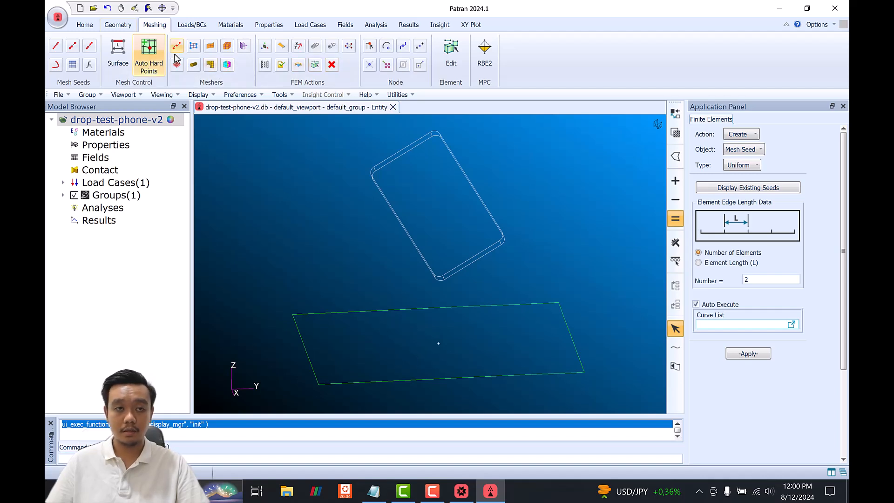
left_click(210, 47)
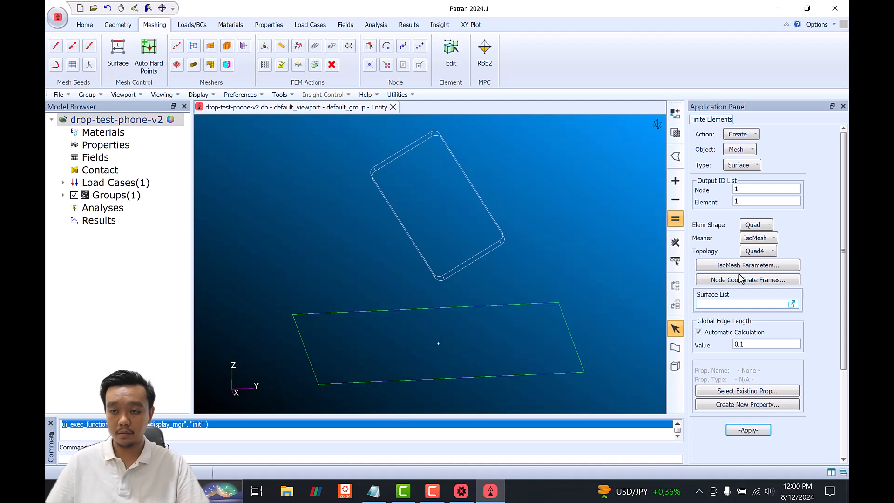
left_click(535, 349)
left_click(764, 430)
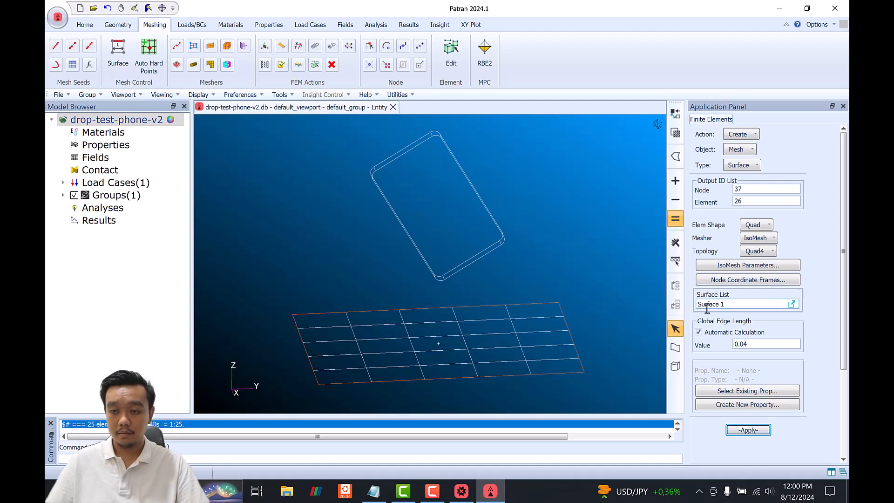
Step: Remesh the floor surface with a global edge length of 0.01, replacing its existing mesh
left_click(775, 345)
key("BackSpace")
type("1")
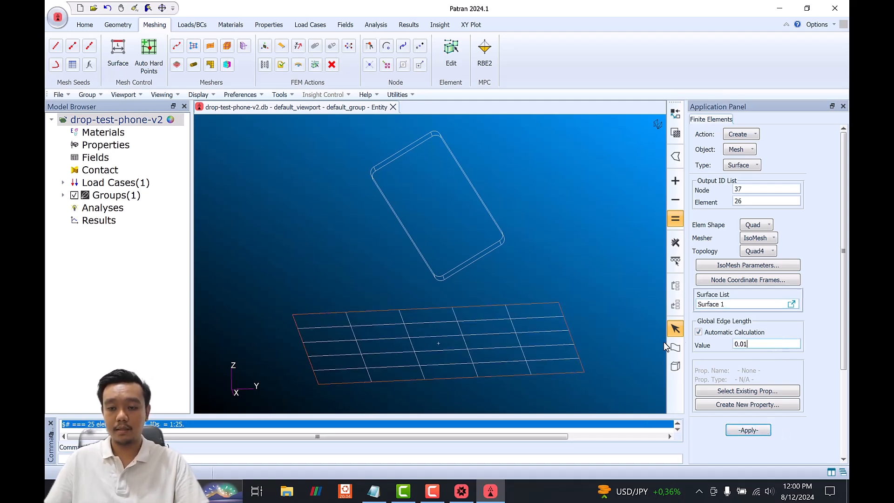
left_click(749, 430)
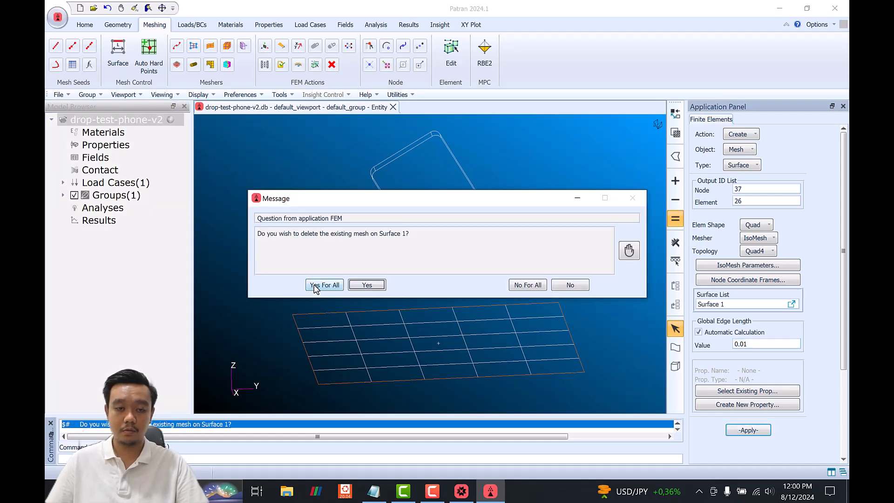
left_click(329, 286)
middle_click_drag(544, 289, 543, 289)
middle_click_drag(554, 250, 555, 246)
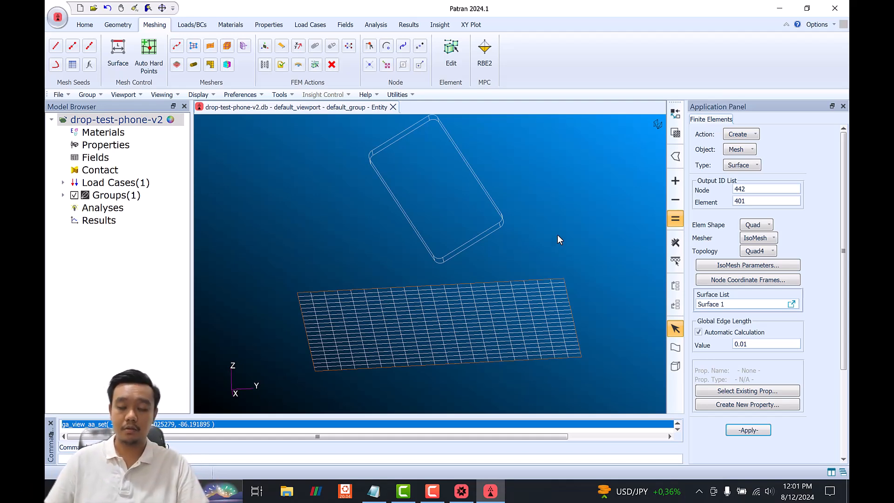
middle_click(548, 208)
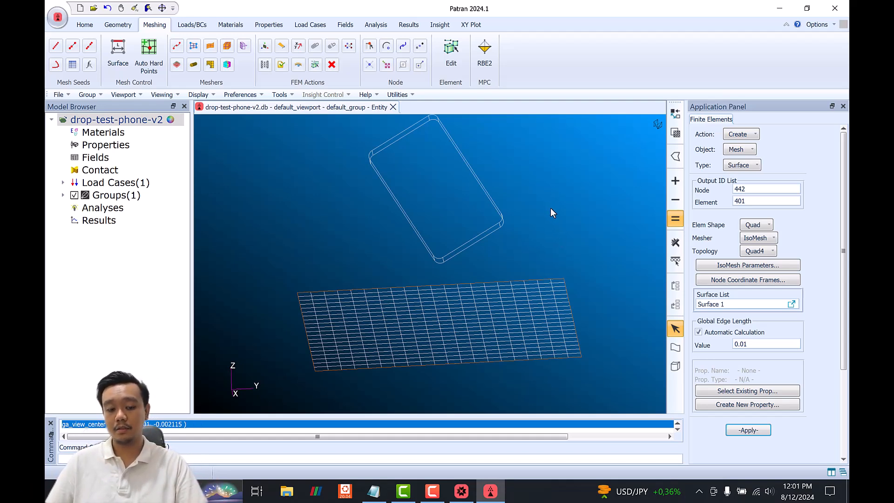
middle_click_drag(553, 211, 550, 212, "ctrl")
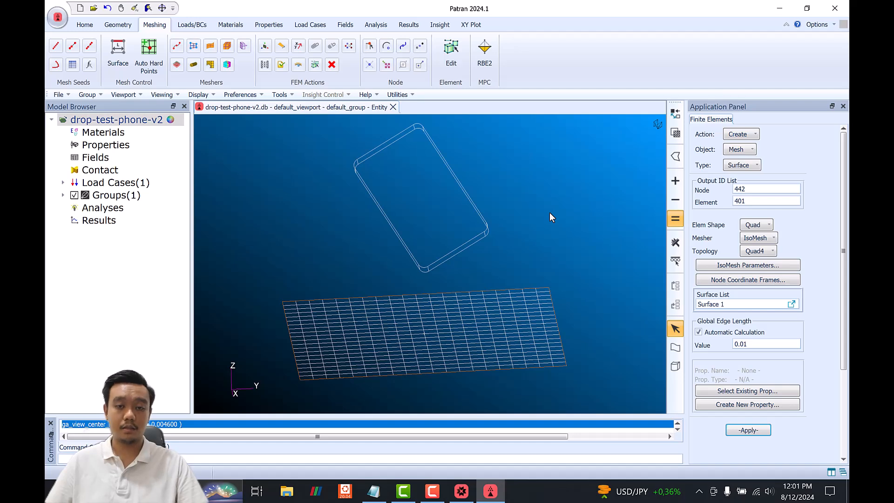
middle_click_drag(538, 234, 539, 233)
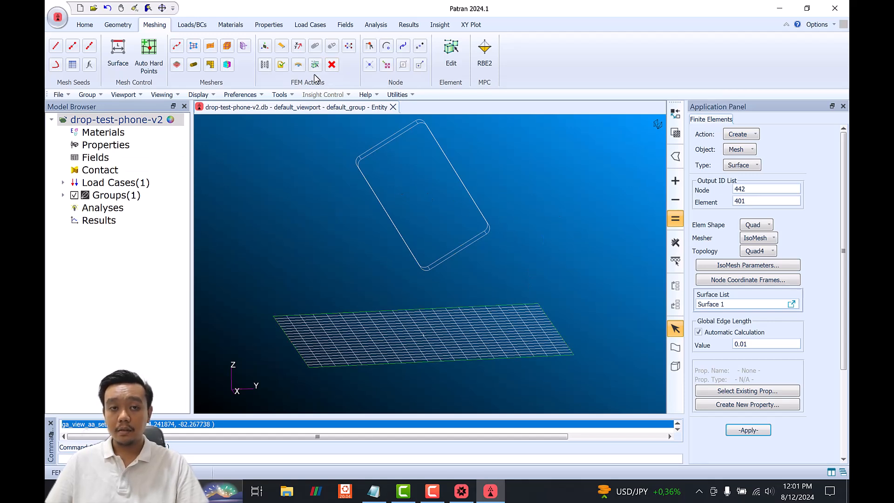
Step: Create a solid mesh on the phone using TetMesh with Tet4 topology and the automatically calculated edge length
left_click(226, 50)
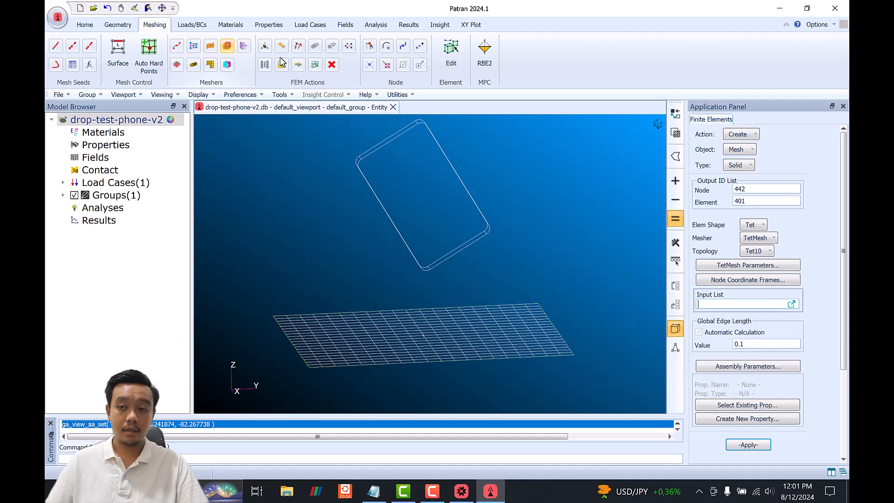
left_click(751, 228)
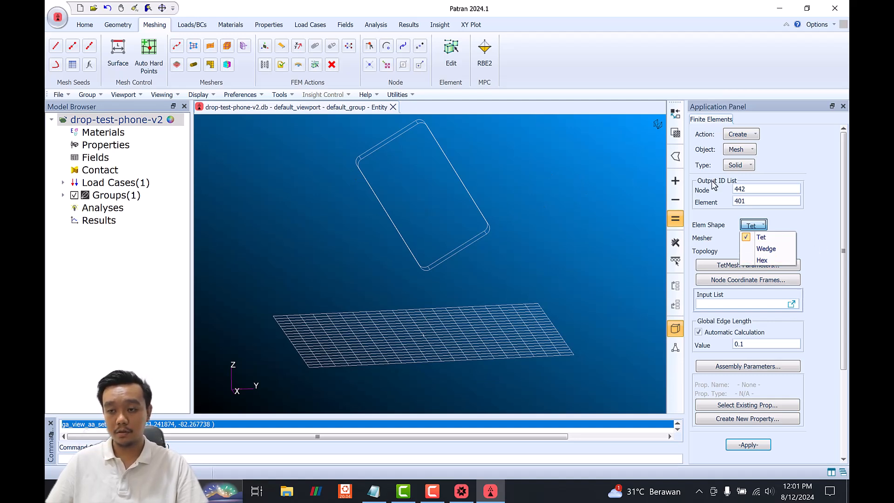
left_click(815, 195)
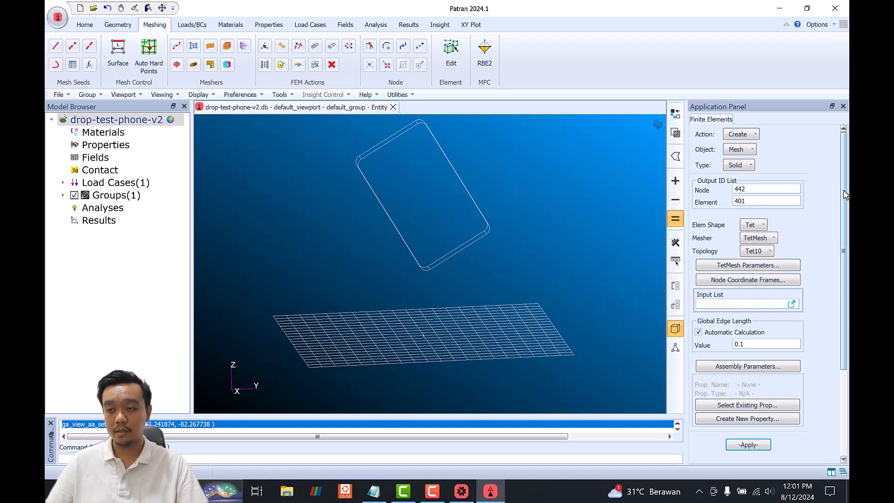
left_click(755, 252)
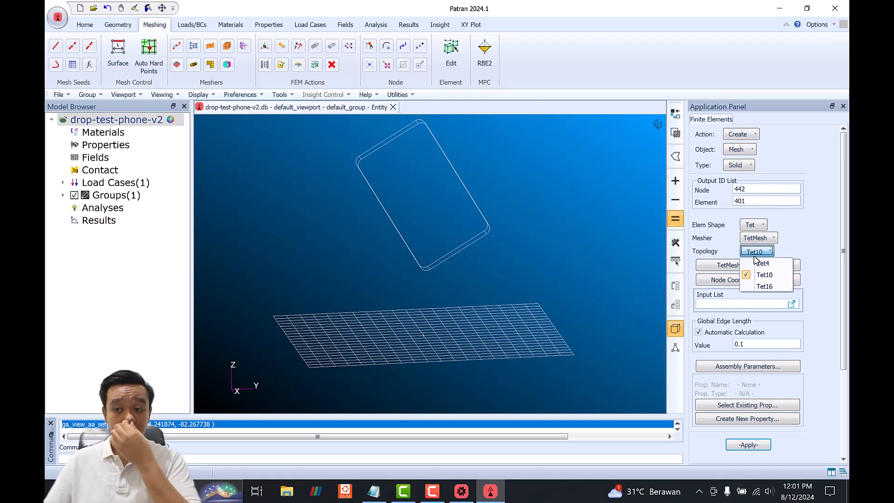
left_click(761, 266)
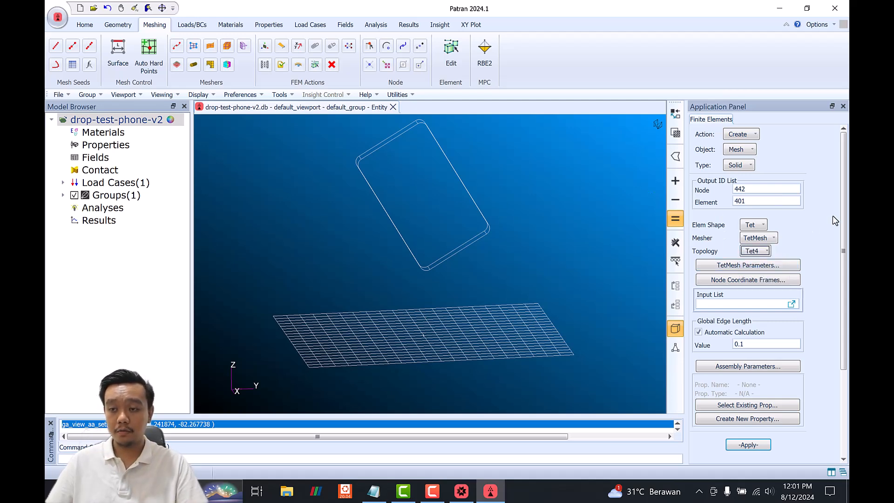
scroll(843, 220, "down", 1)
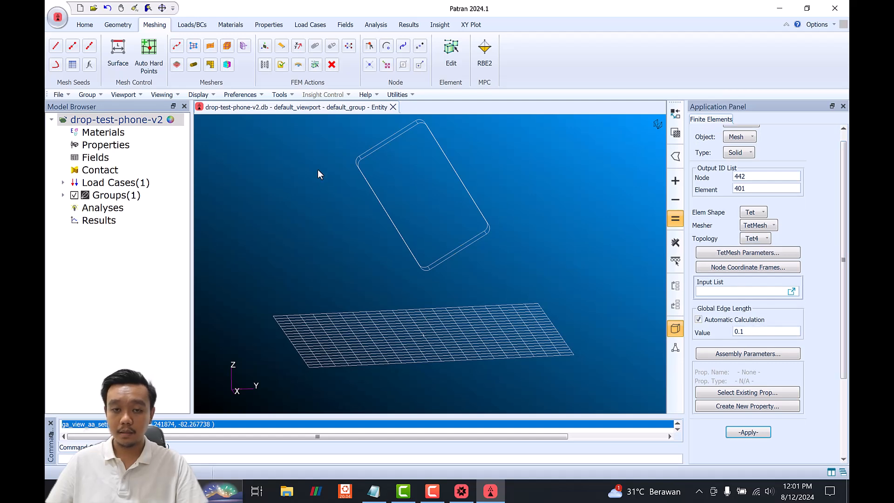
left_click(450, 181)
left_click(753, 433)
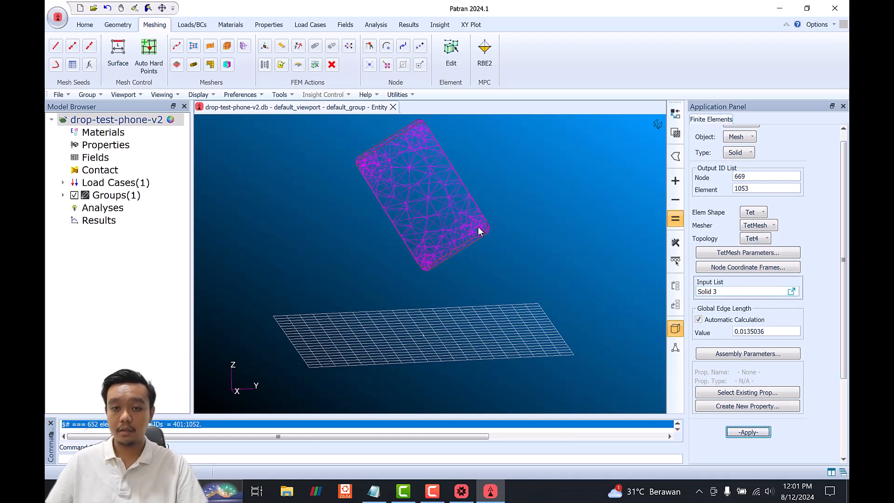
Step: Turn off automatic edge length calculation and remesh the phone solid with a global edge length of 0.01, replacing its existing mesh
left_click(717, 320)
double_click(745, 331)
type("0.01")
left_click(763, 433)
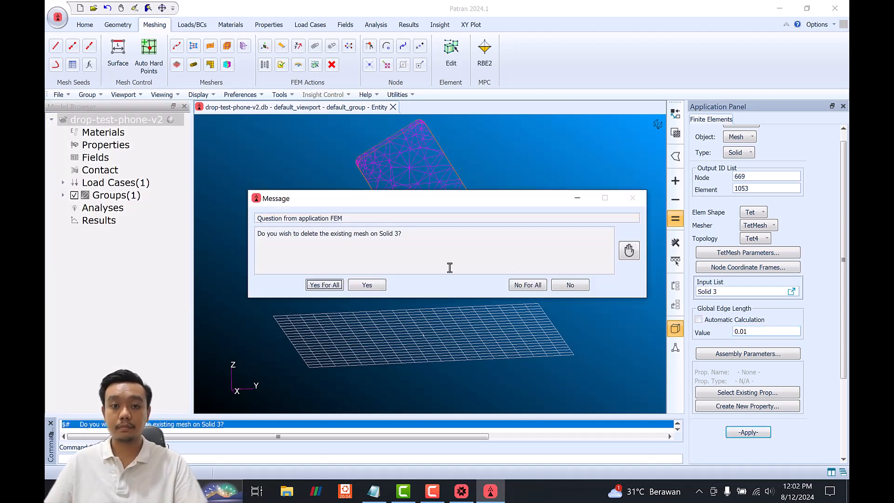
left_click(325, 286)
middle_click_drag(533, 234, 537, 234)
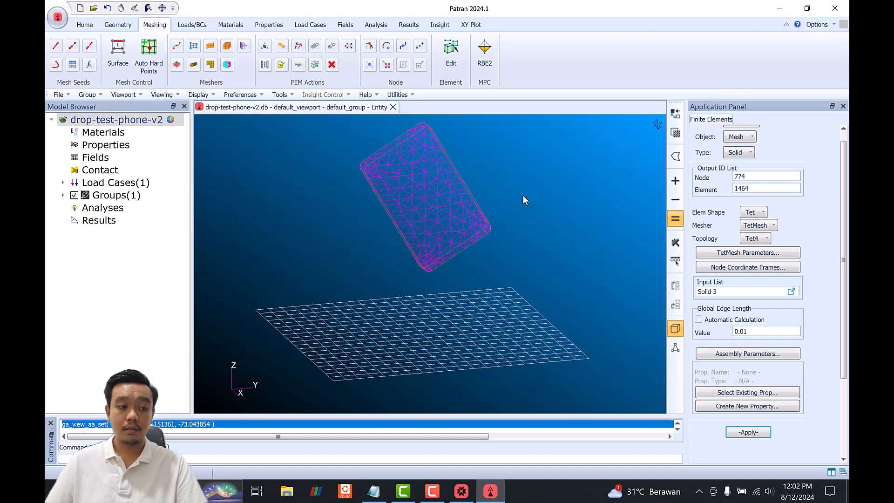
left_click(706, 24)
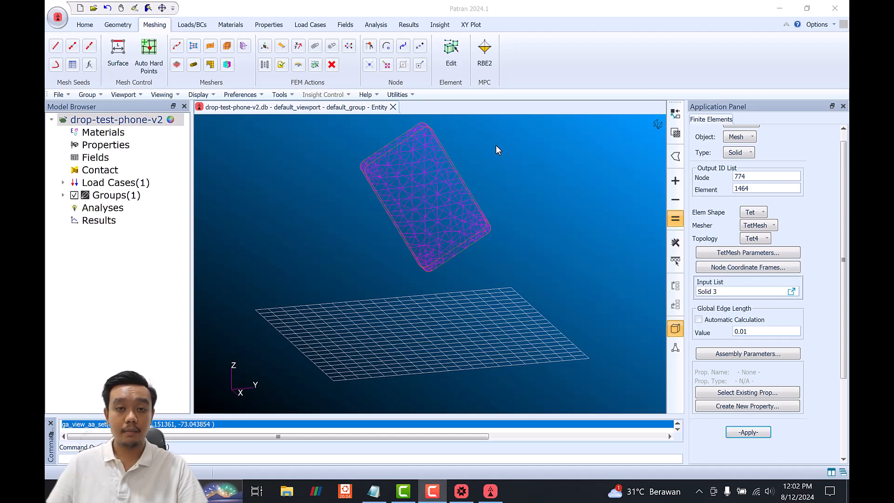
middle_click_drag(549, 216, 547, 213)
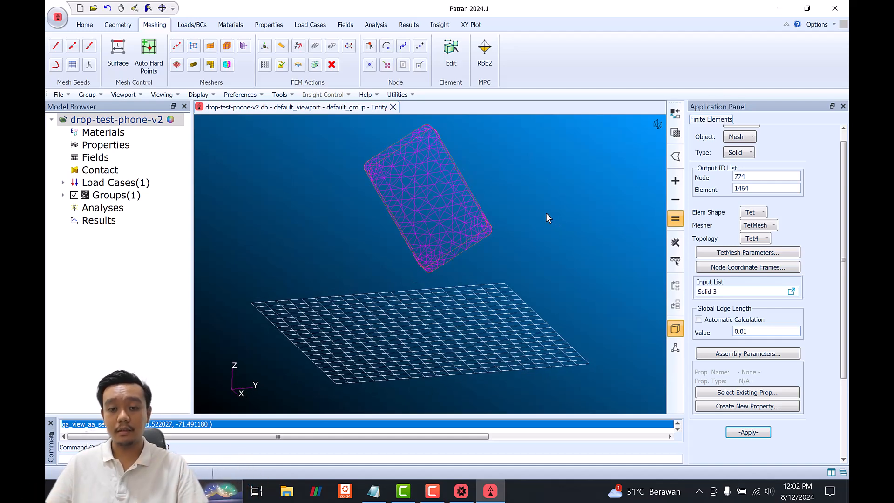
mouse_move(535, 211)
middle_mouse_down("shift")
mouse_move(545, 212)
mouse_move(538, 214)
middle_mouse_up("shift")
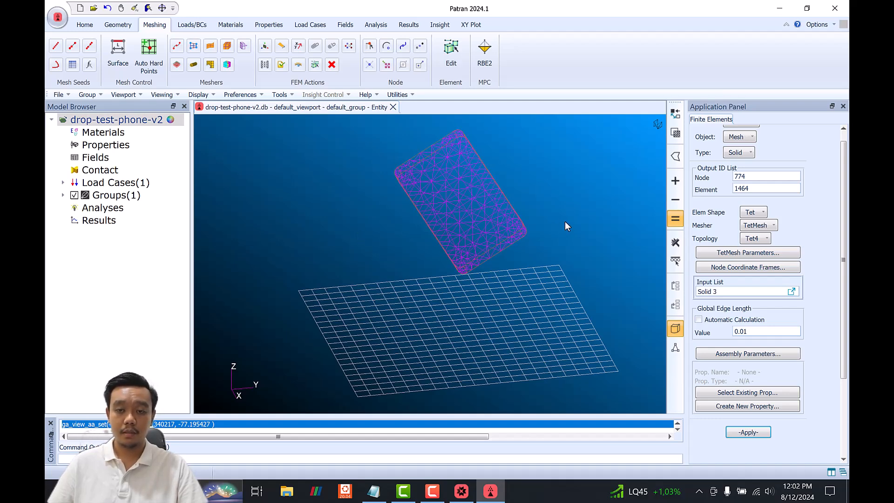
middle_click_drag(565, 222, 565, 219)
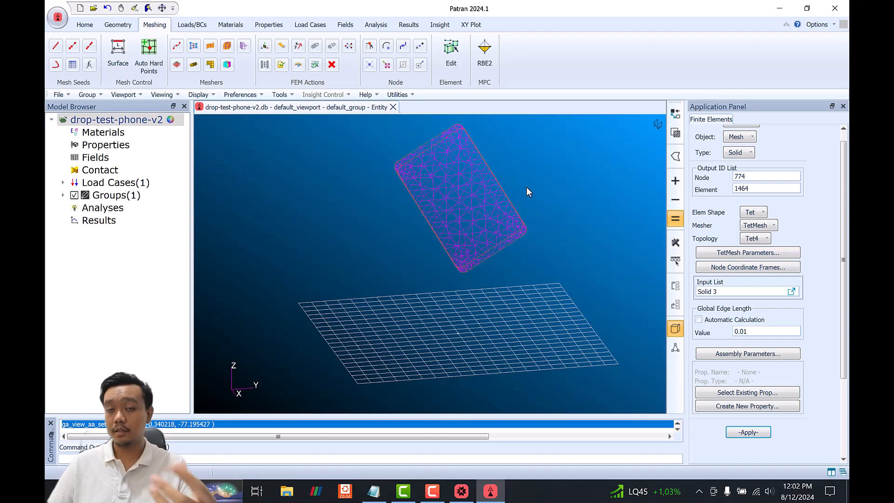
middle_click_drag(555, 250, 560, 243)
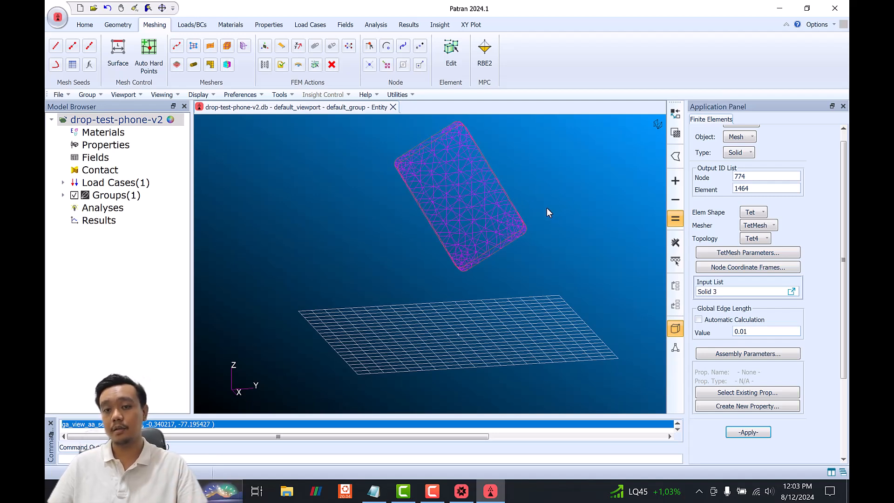
middle_click_drag(547, 208, 547, 210)
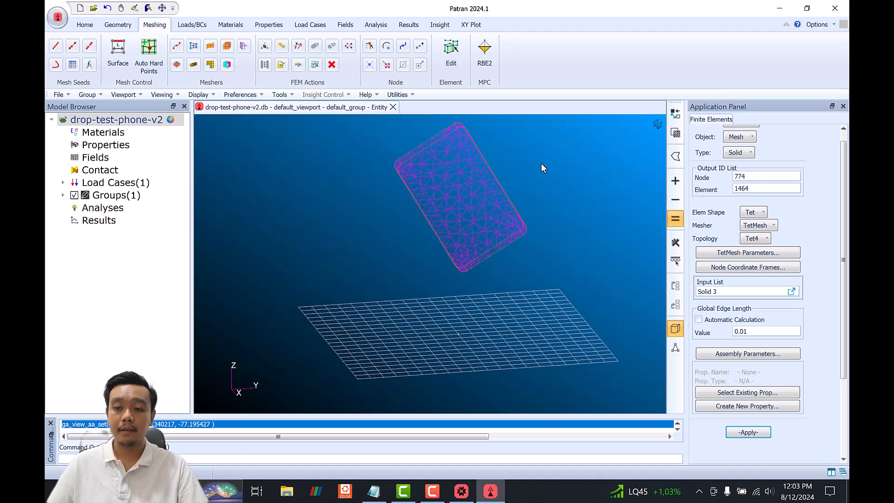
middle_click_drag(580, 220, 564, 227)
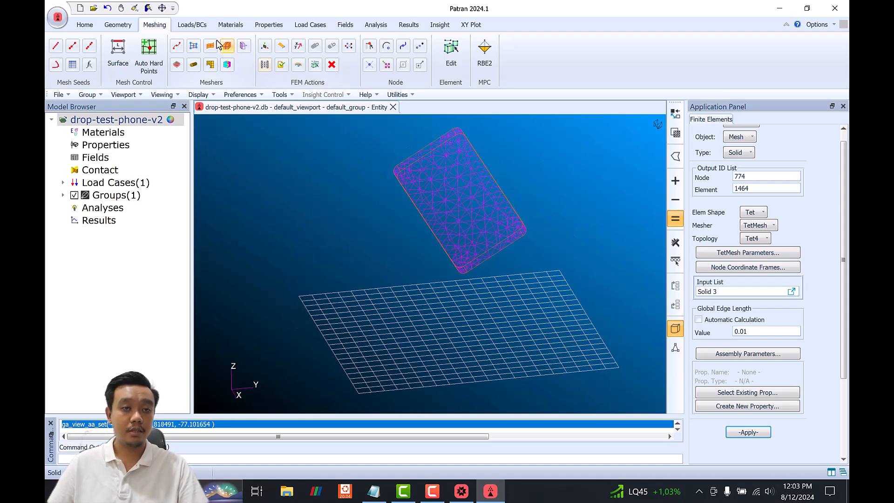
Step: Begin a nodal Rigid Body Object boundary condition with the set name ground
left_click(191, 28)
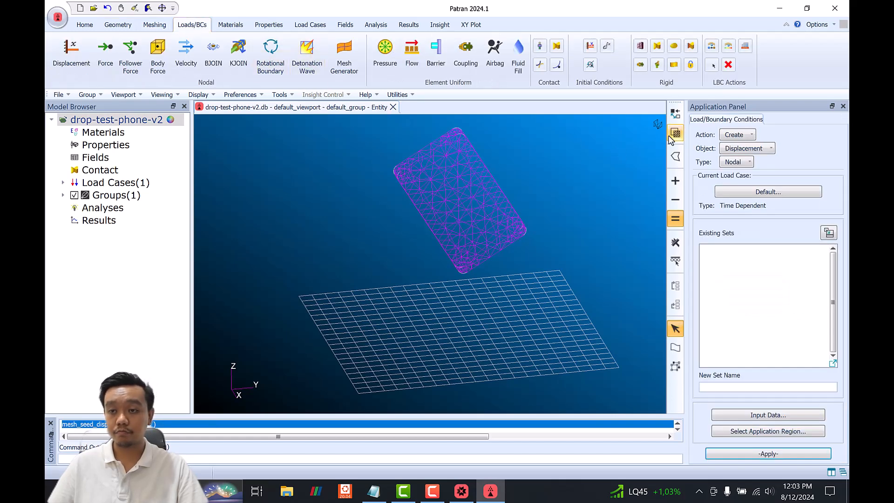
left_click(738, 149)
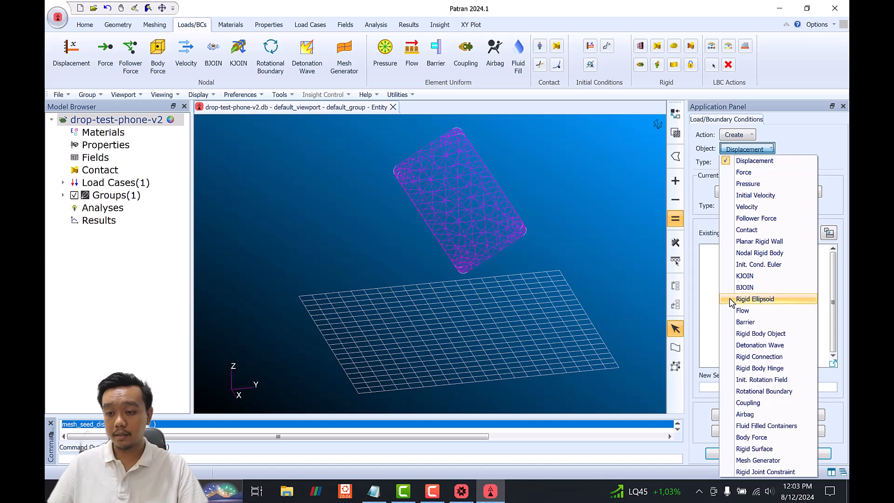
left_click(754, 334)
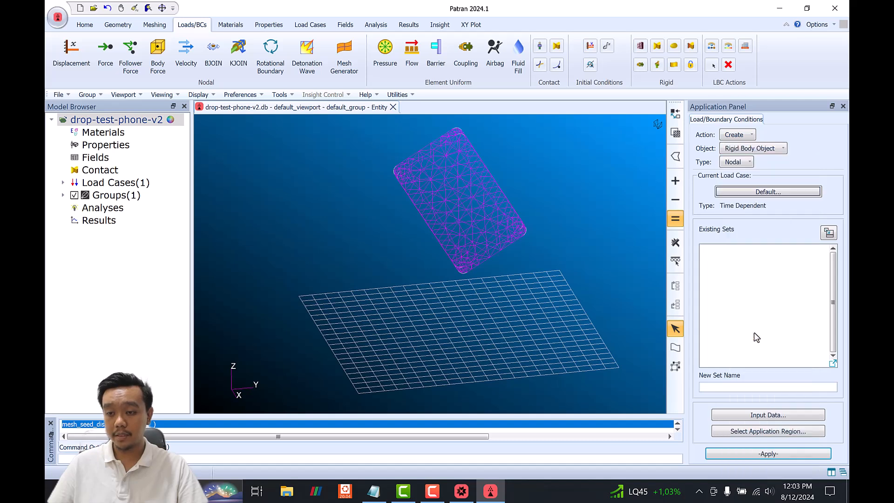
left_click(727, 388)
type("ground")
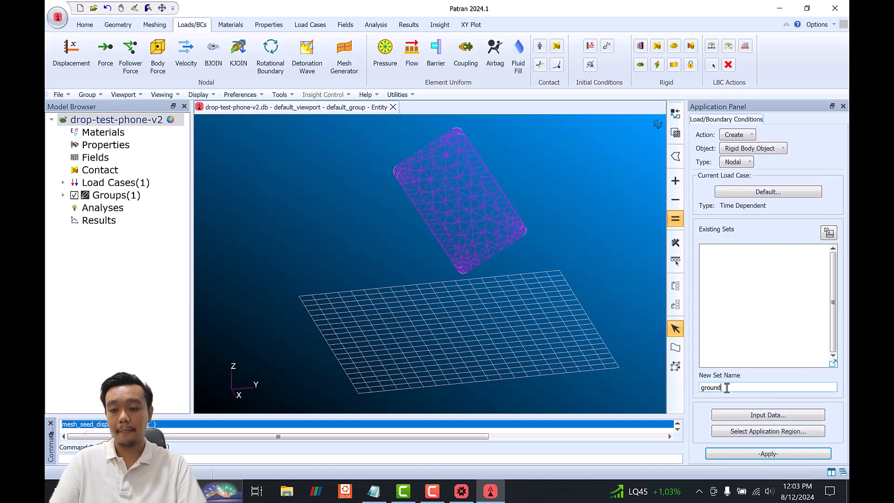
Step: Constrain the ground set's rigid body in all six directions: UX, UY, UZ, RX, RY and RZ
left_click(768, 414)
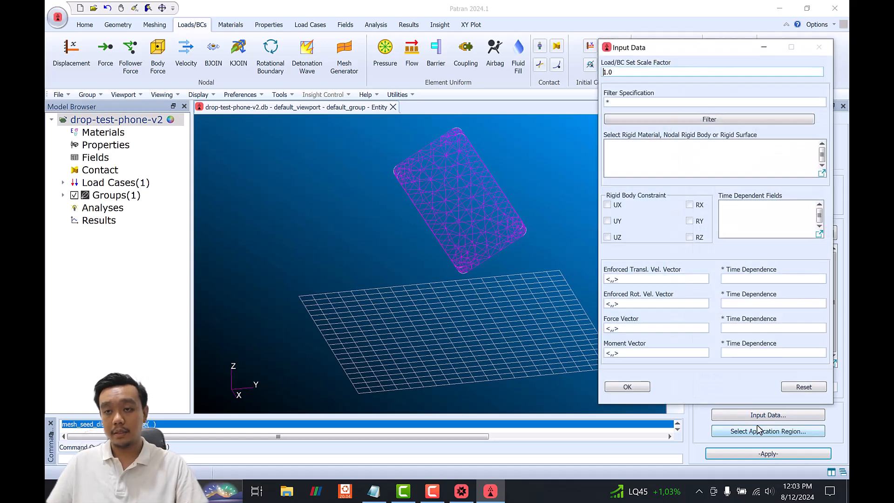
left_click(609, 205)
left_click(617, 220)
left_click(614, 237)
left_click(700, 205)
left_click(699, 221)
left_click(699, 237)
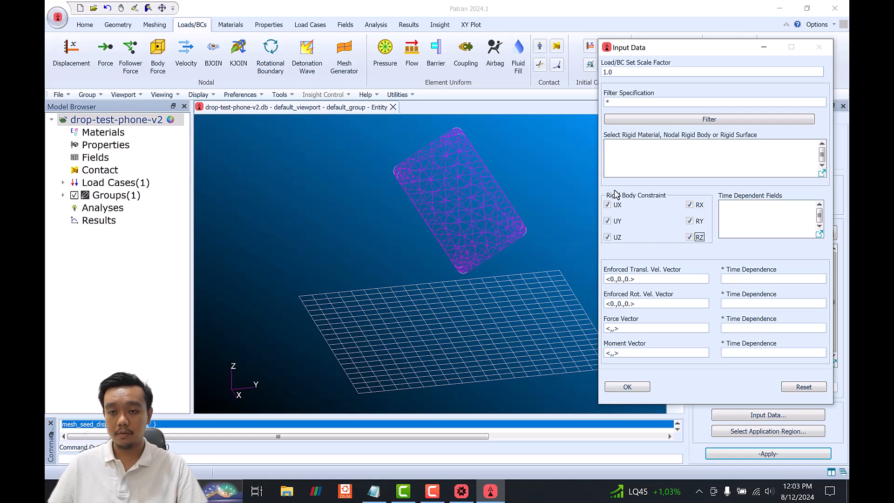
left_click(633, 386)
Step: Assign the floor's far corner point, Point 18, as the rigid reference point and create the ground boundary condition
left_click(723, 428)
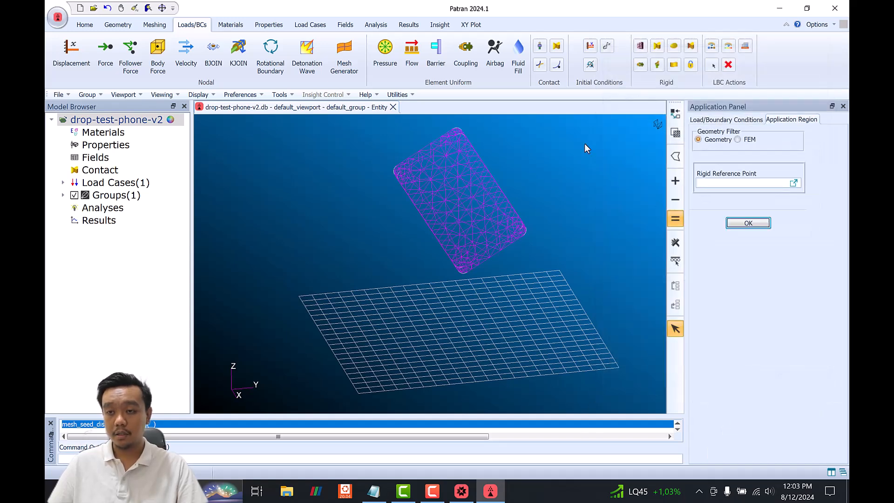
left_click(561, 269)
left_click(448, 283)
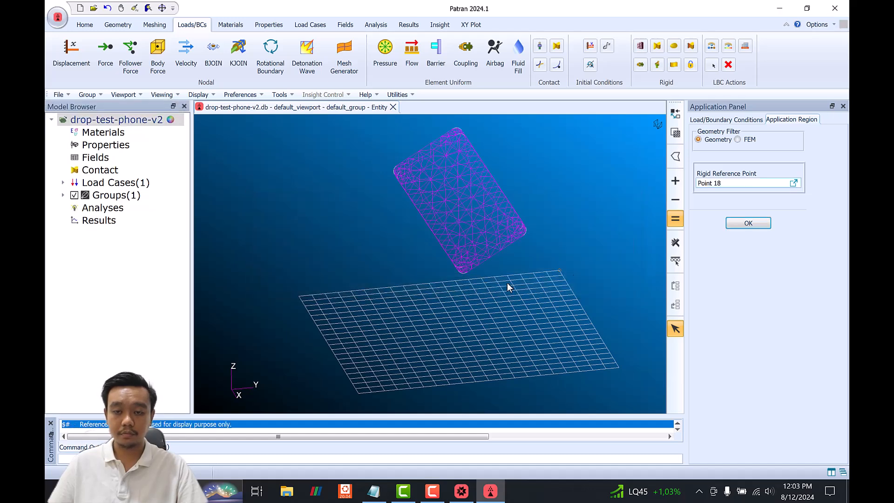
left_click(748, 223)
left_click(734, 455)
middle_click_drag(610, 294, 575, 299)
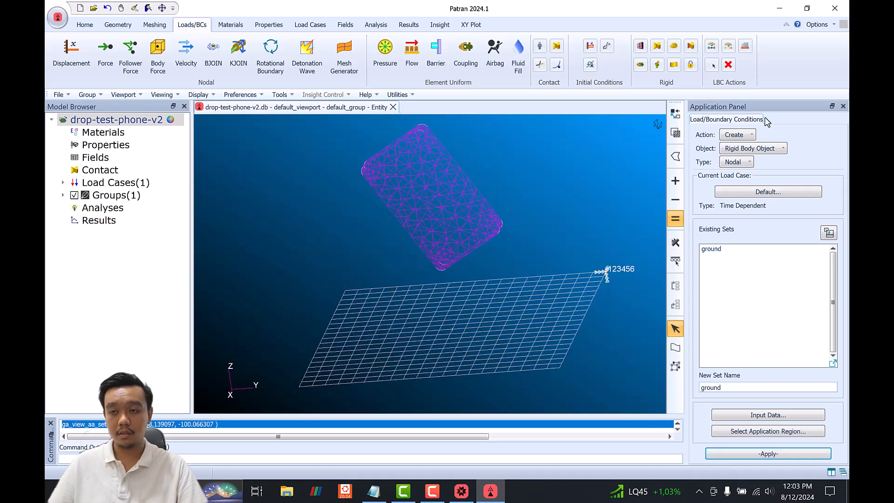
left_click(751, 149)
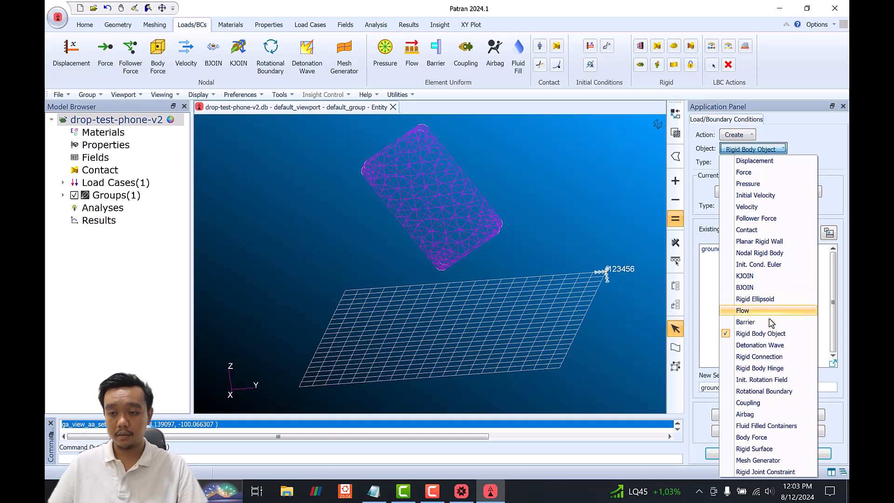
left_click(761, 334)
middle_click_drag(589, 183, 583, 189)
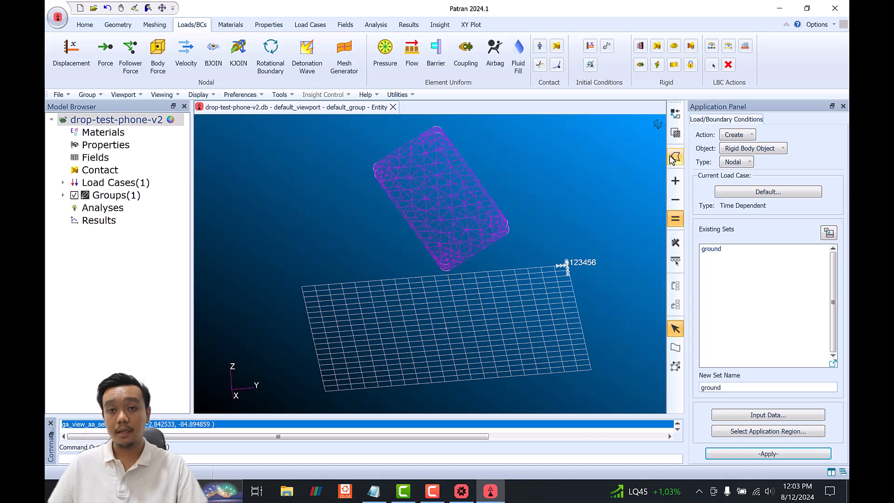
left_click(726, 138)
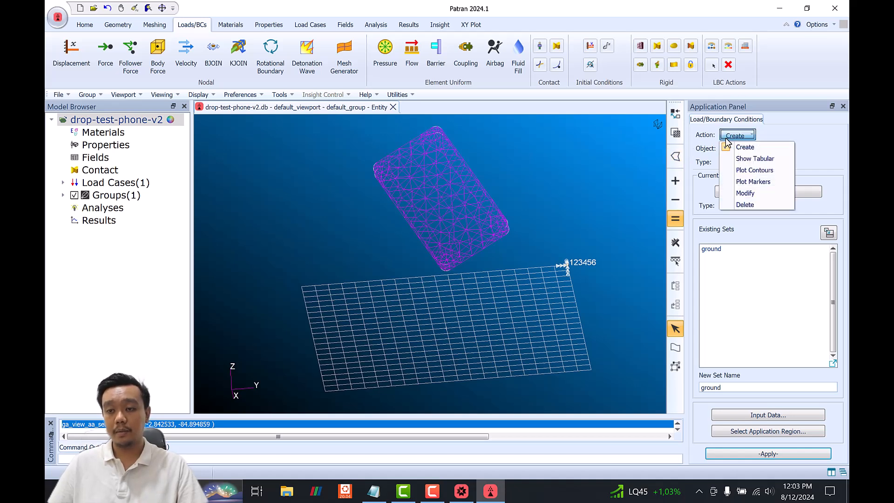
left_click(803, 130)
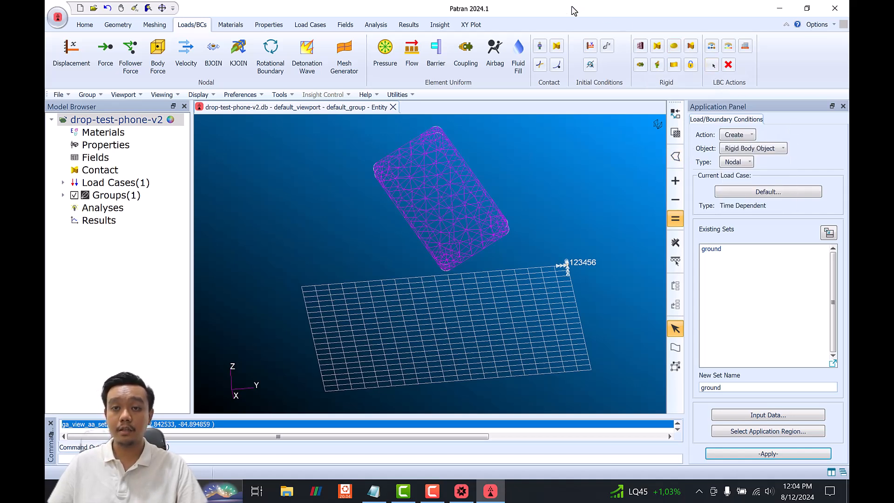
Step: Define a nodal Initial Velocity set named init-vel with a translational velocity of <0 0 -10> and no rotational velocity
left_click(590, 50)
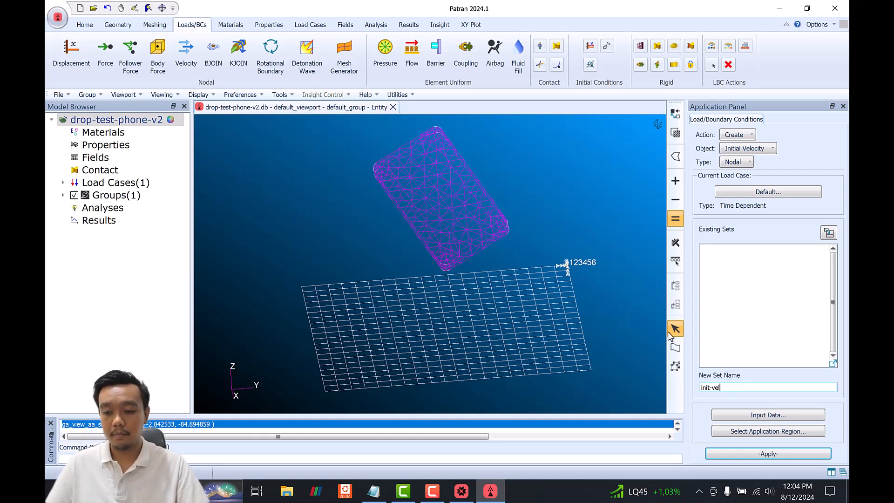
left_click(758, 415)
left_click(663, 109)
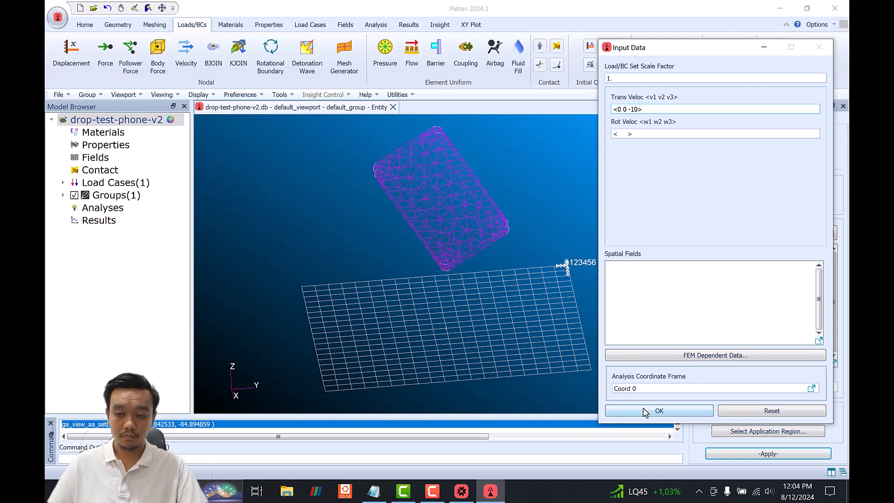
left_click_drag(616, 108, 640, 108)
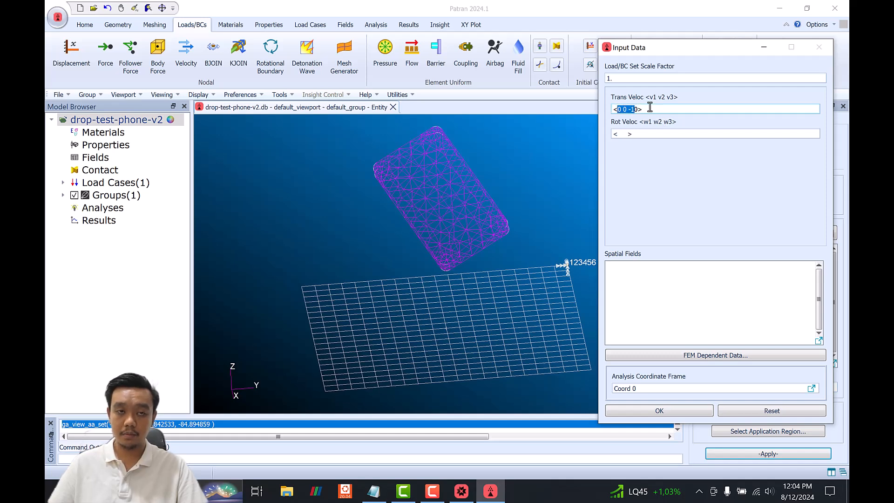
left_click(631, 108)
left_click(646, 109)
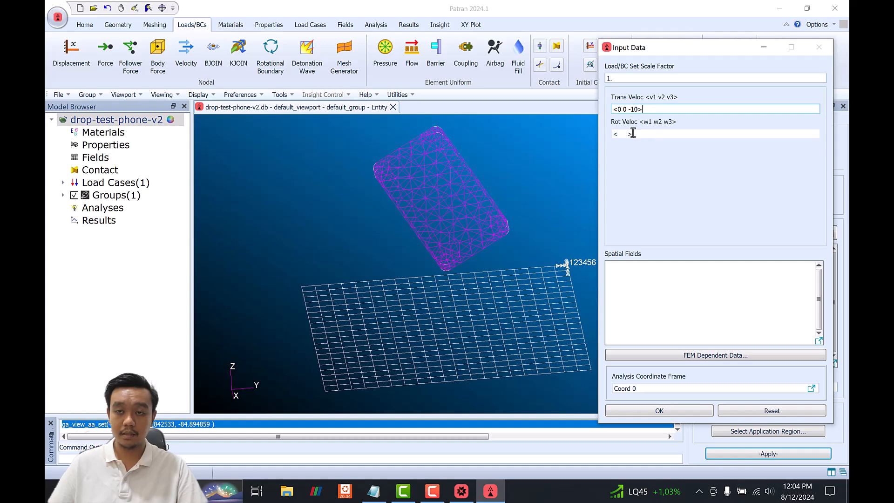
left_click_drag(630, 133, 625, 134)
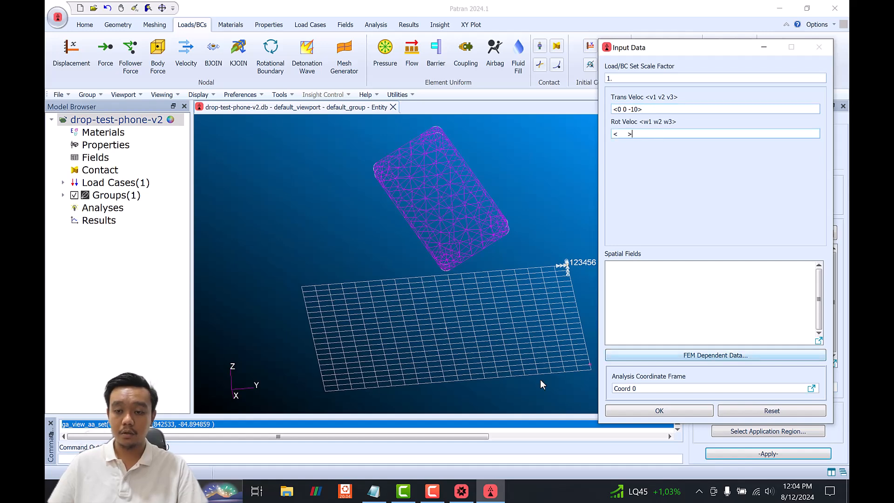
left_click(680, 411)
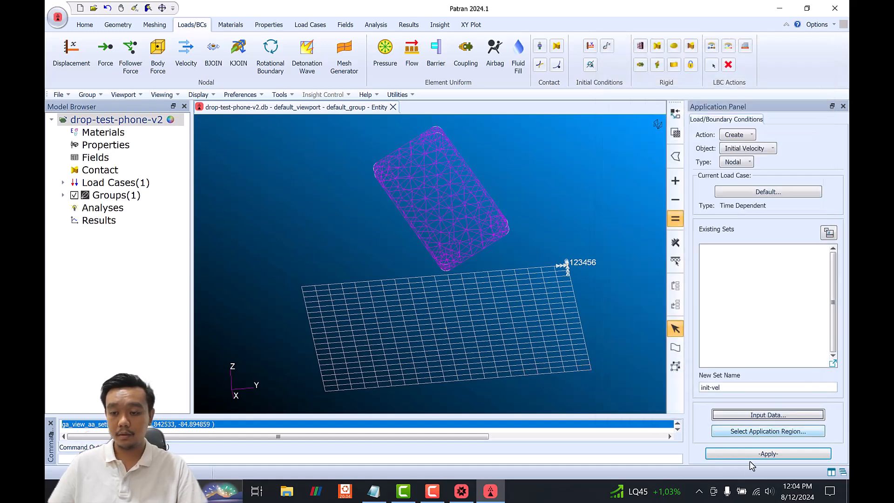
Step: Restrict geometry picking to solids, add the phone (Solid 3) to the application region, and create the init-vel set
left_click(757, 432)
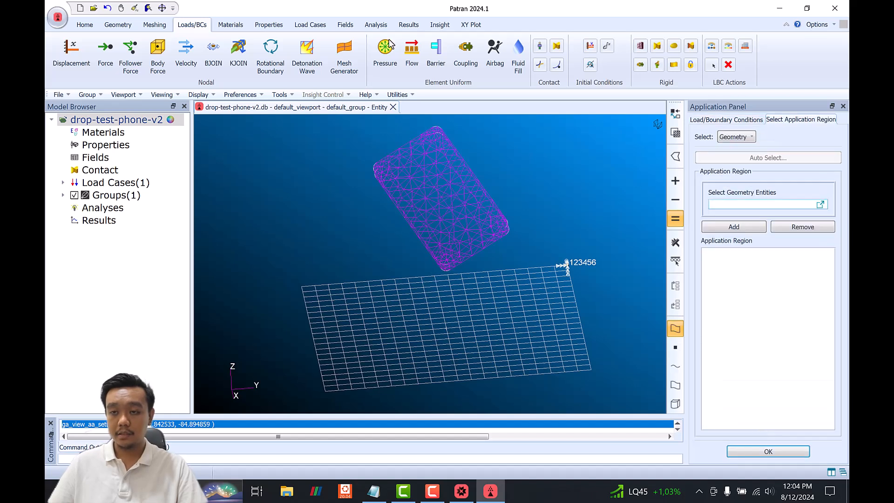
left_click(438, 204)
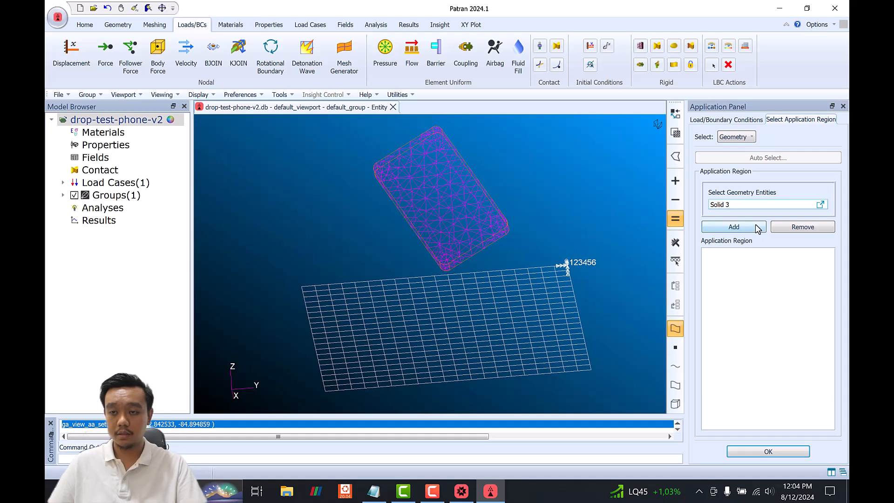
key("BackSpace")
key("BackSpace")
key("BackSpace")
key("BackSpace")
key("BackSpace")
key("BackSpace")
key("BackSpace")
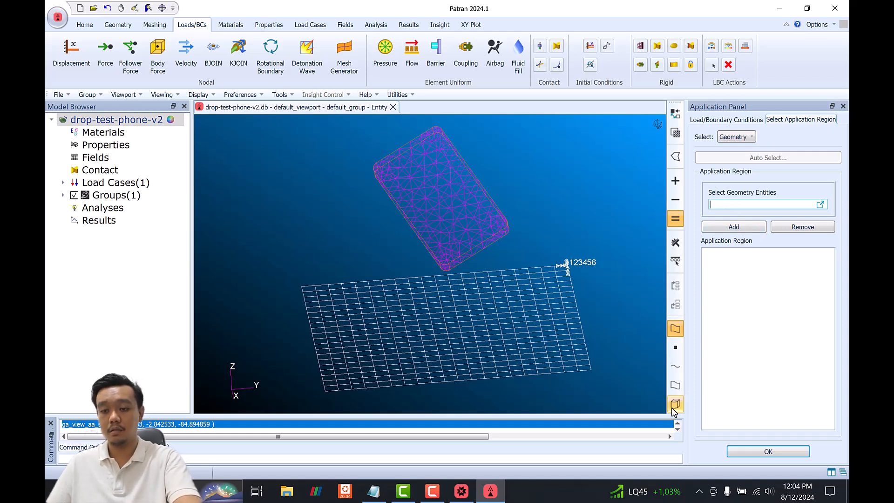
left_click(675, 404)
left_click(442, 210)
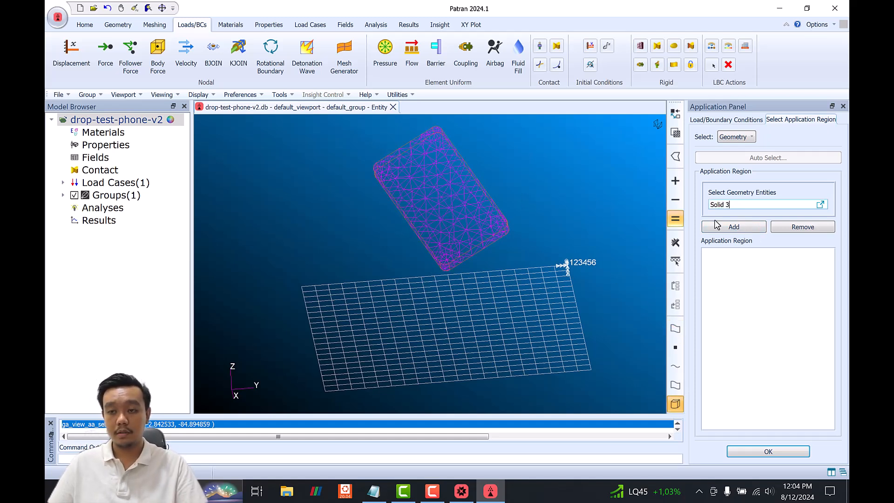
left_click(737, 137)
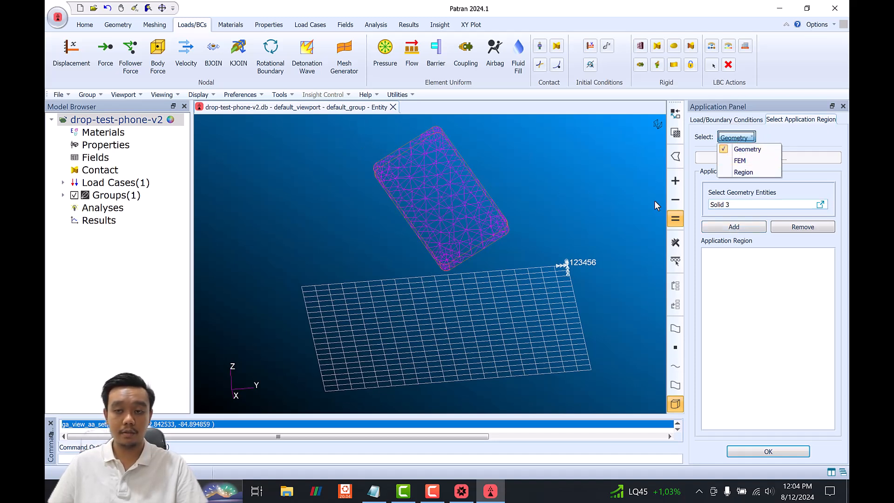
left_click(738, 227)
left_click(709, 227)
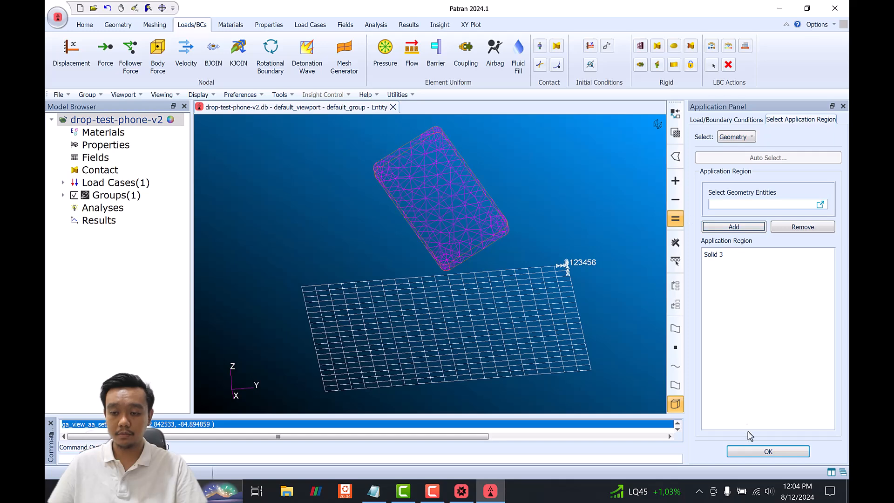
left_click(751, 455)
left_click(738, 455)
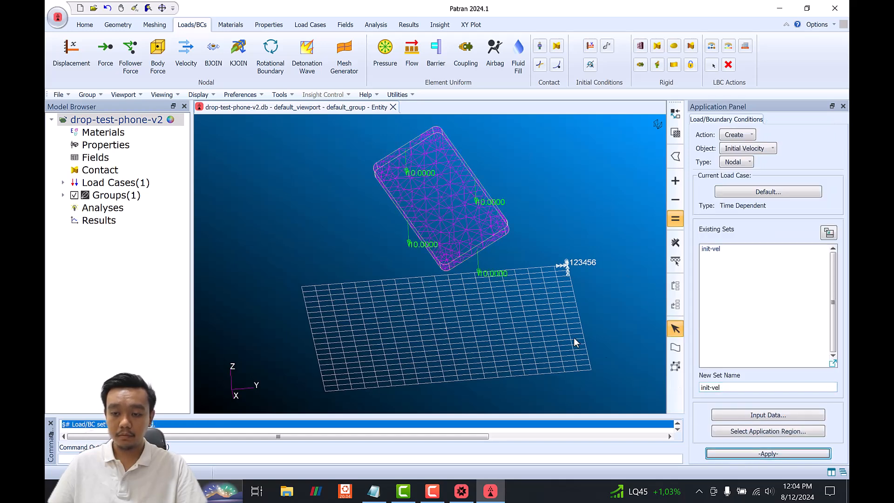
middle_click_drag(546, 247, 546, 239)
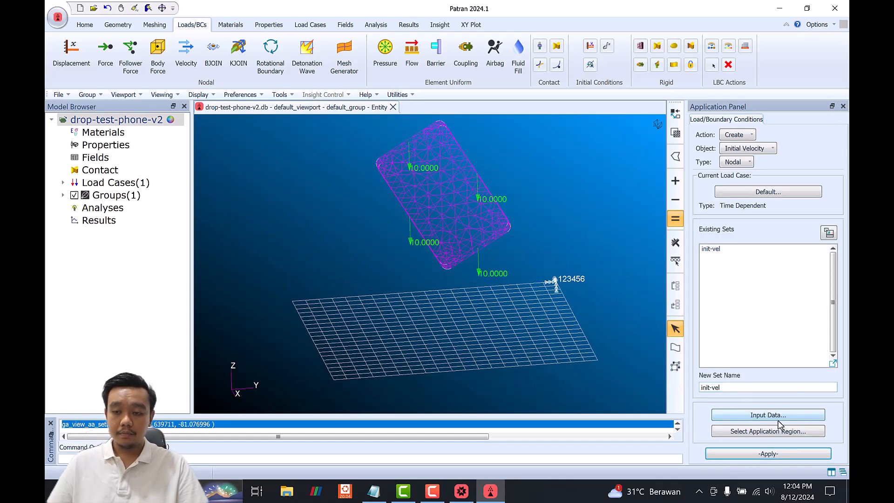
left_click(755, 432)
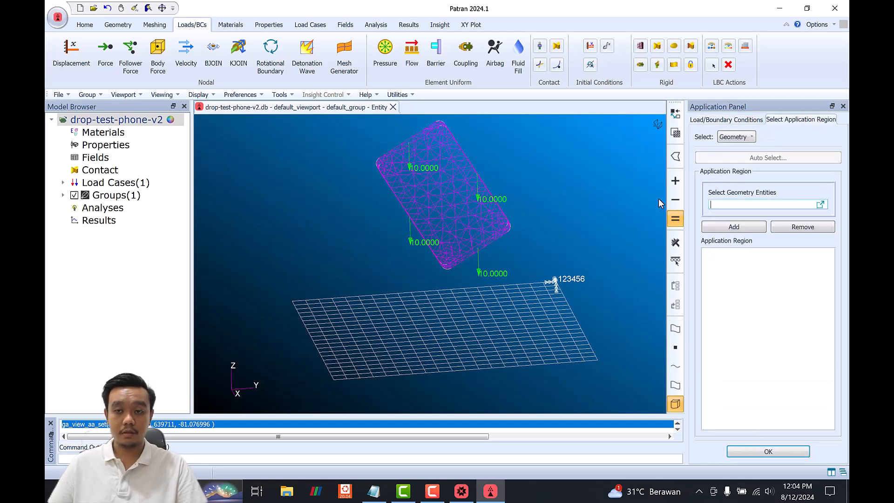
left_click(732, 137)
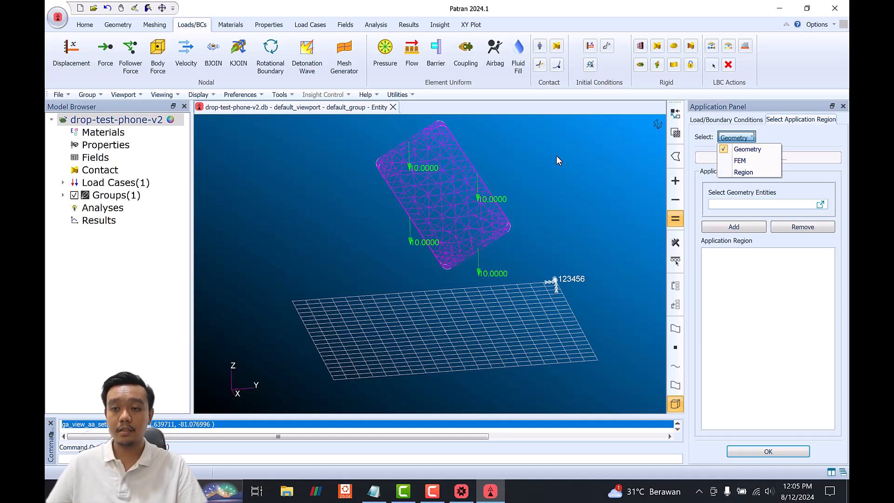
left_click(785, 138)
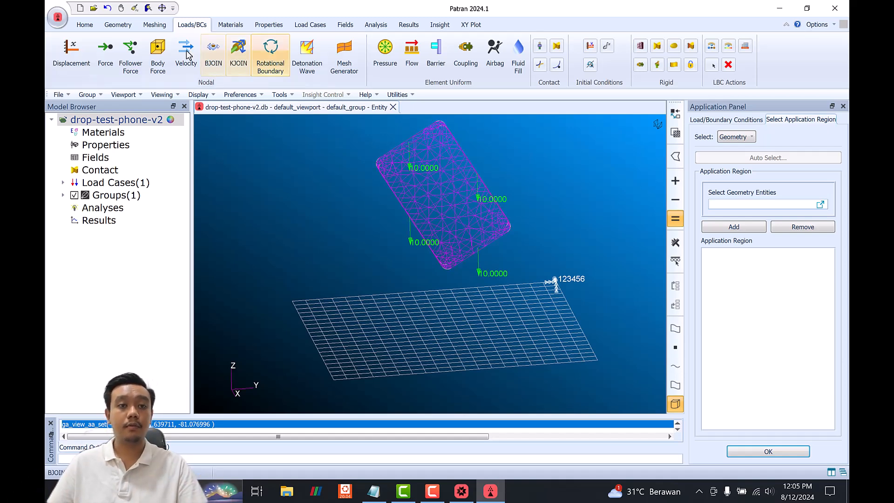
left_click(304, 8)
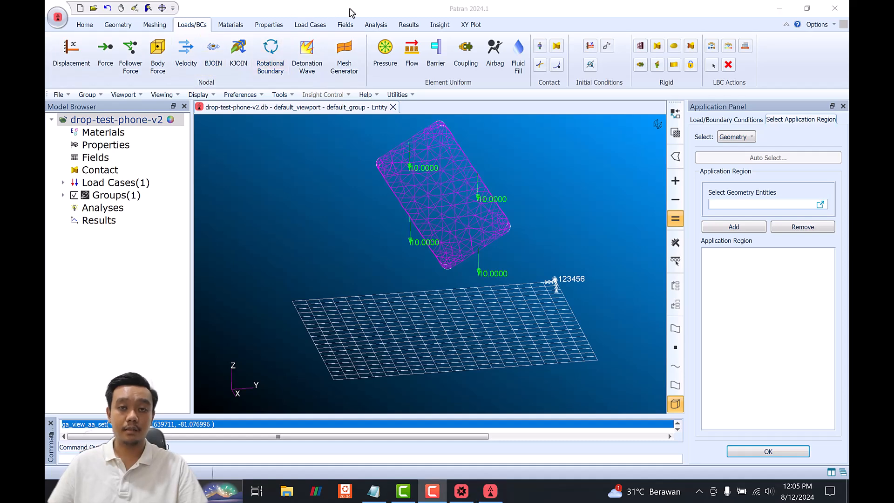
left_click(747, 137)
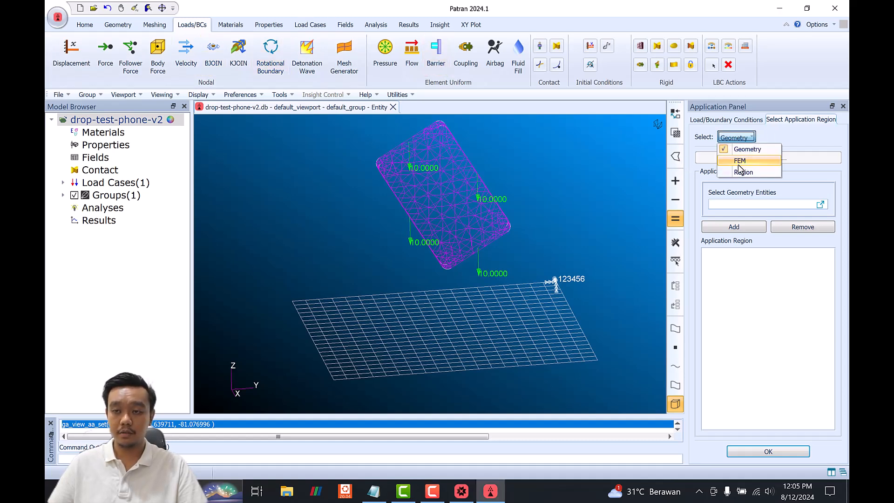
Step: Leave the initial velocity's application region form and switch the load/boundary condition object to Contact
left_click(805, 142)
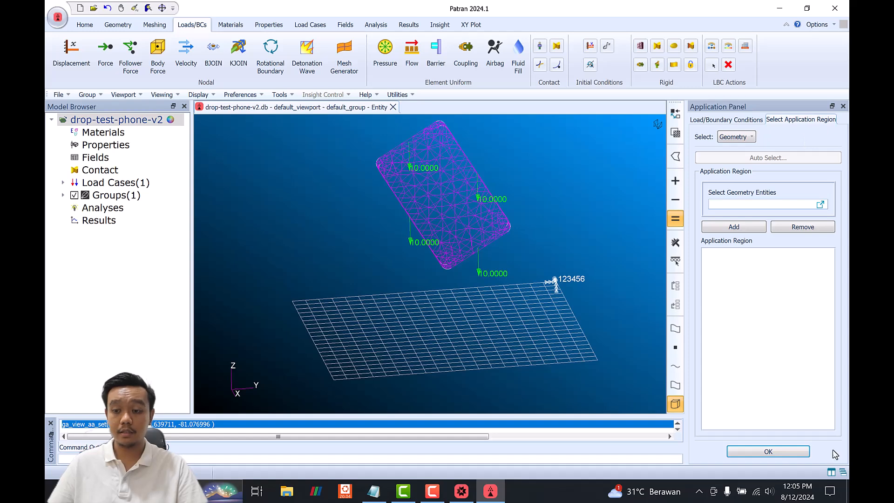
left_click(806, 457)
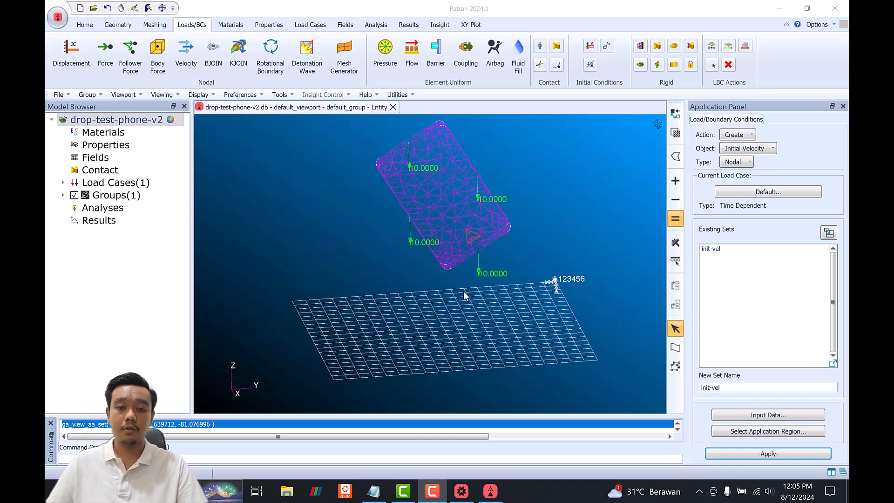
left_click(745, 149)
left_click(750, 231)
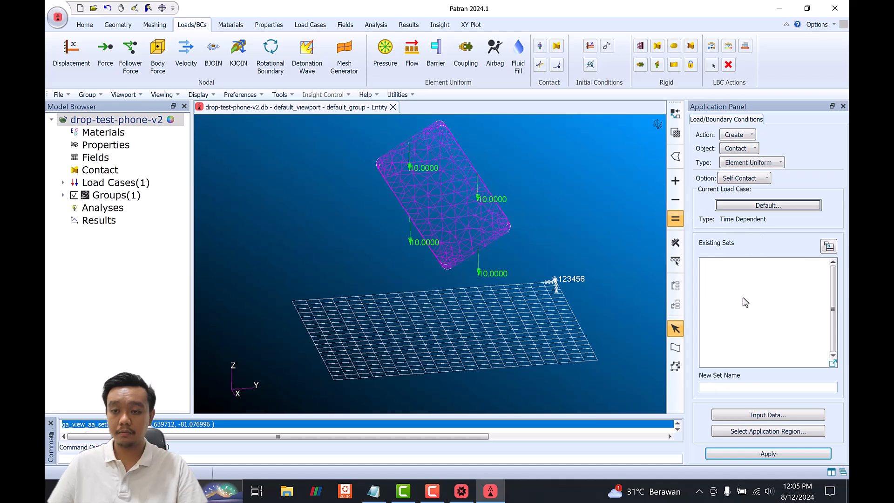
type("contact")
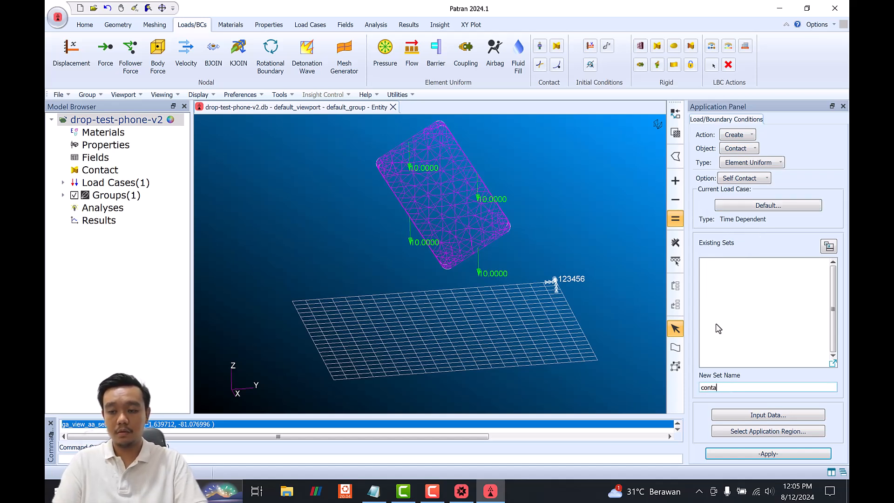
left_click(756, 415)
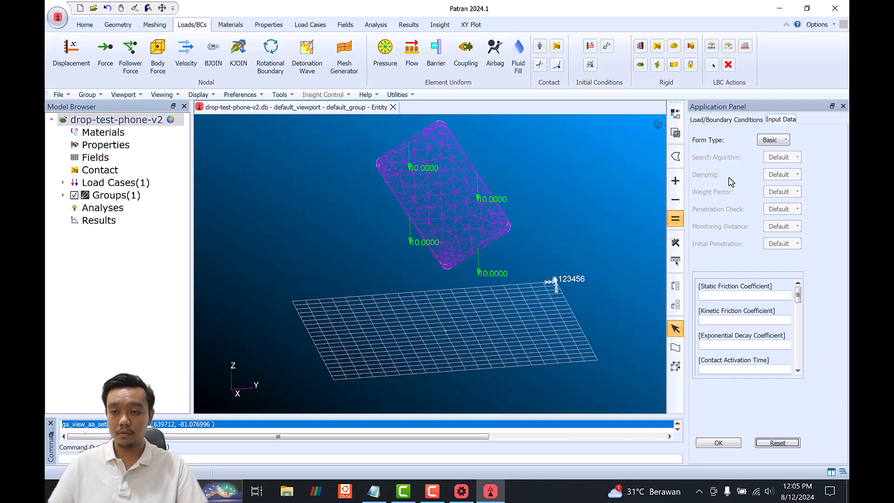
left_click(717, 444)
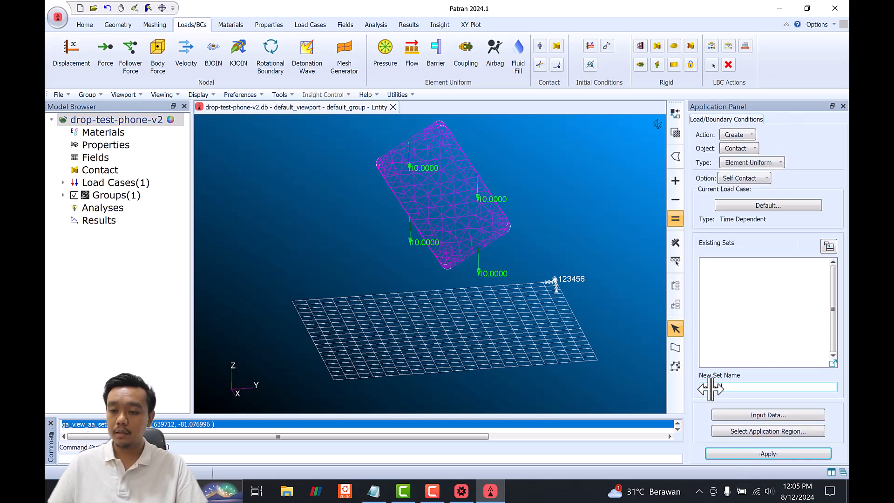
left_click(770, 432)
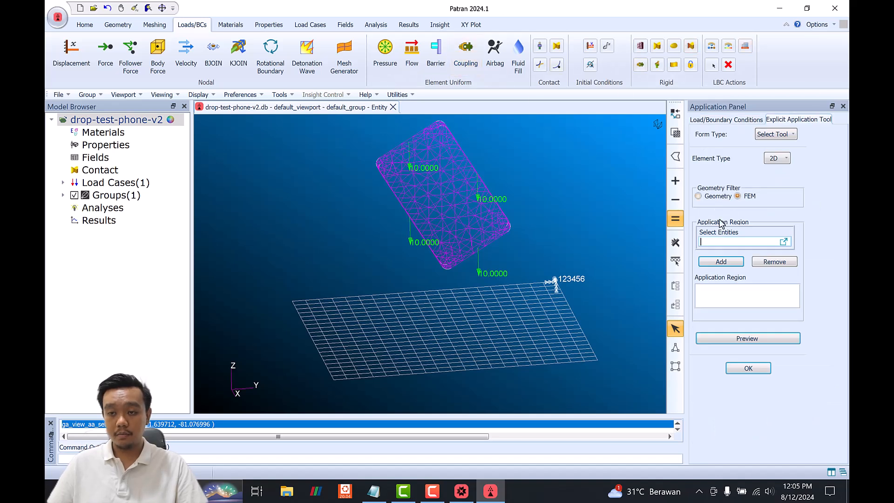
left_click(708, 198)
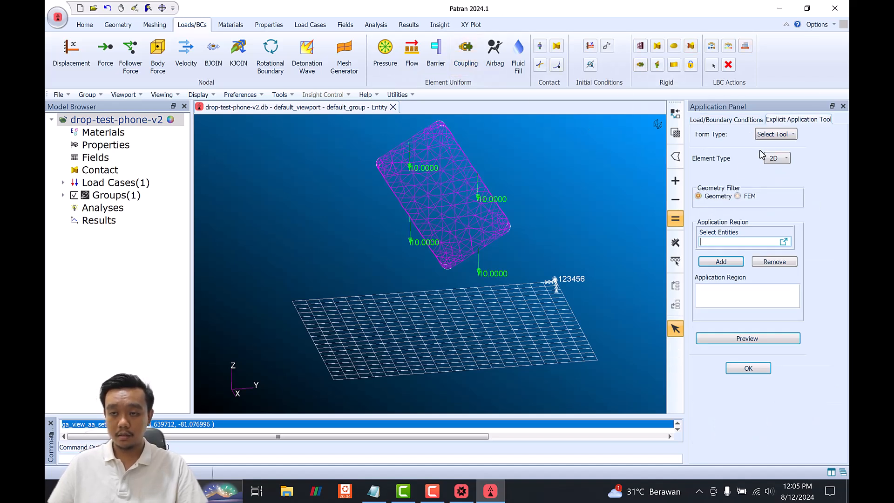
left_click(745, 368)
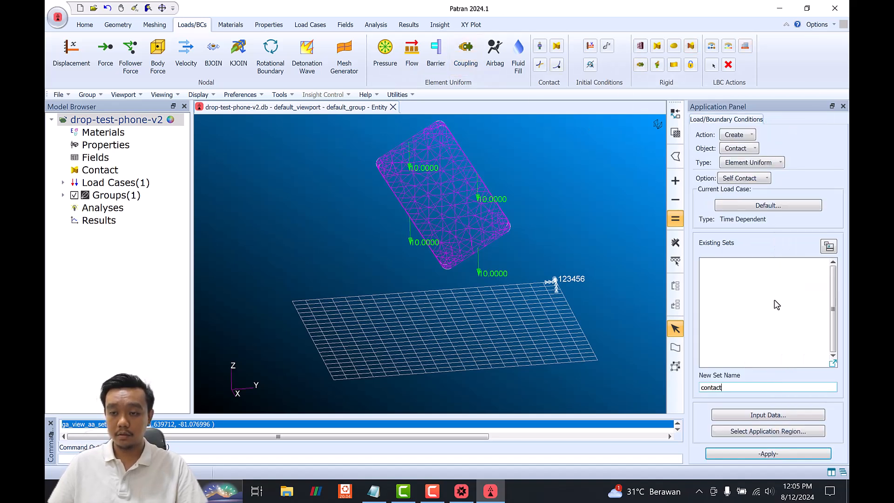
Step: Set the contact option to Primary-Secondary Surface, name the new set contact, and accept its default input data
left_click(750, 179)
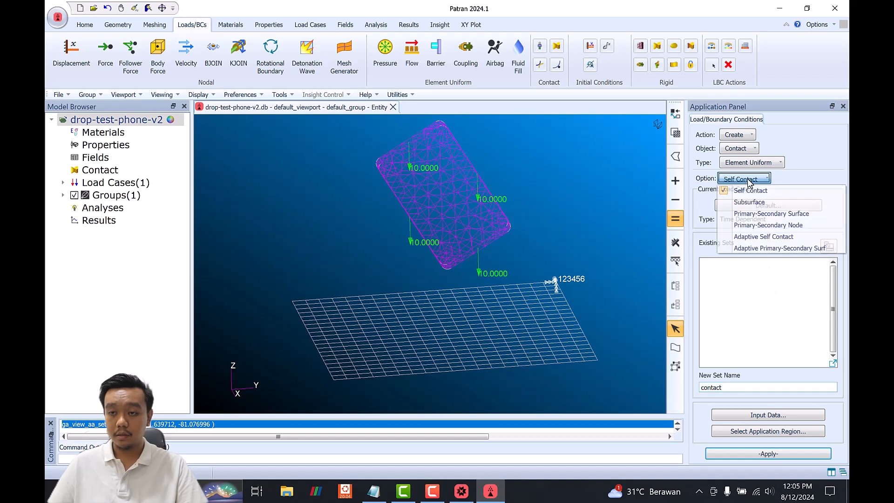
left_click(800, 214)
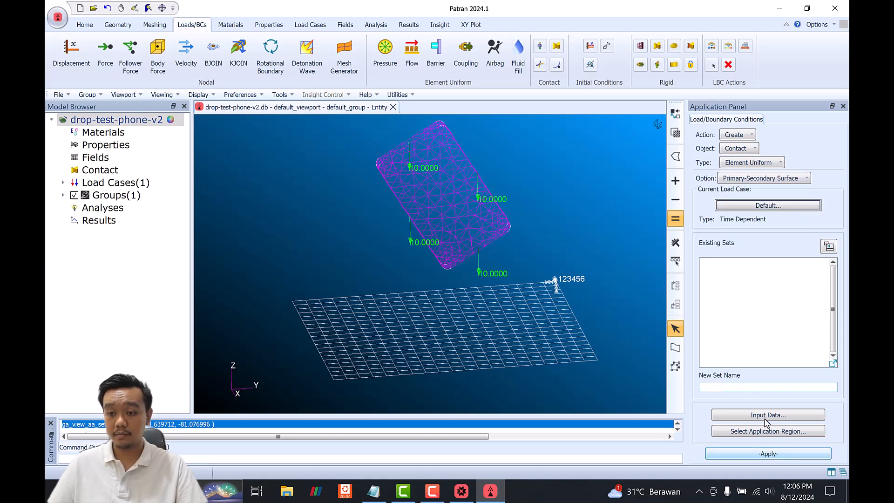
left_click(754, 387)
type("contact")
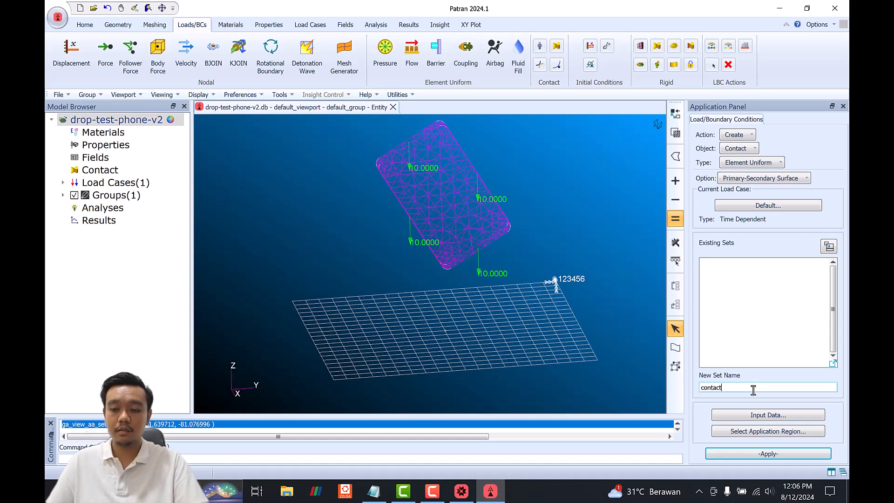
left_click(750, 415)
left_click(719, 442)
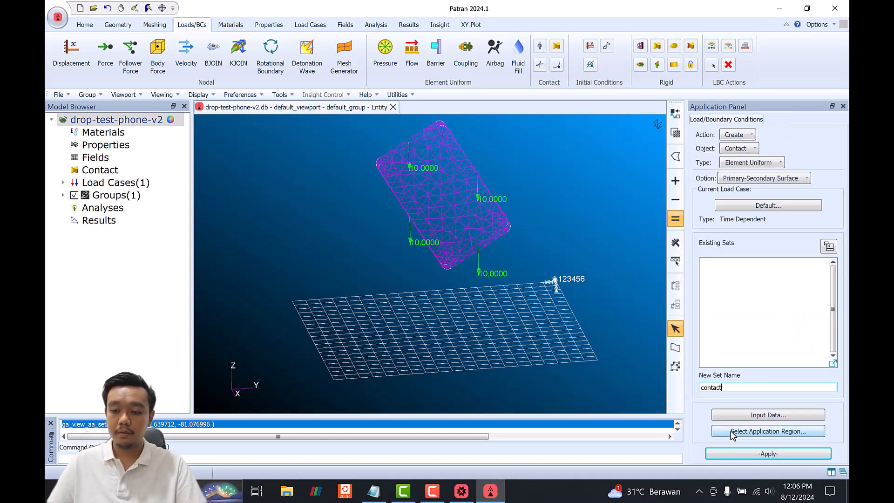
Step: Add the floor geometry (Surface 1) as the primary application region of the contact set
left_click(735, 431)
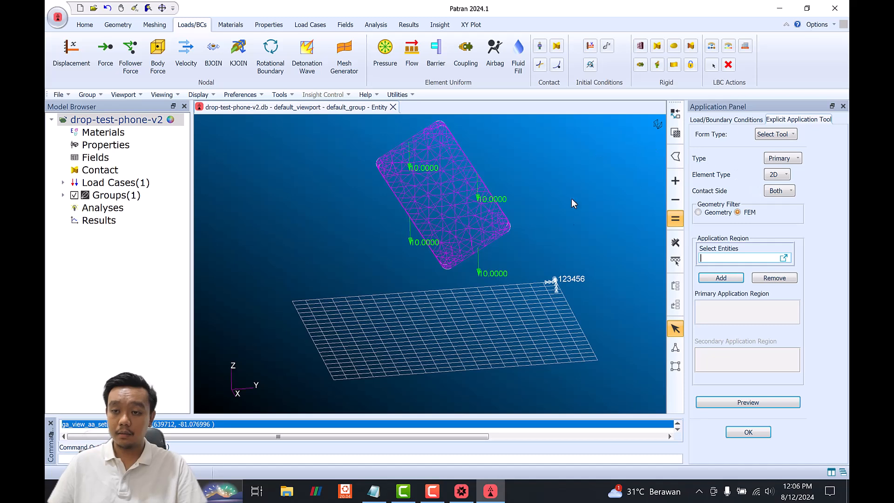
left_click(699, 212)
left_click(511, 323)
left_click(721, 278)
Step: Add the phone's solid face (Solid 3.5) as the secondary application region with 3D element type and create the contact set
left_click(780, 159)
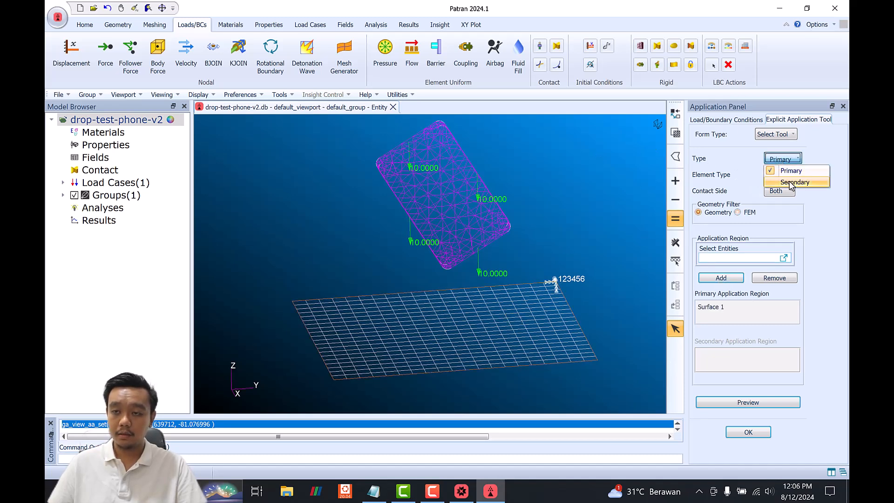
left_click(792, 182)
left_click(779, 175)
left_click(782, 199)
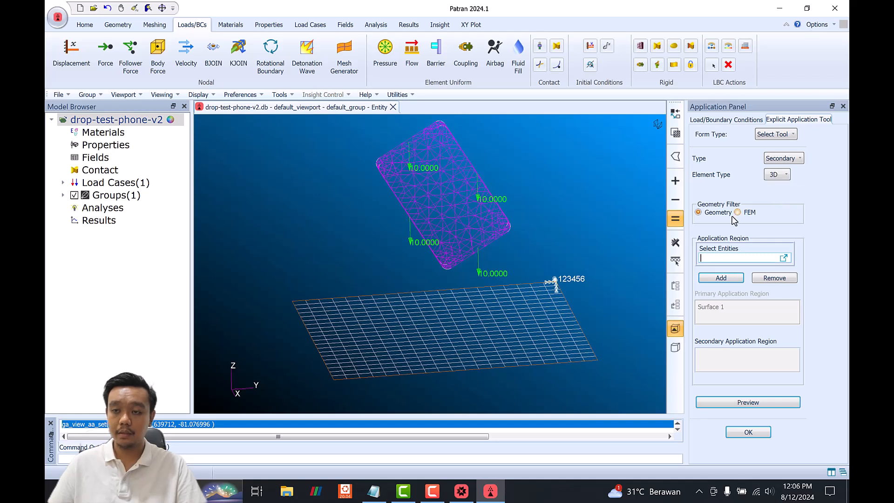
left_click(455, 203)
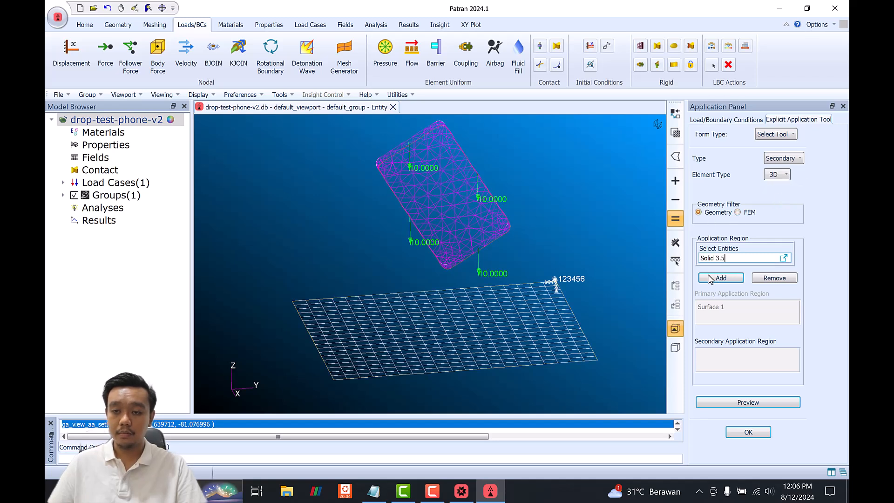
left_click(735, 279)
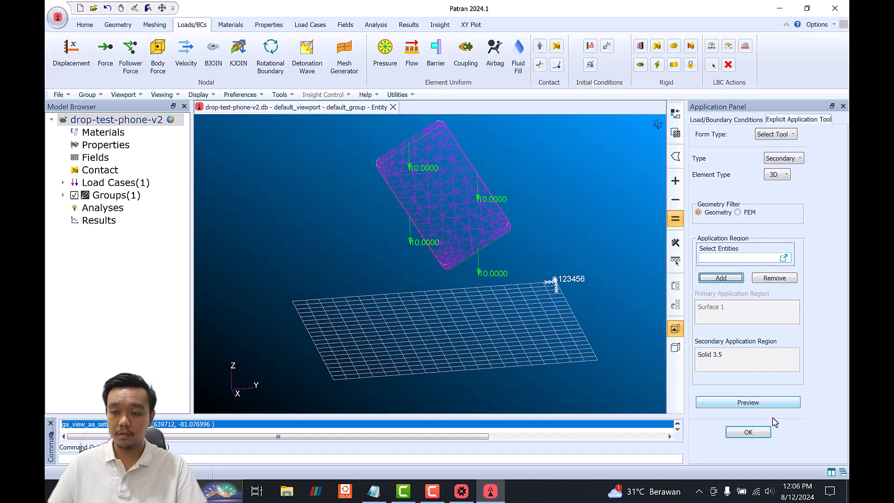
left_click(760, 433)
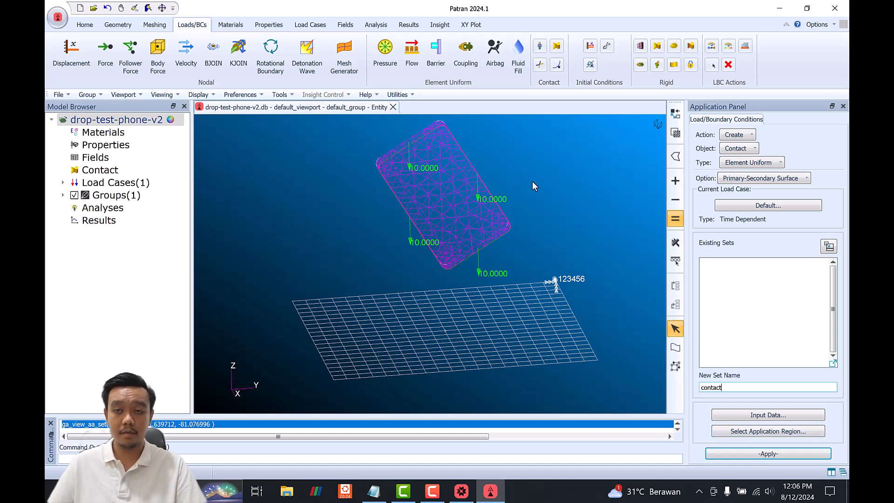
left_click(716, 455)
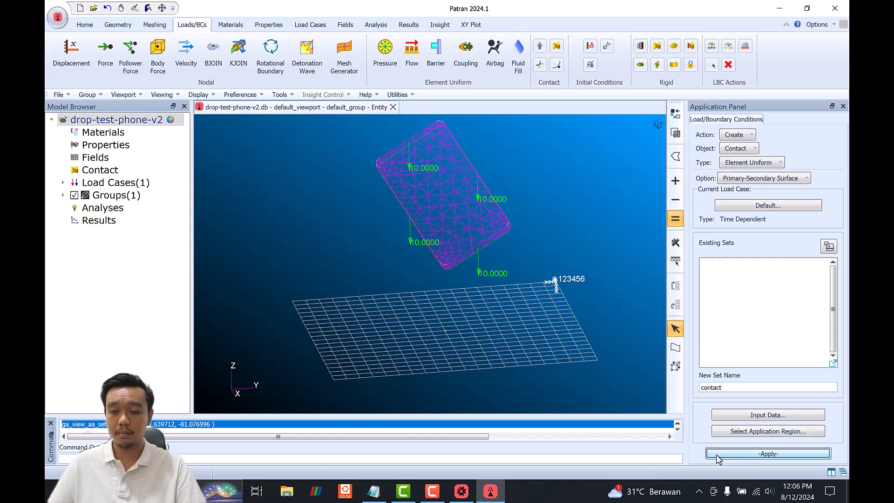
middle_click_drag(548, 261, 560, 239)
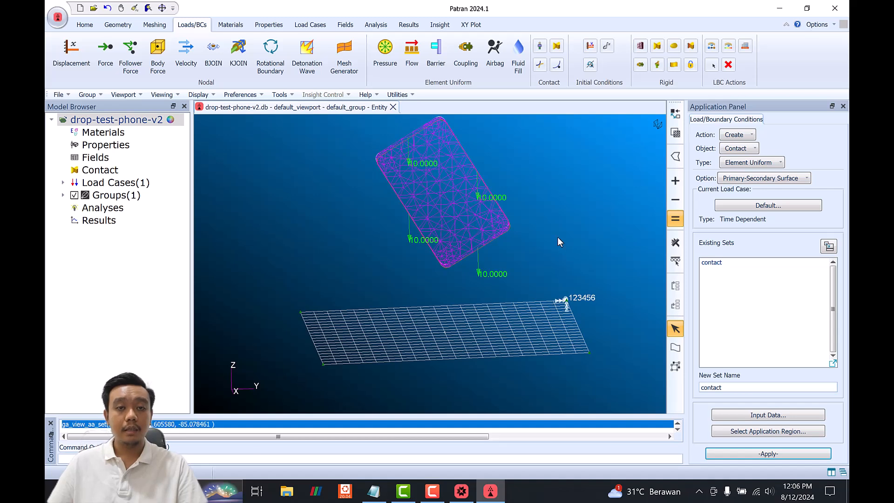
Step: Start a new isotropic material with manual input and name it phone-mat
left_click(231, 24)
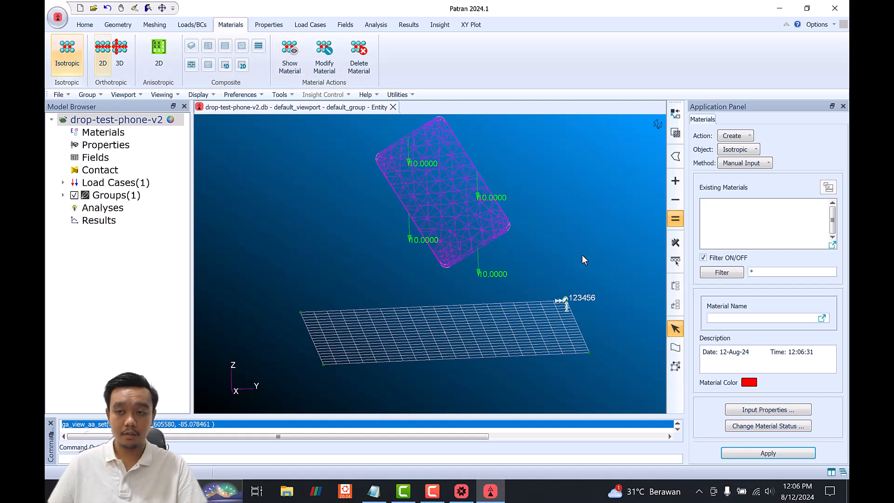
left_click(732, 317)
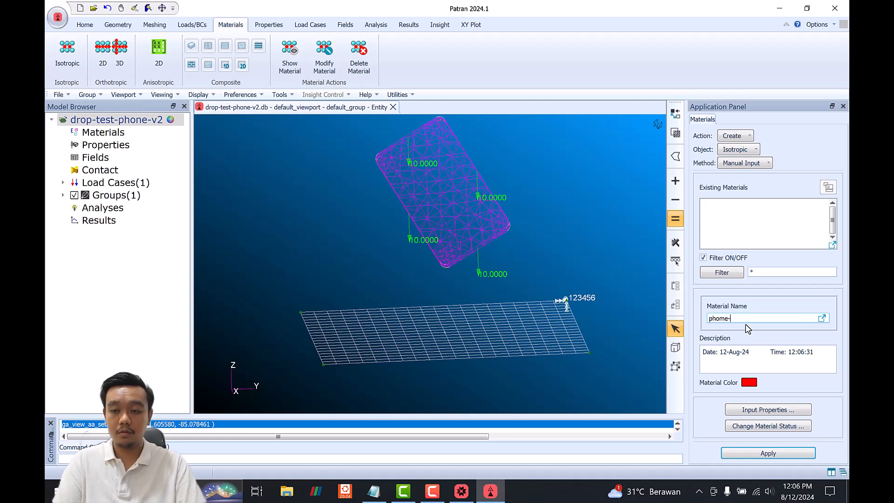
key("BackSpace")
key("BackSpace")
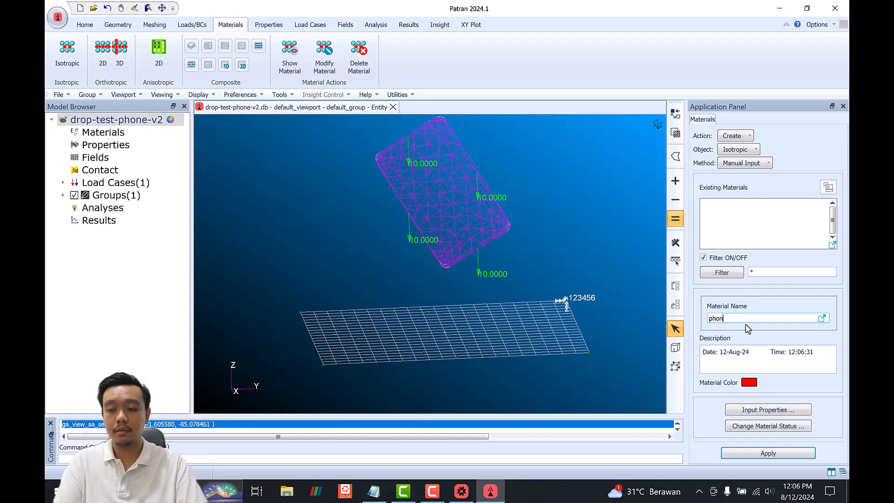
type("e-m")
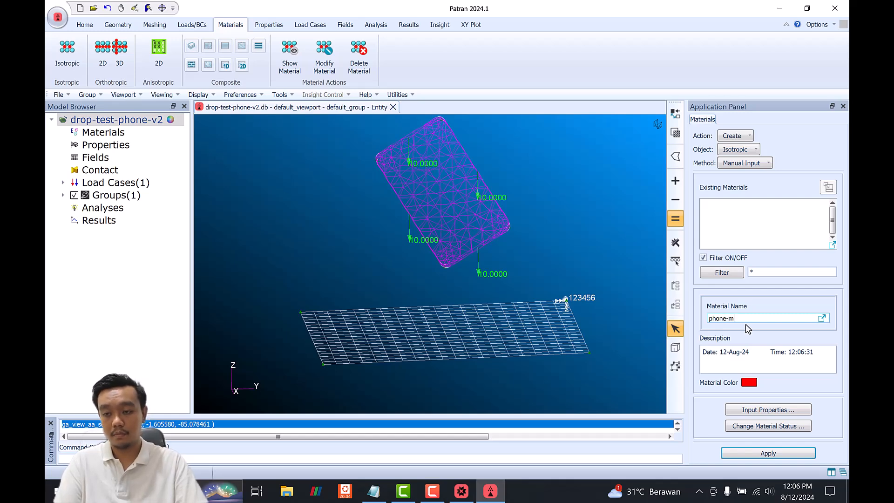
type("at")
Step: Set the constitutive model of phone-mat to ElasPlas (DMAT) in its input properties
left_click(764, 410)
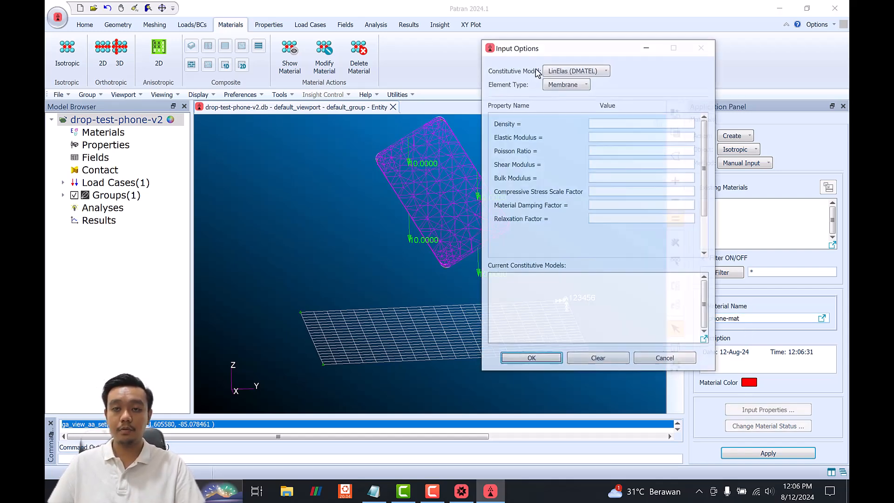
left_click(306, 70)
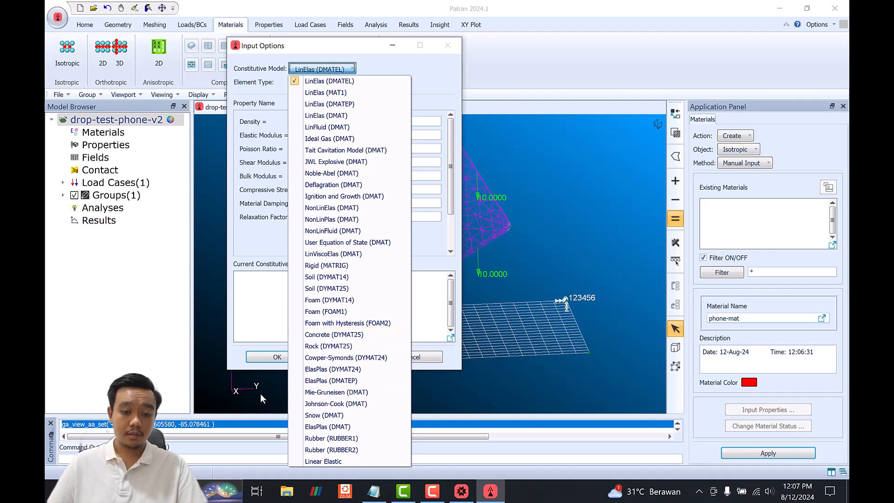
left_click(375, 492)
left_click_drag(233, 150, 244, 150)
left_click(373, 86)
left_click(321, 69)
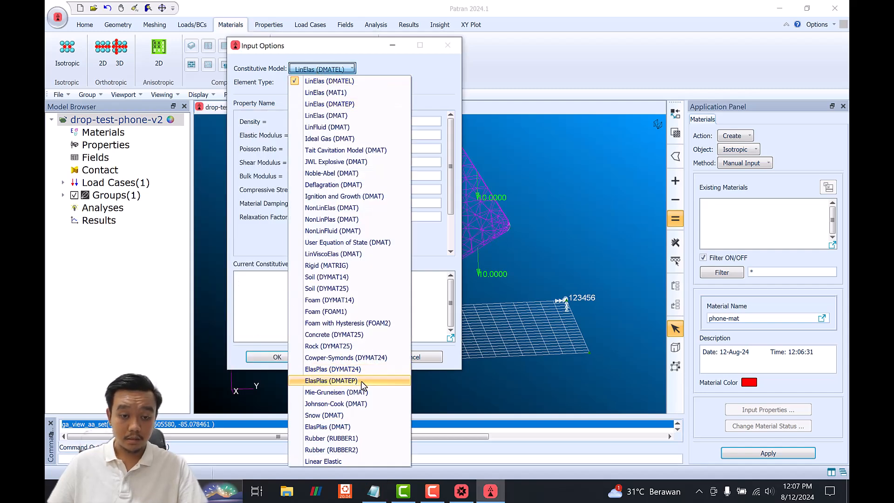
left_click(344, 427)
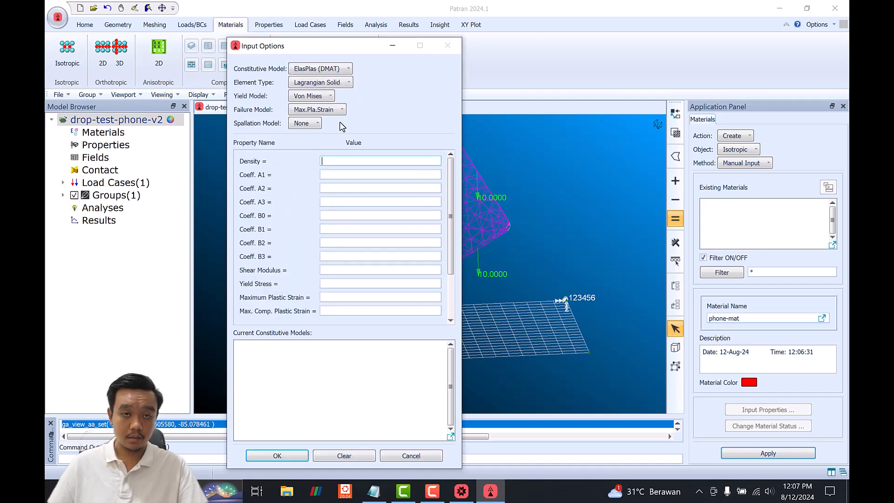
left_click_drag(317, 51, 297, 42)
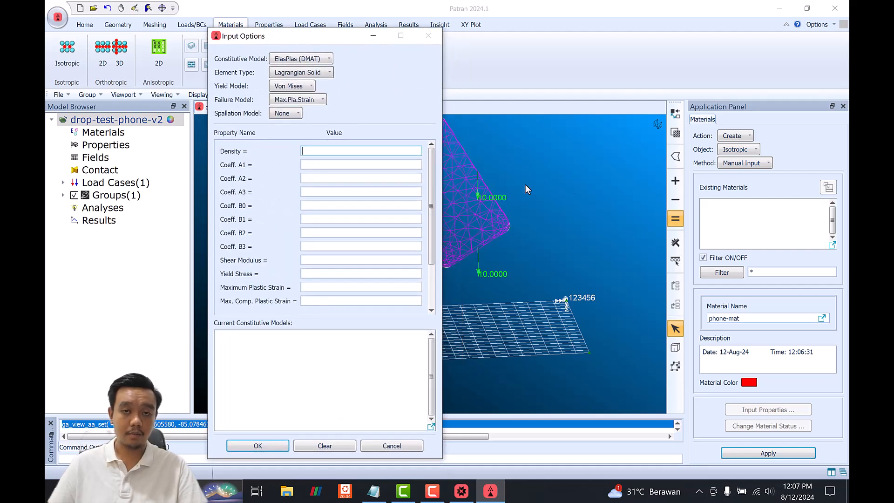
Step: Examine the element type and failure model options available for the elastoplastic phone material
left_click(300, 74)
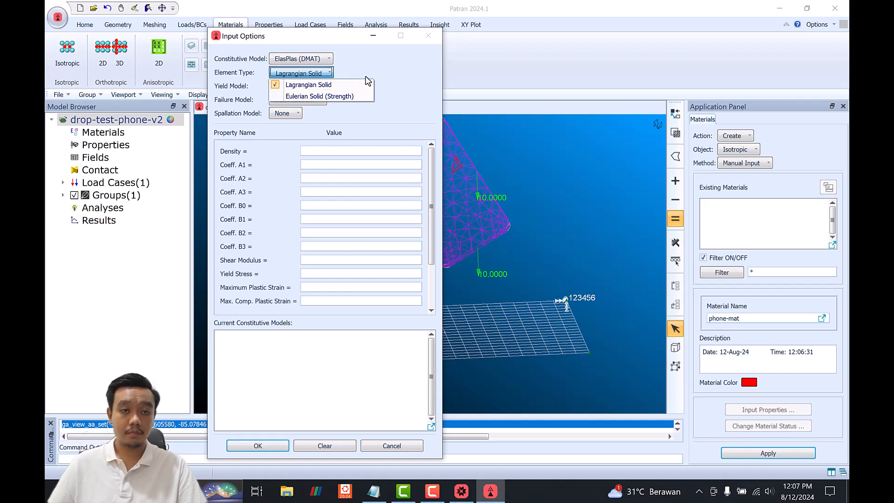
left_click(368, 81)
left_click(308, 74)
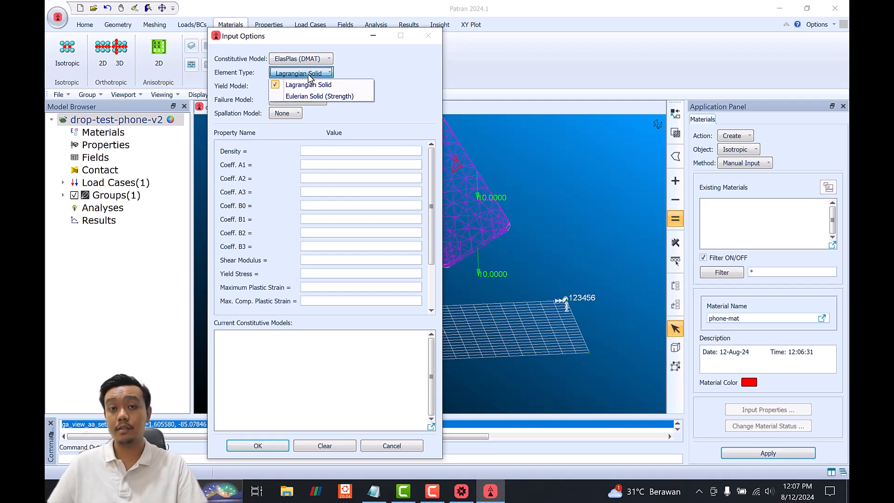
left_click(384, 58)
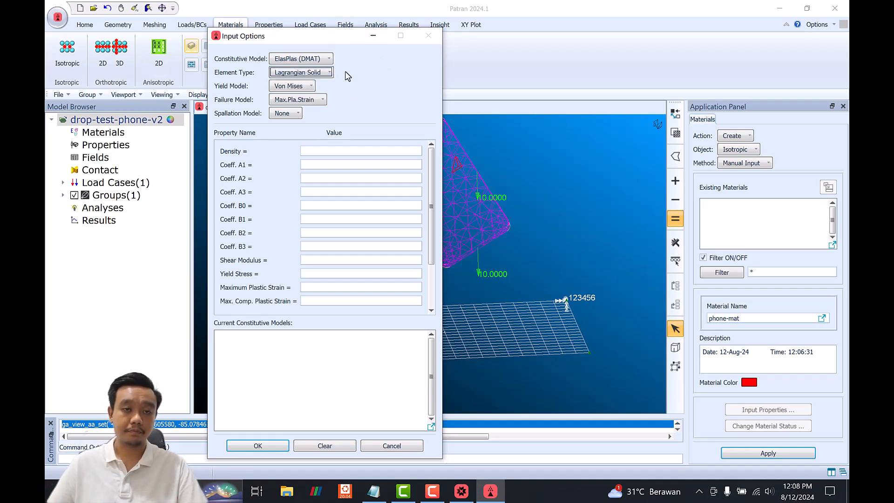
left_click(310, 100)
left_click(310, 101)
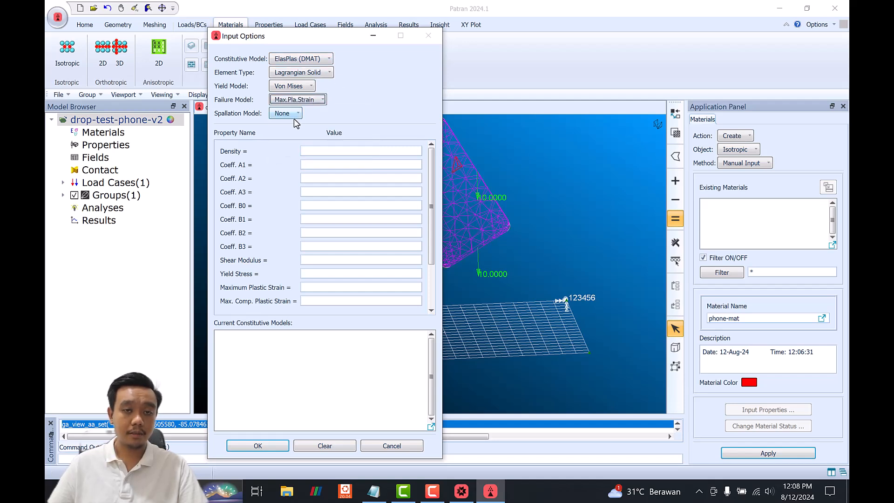
left_click(325, 151)
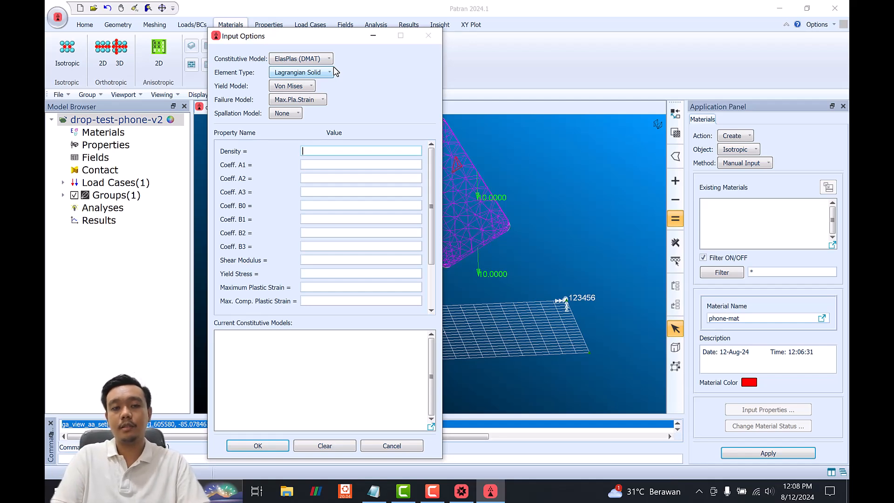
Step: Set phone-mat's density to 1000 and Coeff. A1 to 2e9, consulting the material values noted in Notepad
type("1000")
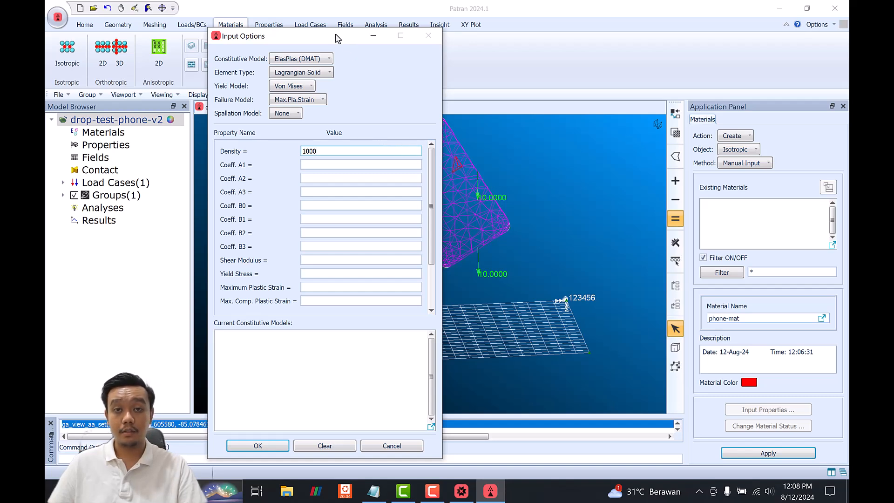
left_click_drag(346, 37, 328, 29)
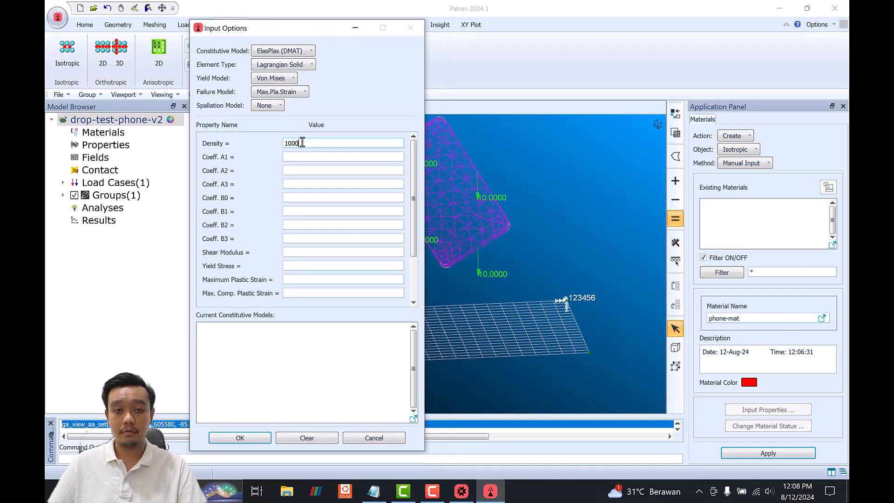
left_click(325, 157)
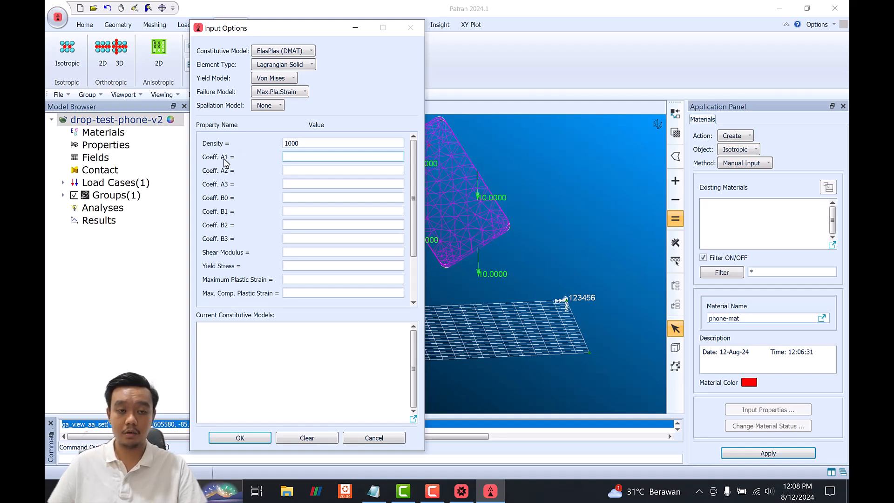
left_click(374, 491)
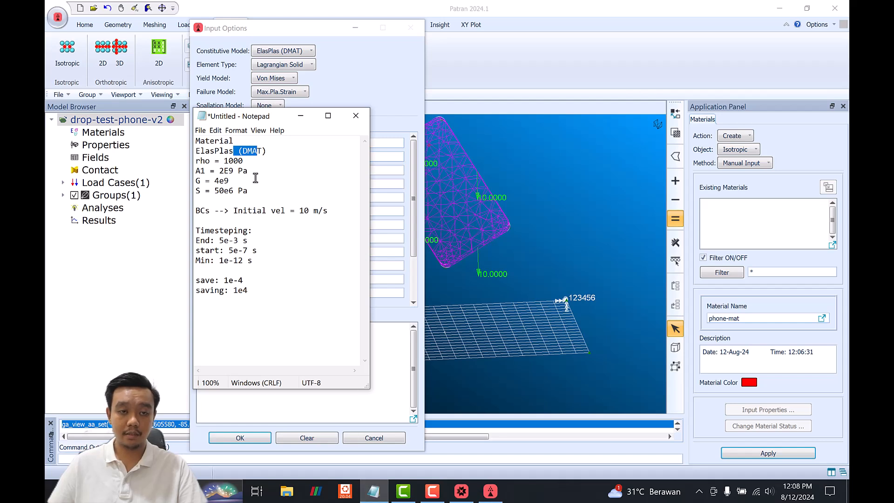
left_click(367, 158)
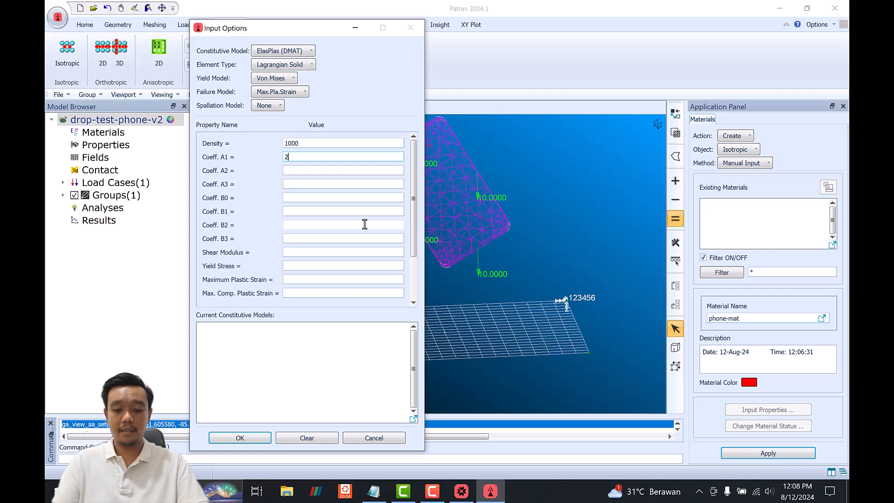
type("2e9")
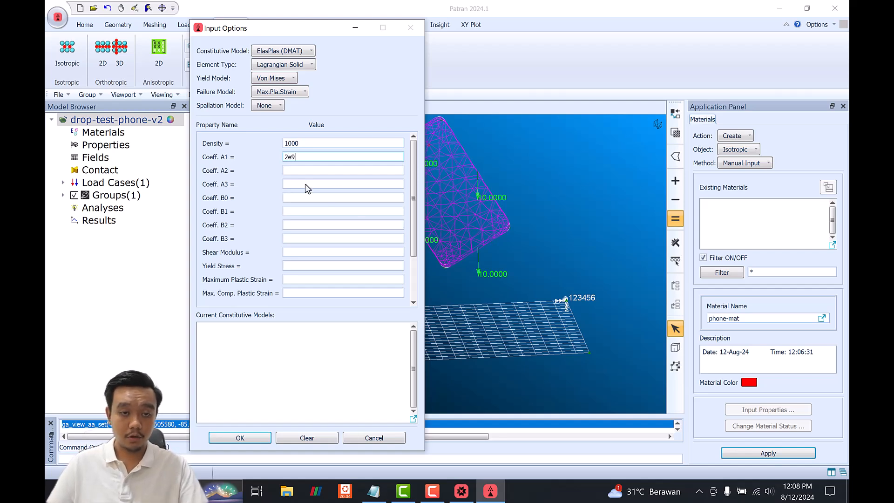
Step: Set phone-mat's shear modulus to 4e9 and yield stress to 50e6, checking the values in the Notepad notes
left_click(377, 492)
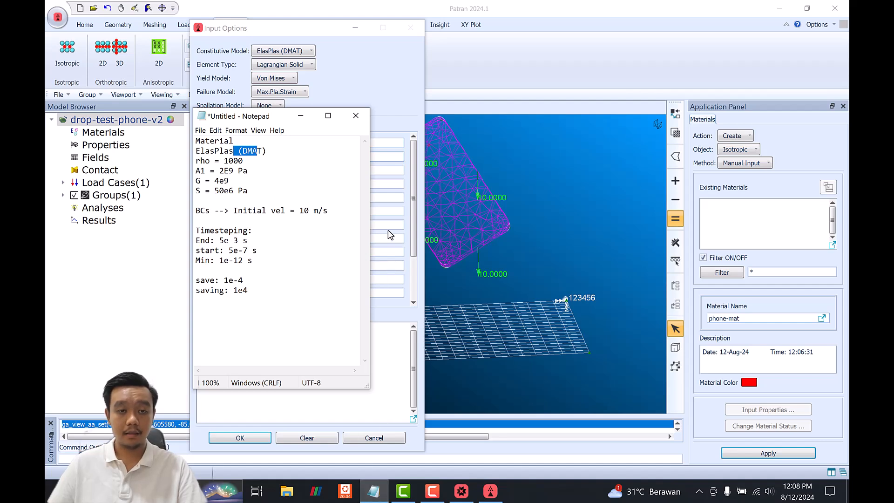
left_click(230, 181)
left_click(392, 185)
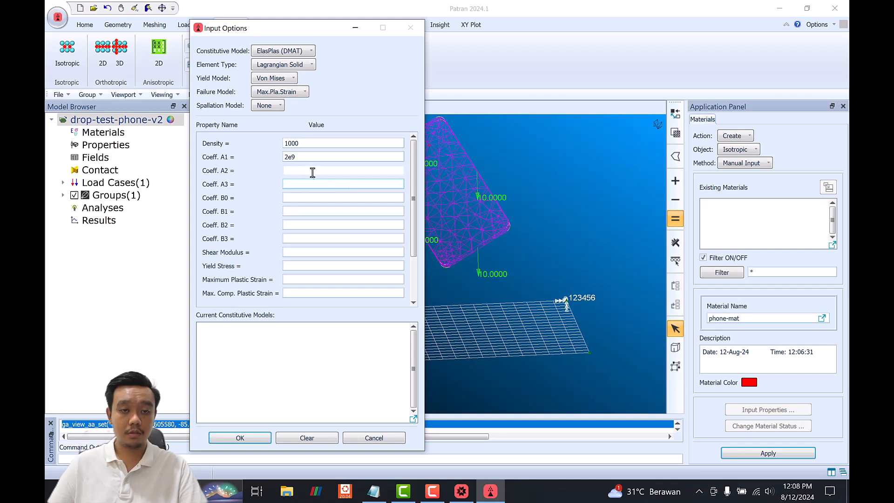
left_click(300, 252)
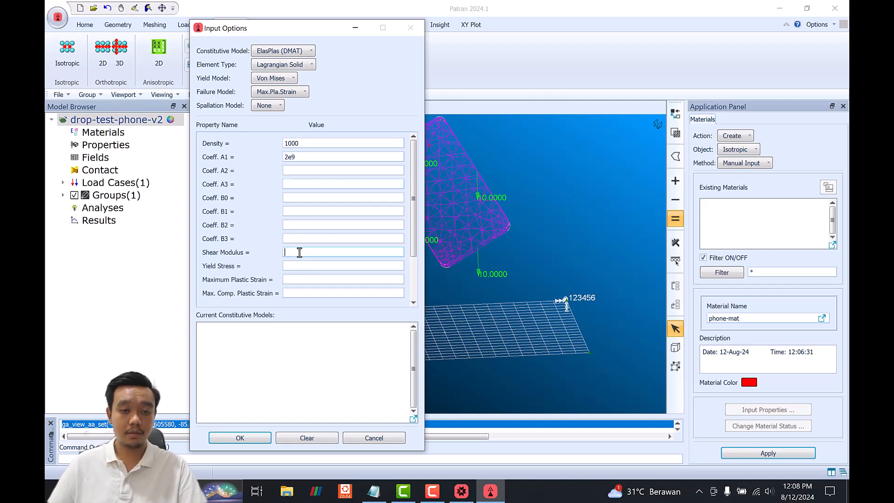
type("4e9")
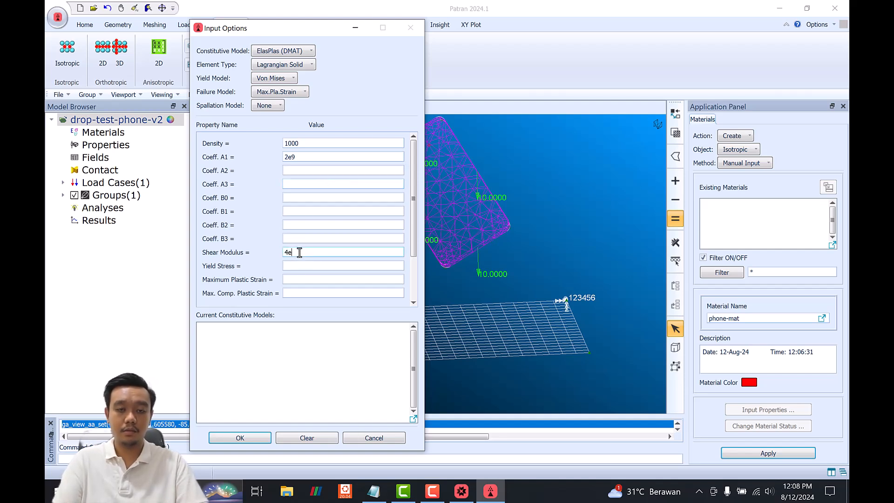
left_click(375, 492)
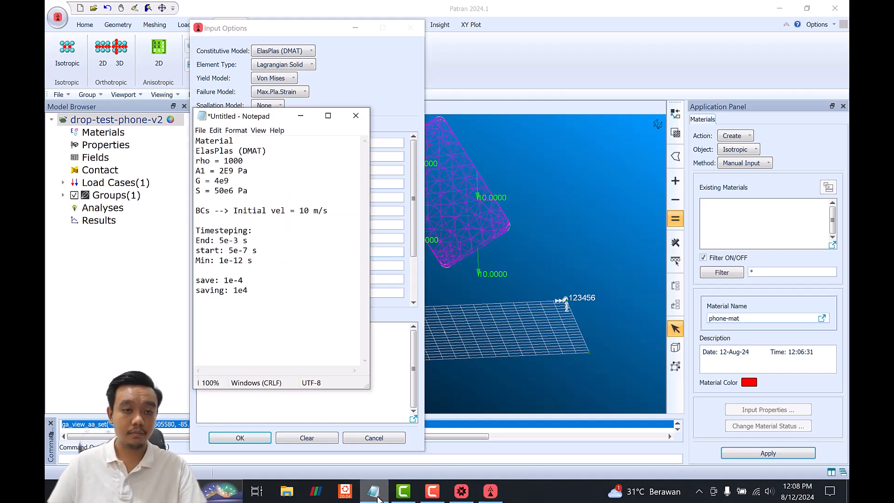
left_click(381, 248)
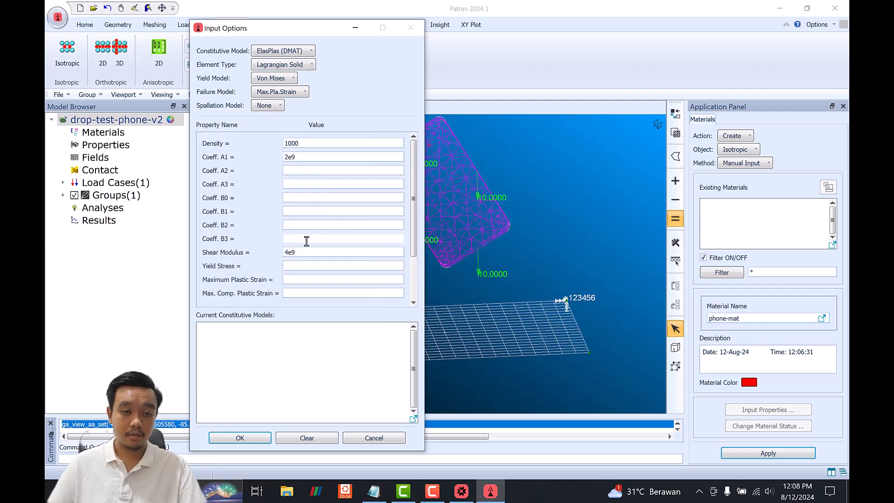
left_click(314, 266)
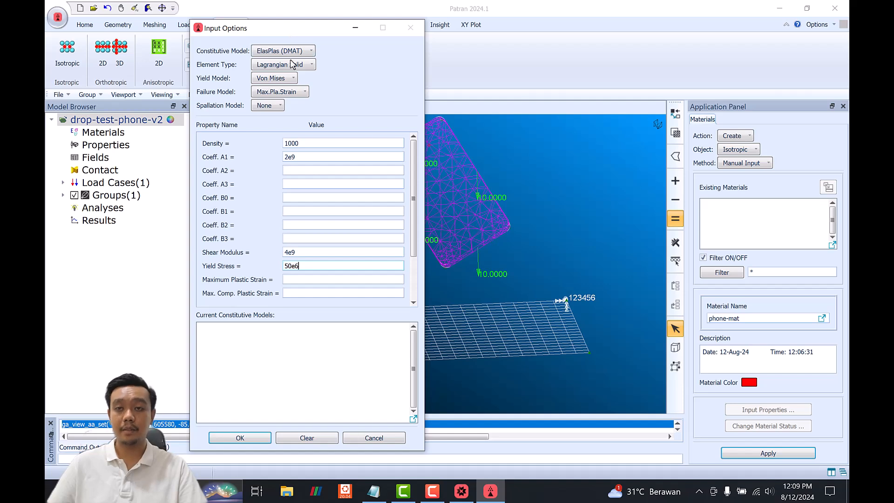
Step: Accept the elastoplastic input properties and create the phone-mat material
mouse_move(415, 181)
left_mouse_down()
mouse_move(414, 238)
mouse_move(414, 182)
left_mouse_up()
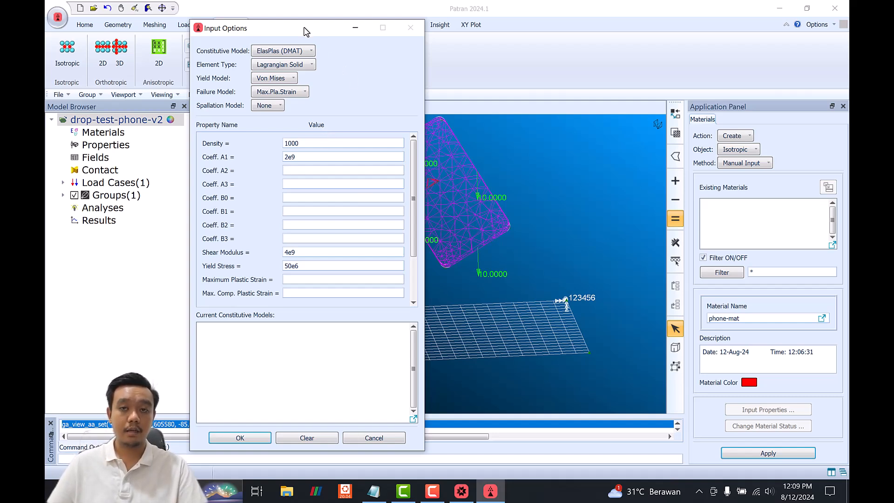
left_click_drag(307, 32, 315, 39)
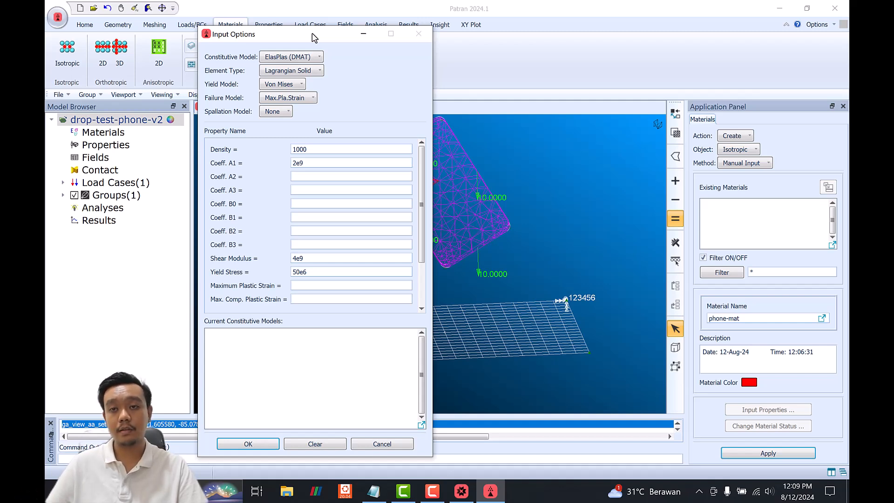
left_click_drag(312, 33, 313, 32)
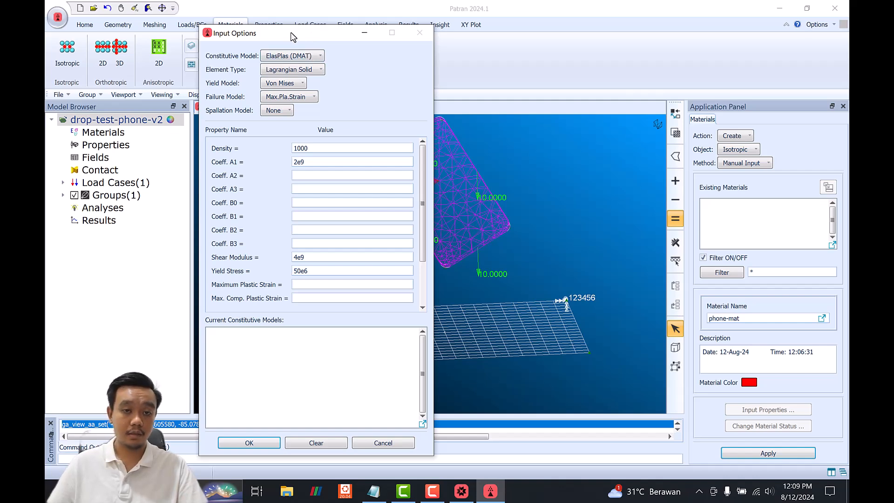
left_click_drag(291, 36, 300, 36)
double_click(342, 148)
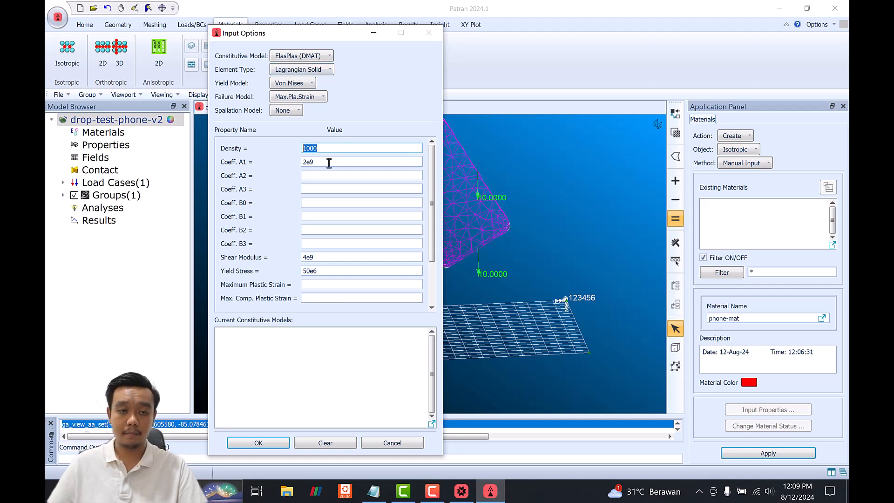
left_click(259, 443)
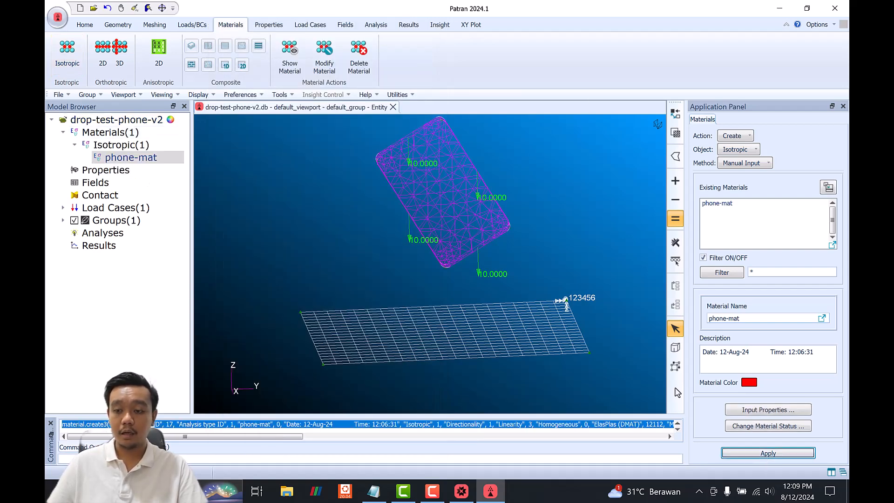
Step: Start a second isotropic material named rigid and set its constitutive model to Rigid (MATRIG)
double_click(716, 318)
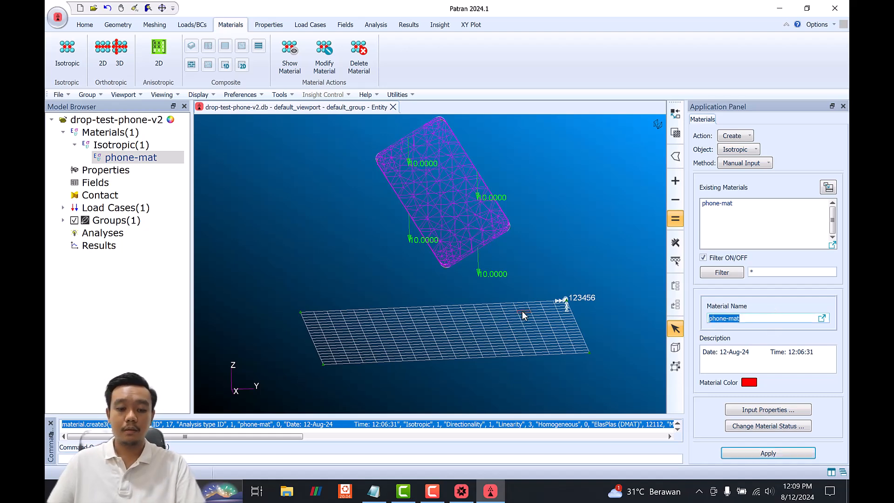
type("rigid")
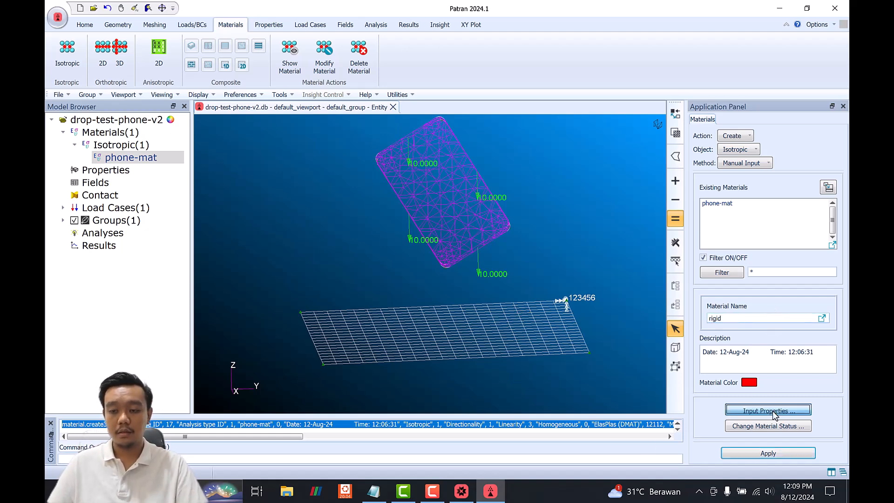
left_click(774, 412)
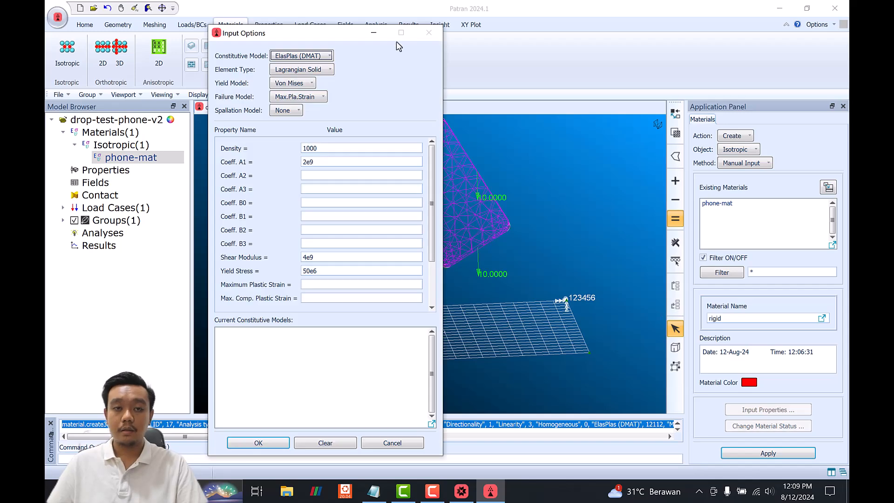
left_click(311, 57)
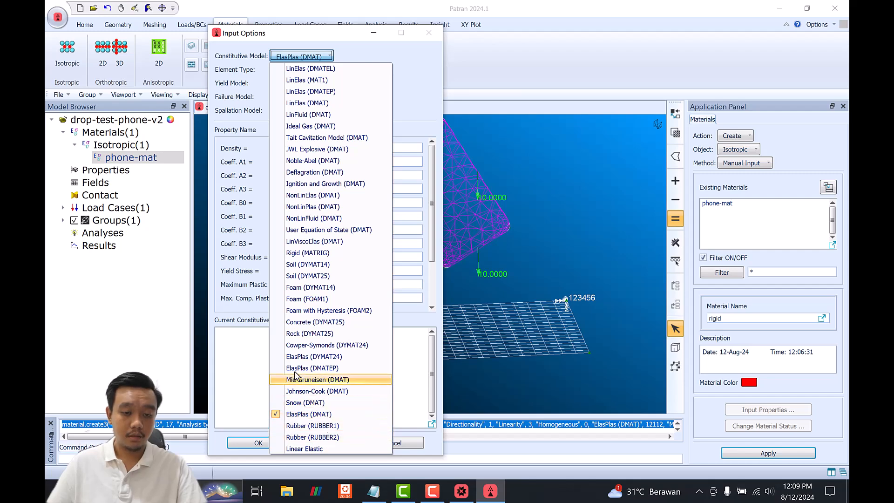
left_click(322, 253)
Step: Clear the rigid material's density, set its mass to 100, and create the material
left_click_drag(300, 127, 231, 126)
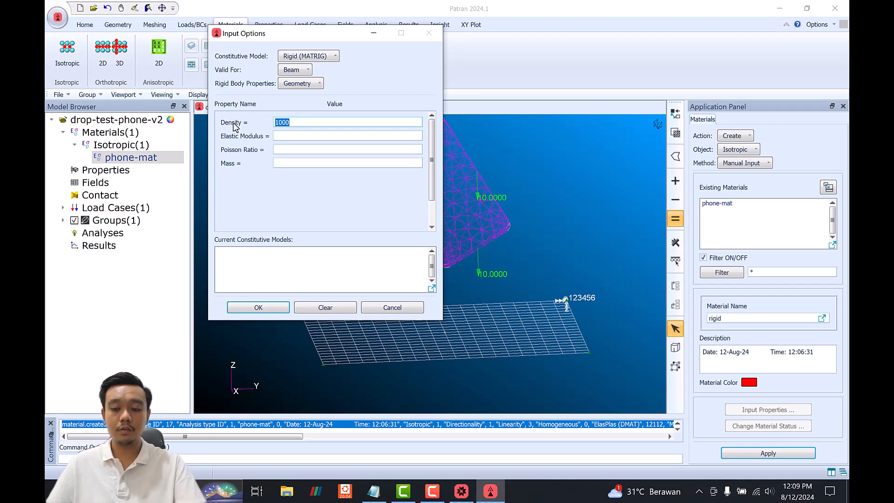
key("BackSpace")
left_click(287, 163)
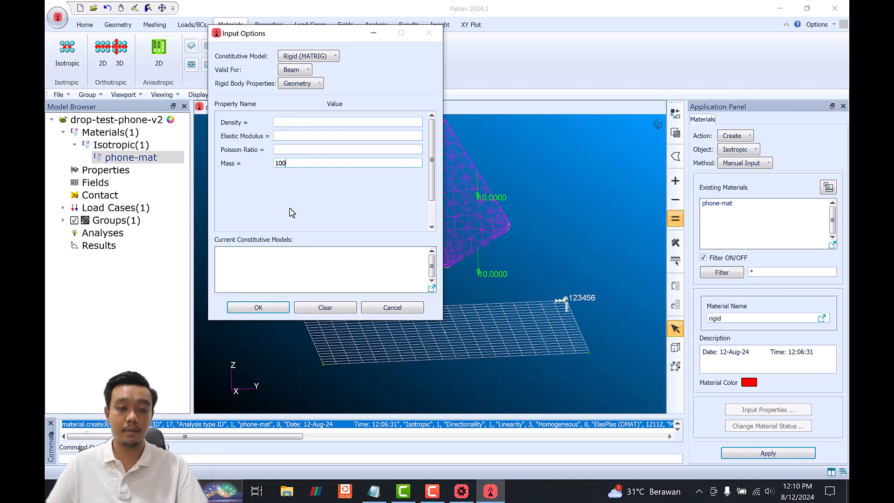
left_click_drag(335, 31, 333, 34)
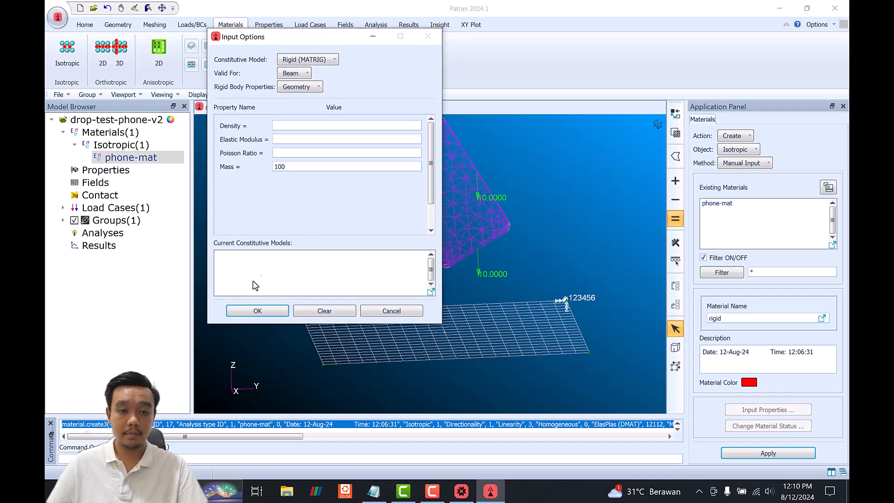
left_click(258, 311)
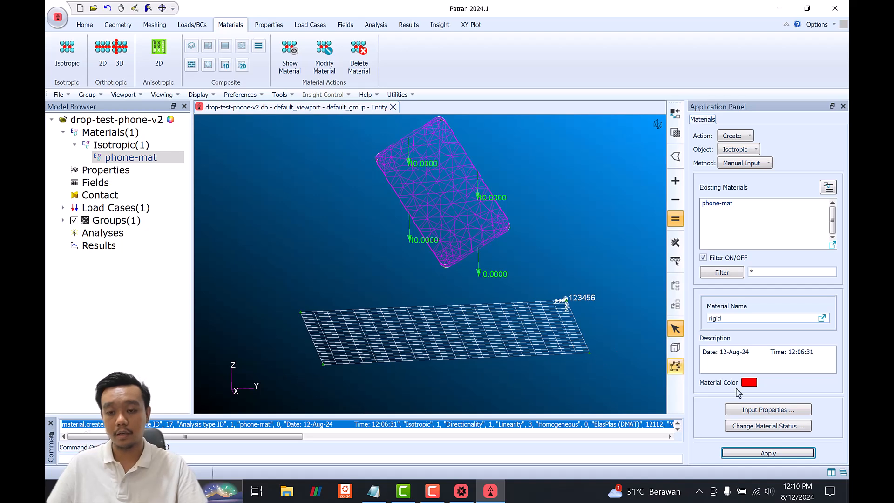
left_click(763, 454)
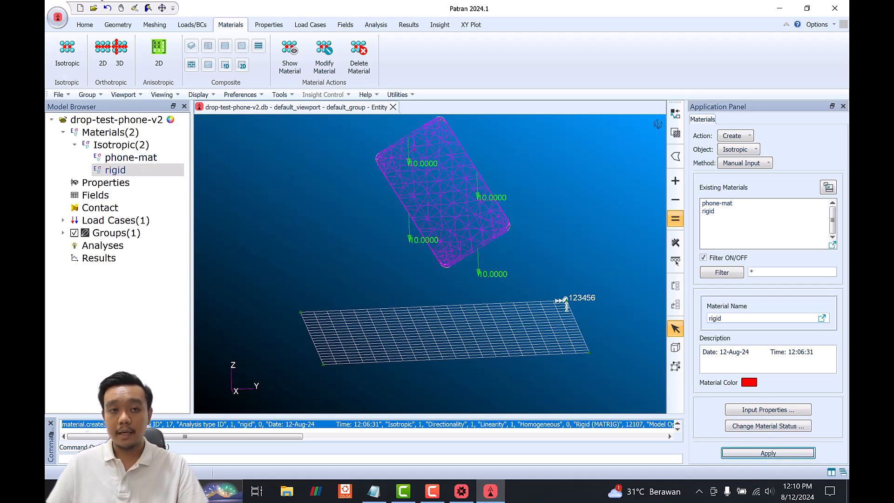
Step: Start a 3D Lagrangian Solid element property set and name it phone
left_click(269, 25)
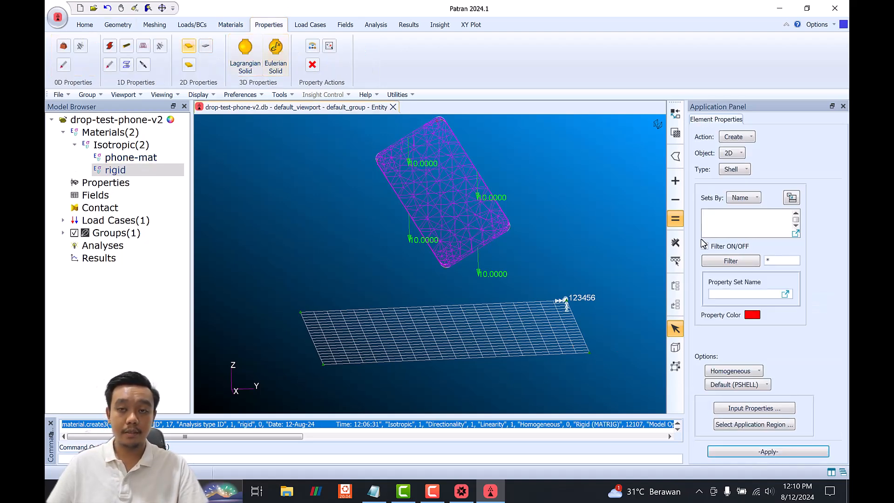
left_click(245, 52)
left_click(765, 358)
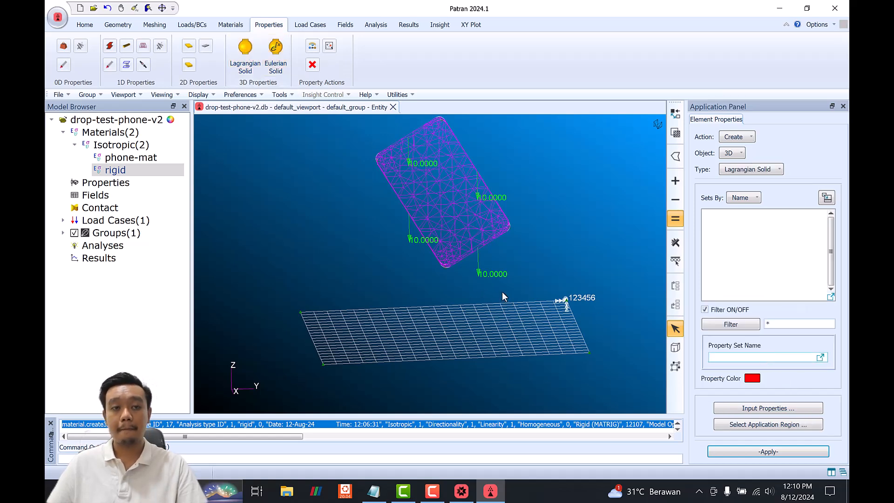
type("phone")
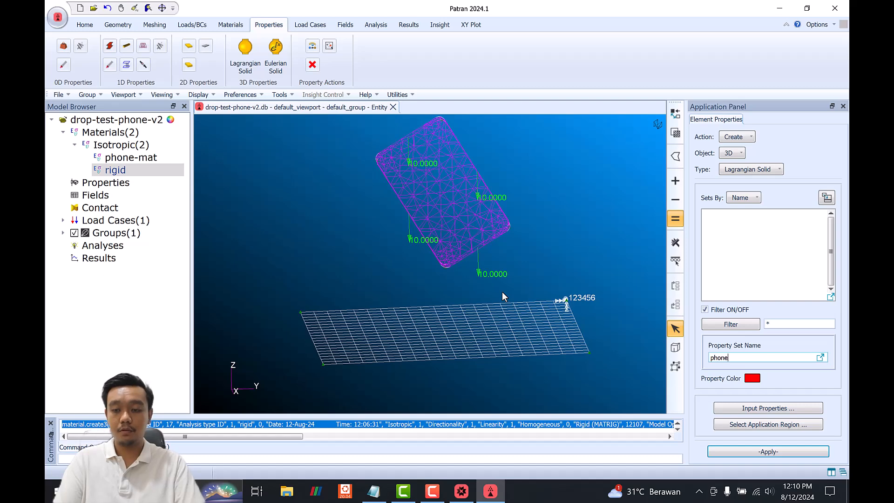
Step: Assign the phone-mat material in the input properties of the phone property set
scroll(503, 292, "up", 5)
scroll(530, 351, "down", 7)
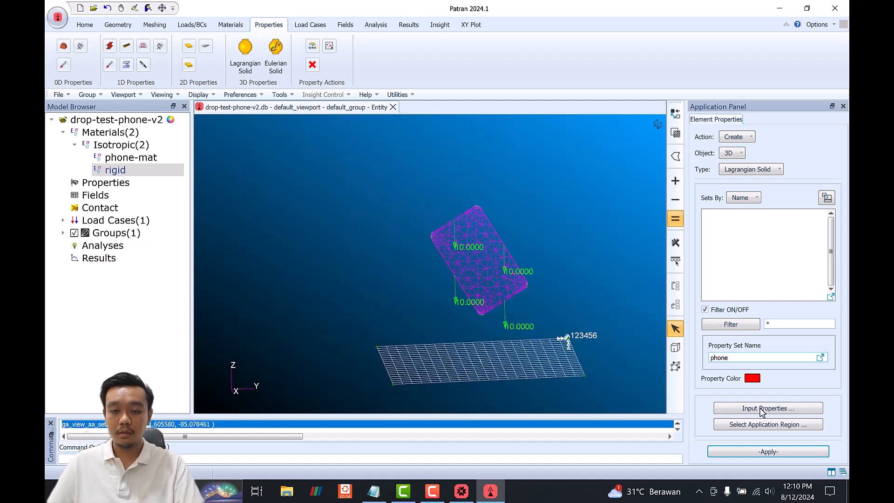
left_click(788, 409)
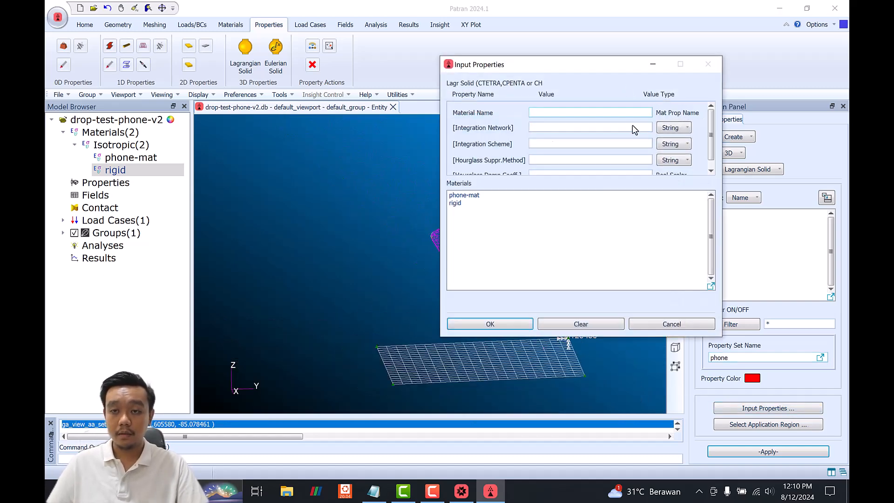
left_click(466, 195)
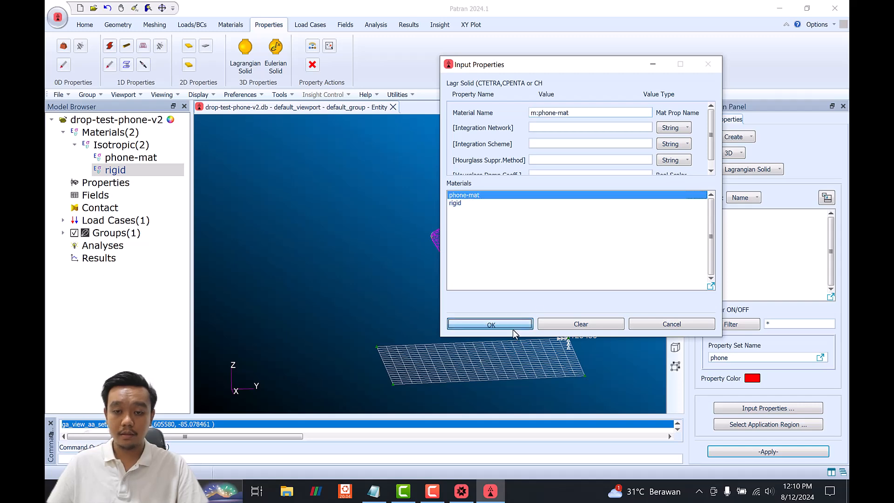
left_click(513, 329)
Step: Assign the phone solid as the application region of the phone property set and create the set
left_click(740, 425)
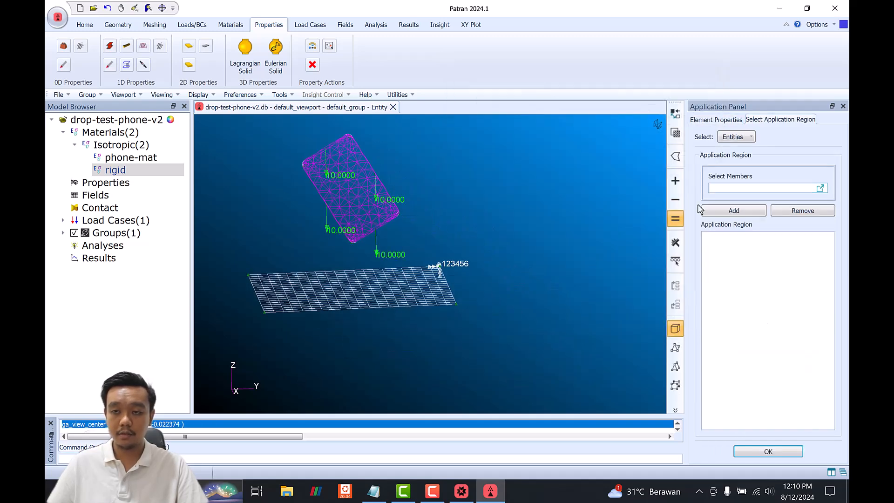
left_click(736, 142)
left_click(812, 156)
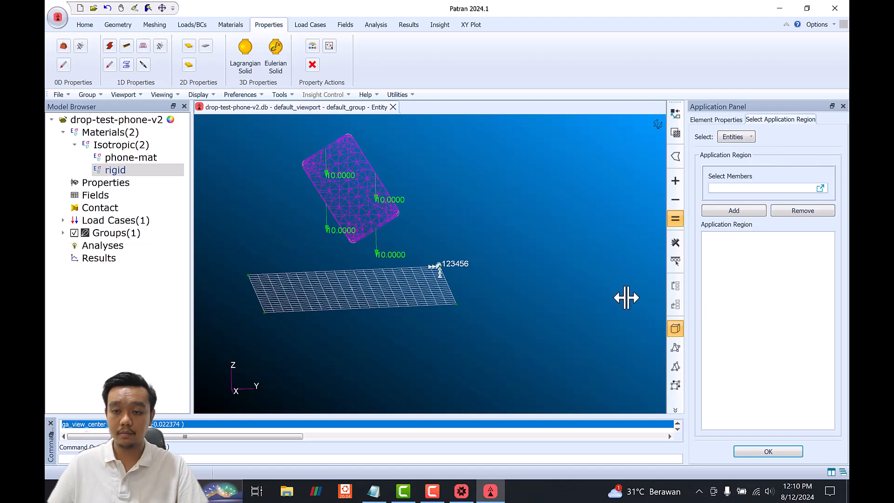
left_click(369, 190)
left_click(740, 212)
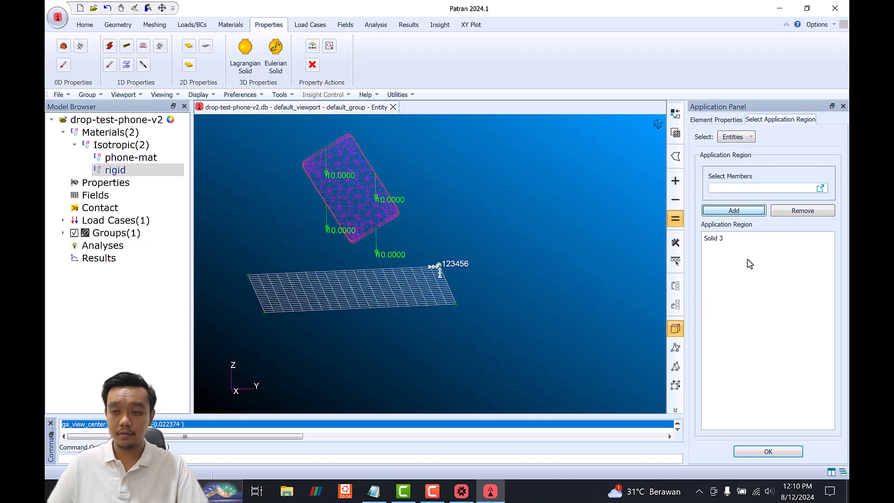
left_click(765, 452)
left_click(748, 450)
middle_click_drag(499, 238, 511, 240, "shift")
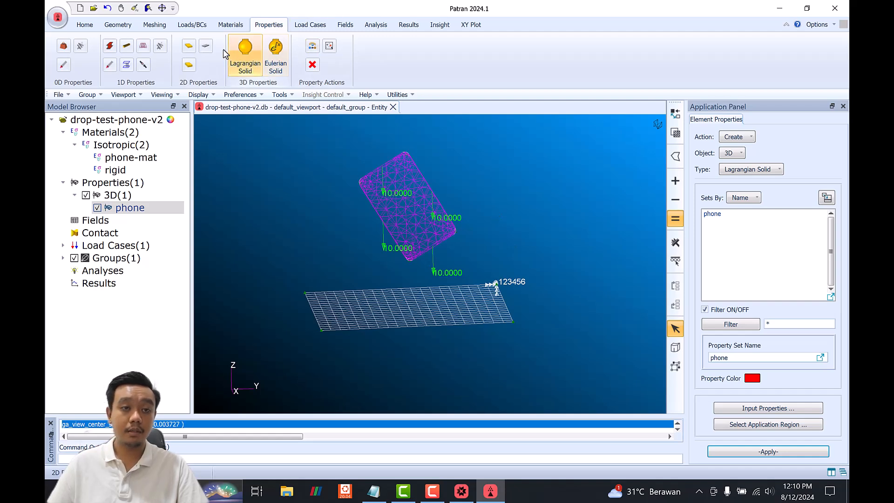
Step: Start a 2D Shell element property set and name it ground
left_click(190, 47)
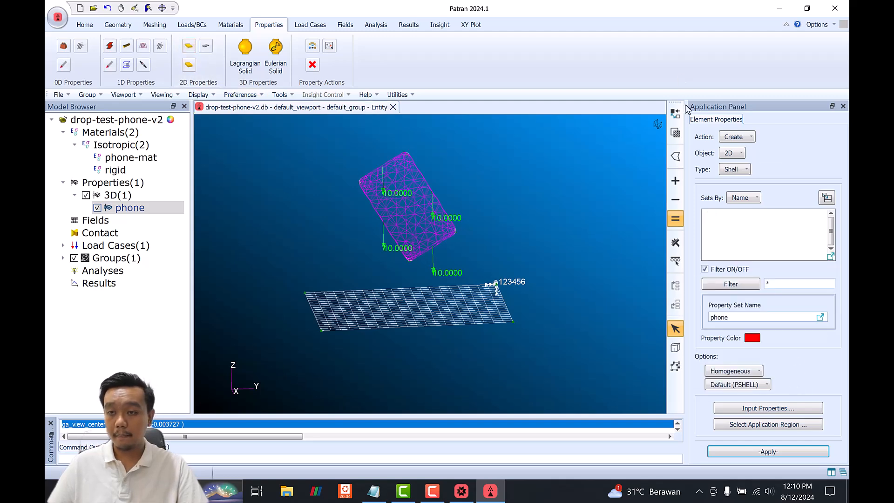
double_click(742, 317)
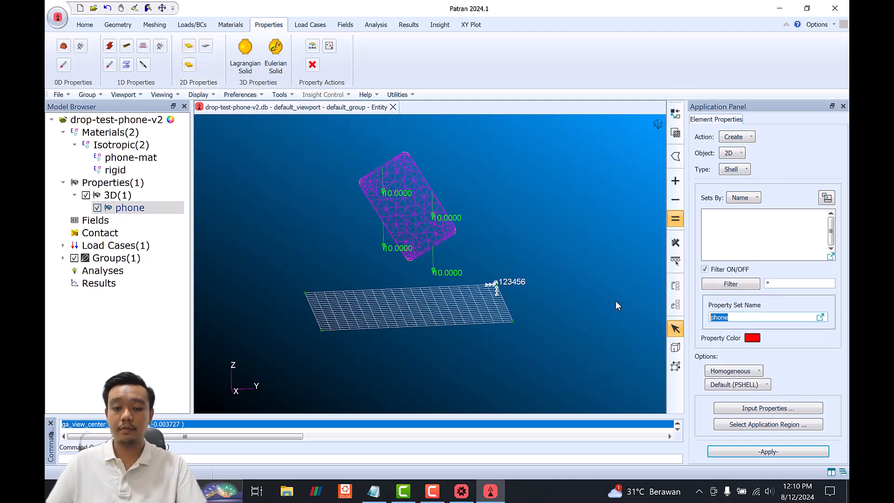
type("ground")
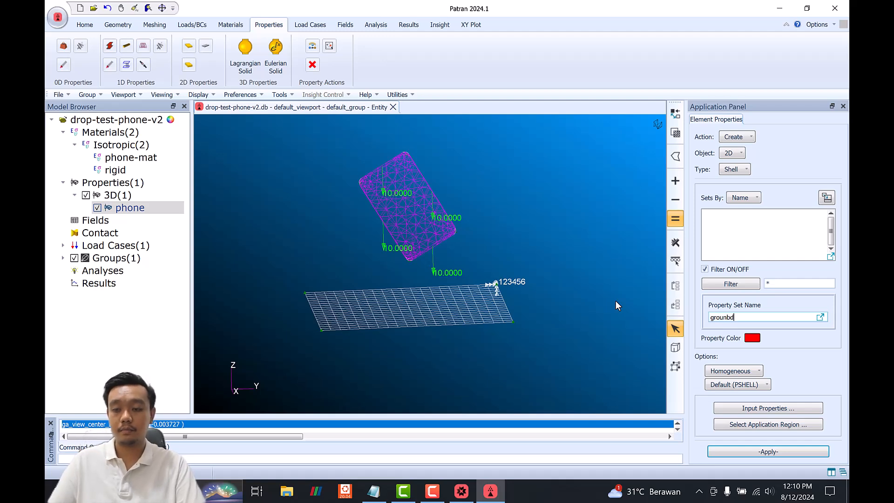
Step: Give the ground property set the rigid material and a thickness of 0.01, and create the set
left_click(764, 409)
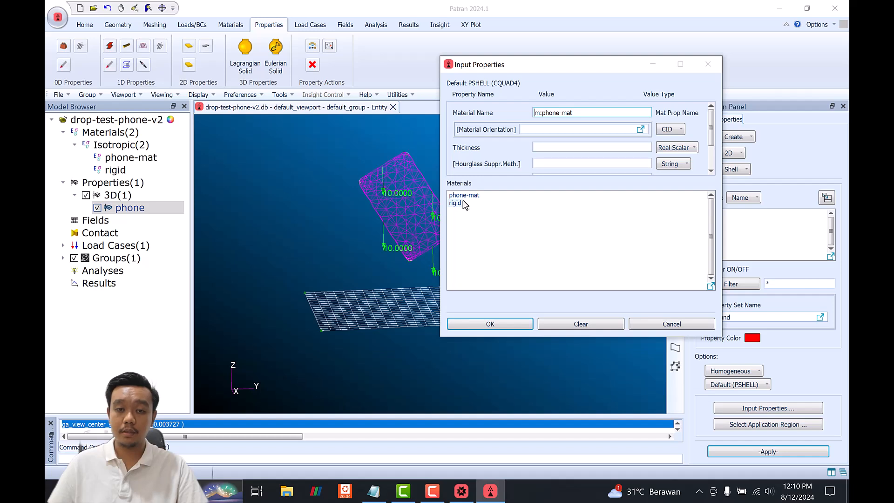
left_click(460, 205)
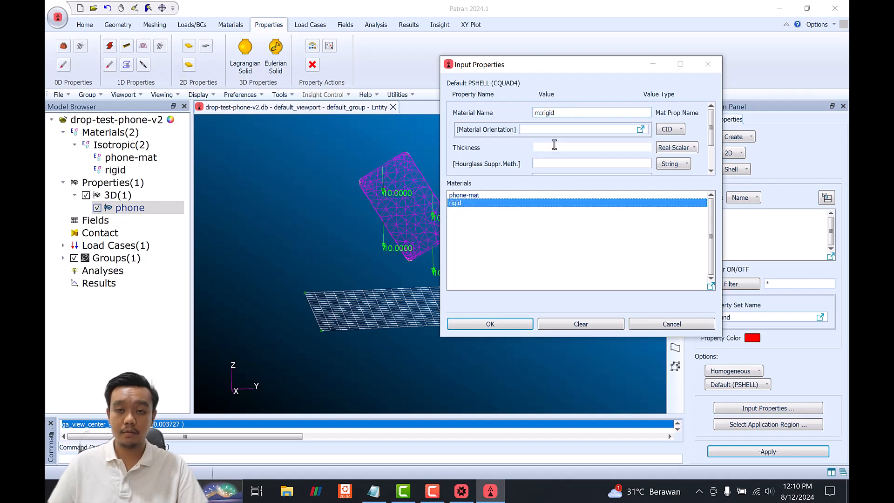
left_click(552, 147)
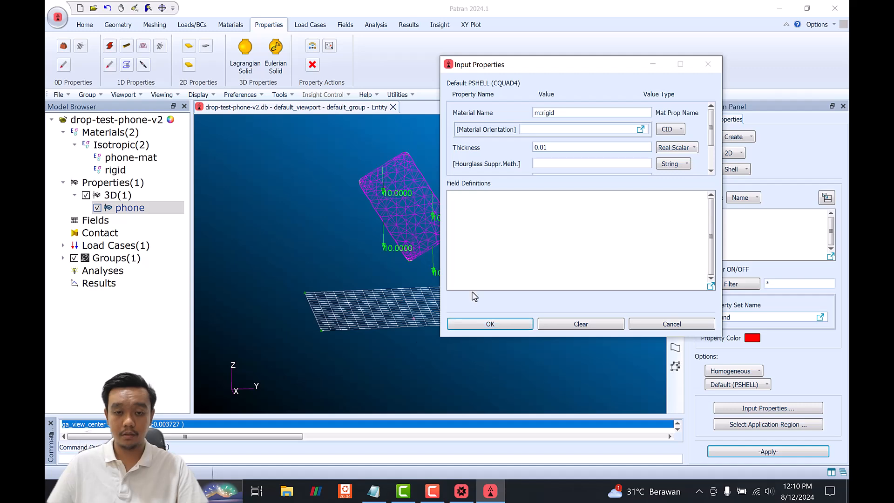
left_click(490, 325)
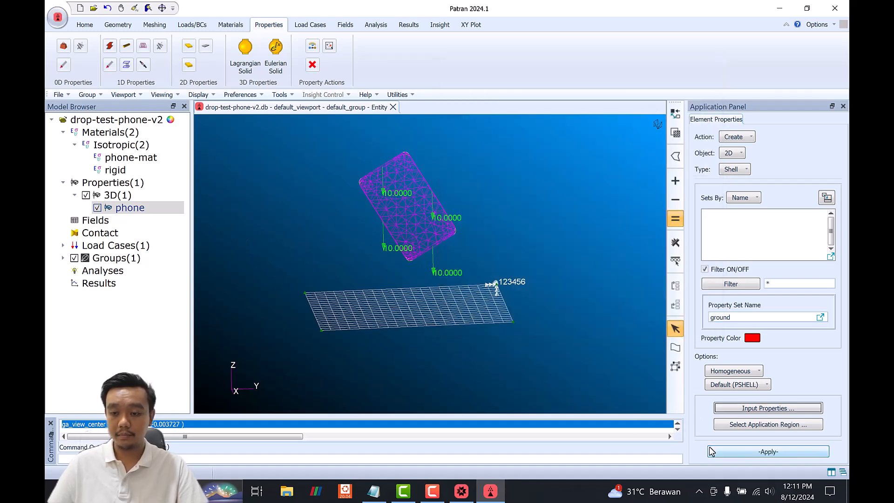
left_click(751, 451)
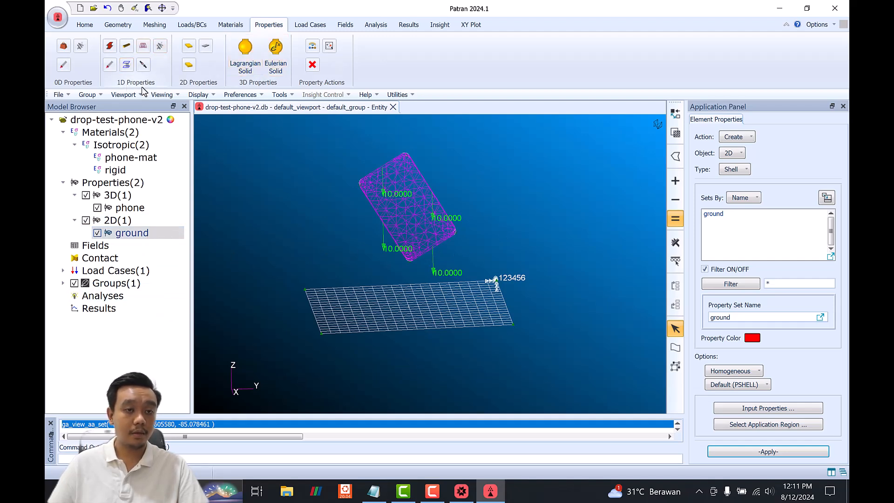
Step: Create a single group named phone-group from the phone property set
left_click(83, 96)
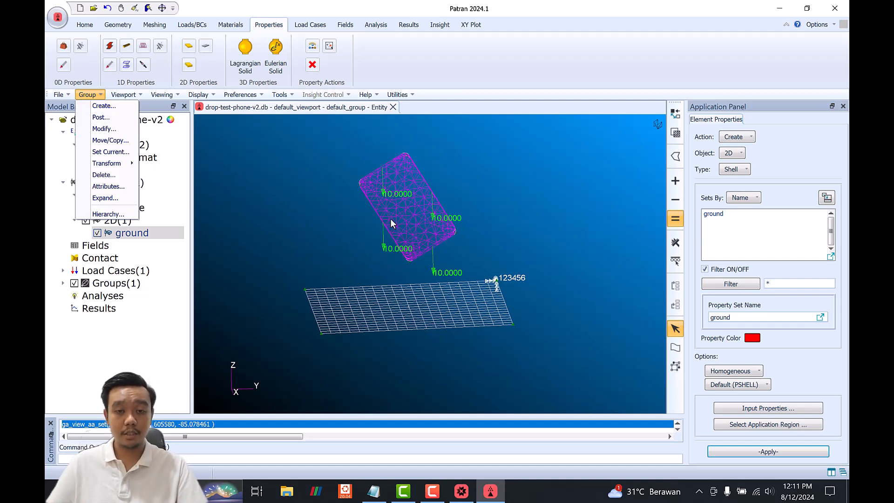
left_click(111, 107)
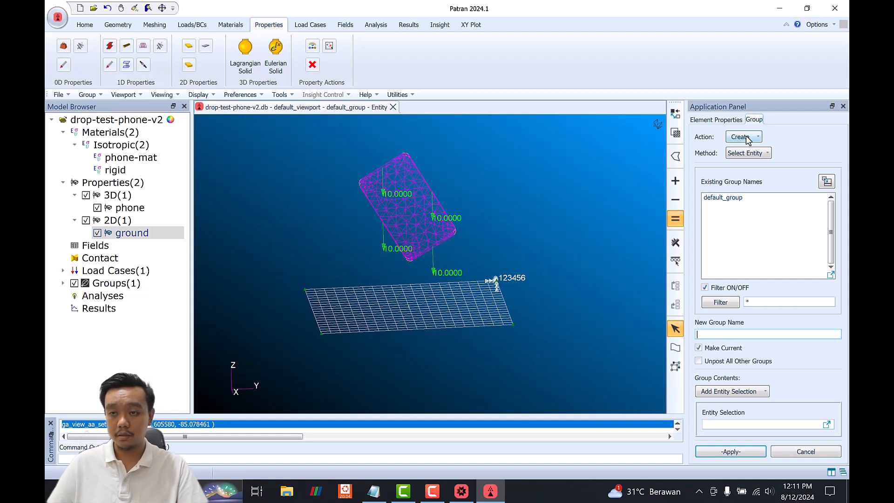
left_click(755, 153)
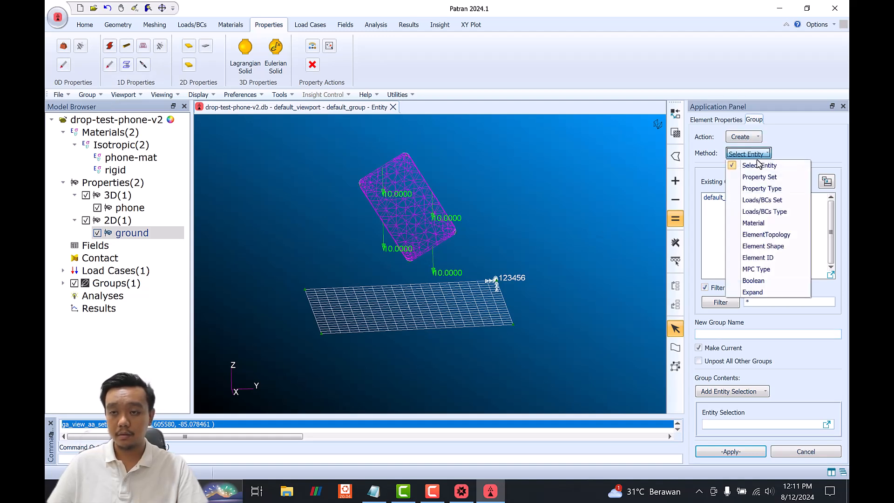
left_click(774, 179)
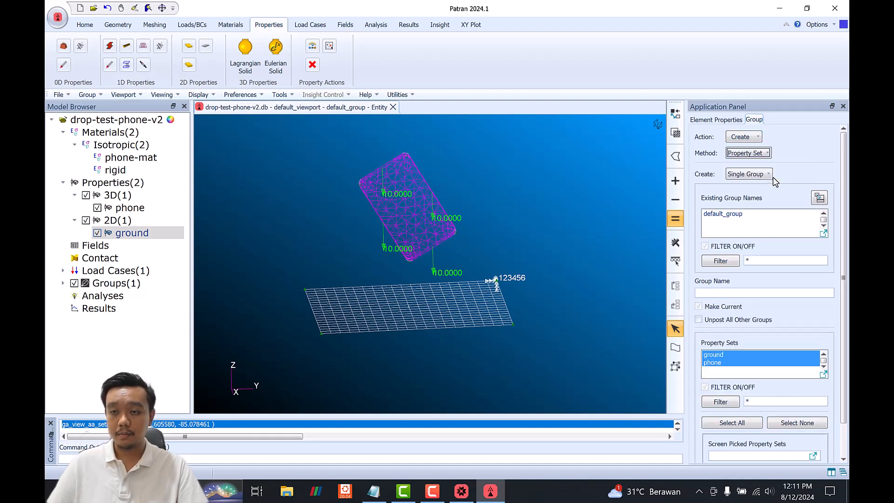
left_click(725, 365)
scroll(826, 337, "down", 2)
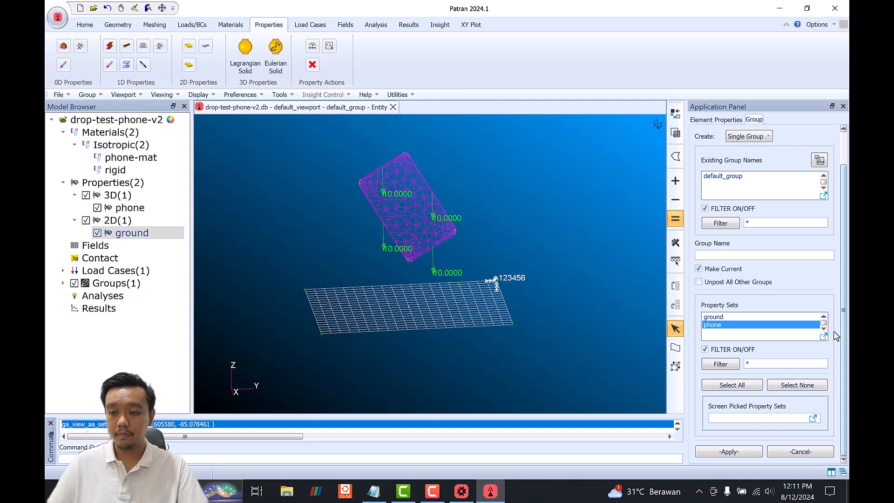
left_click(754, 253)
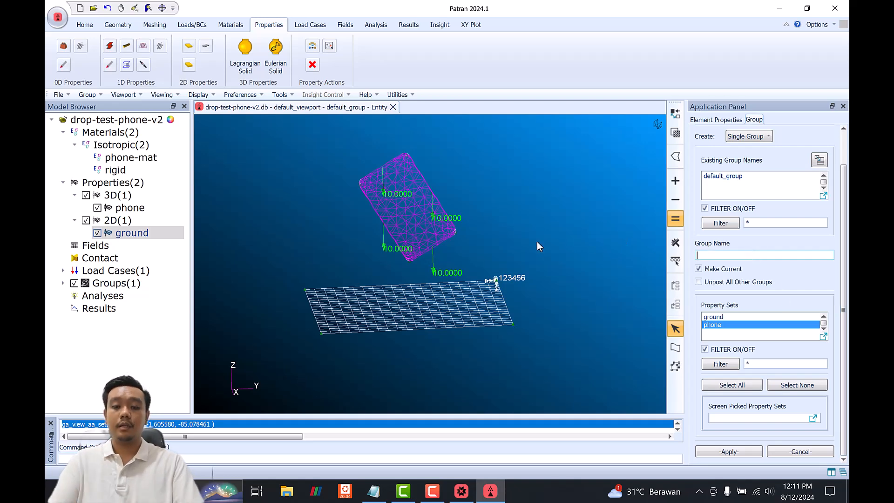
type("phone-group")
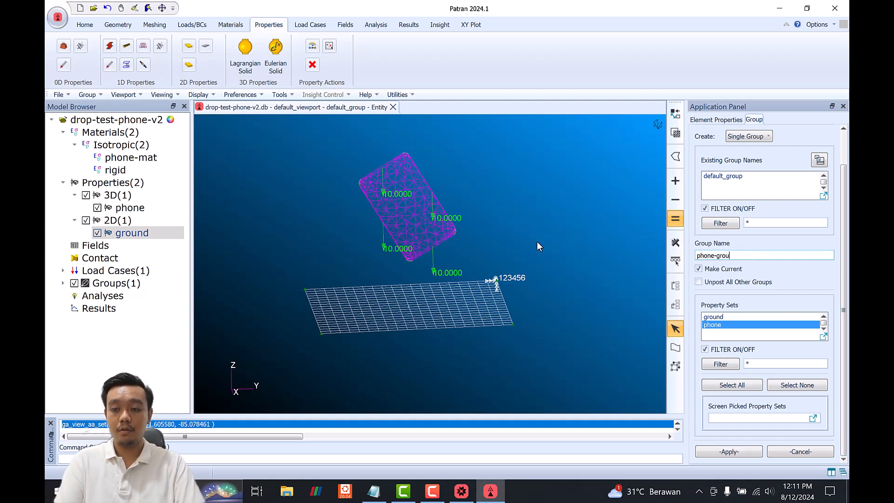
left_click(734, 453)
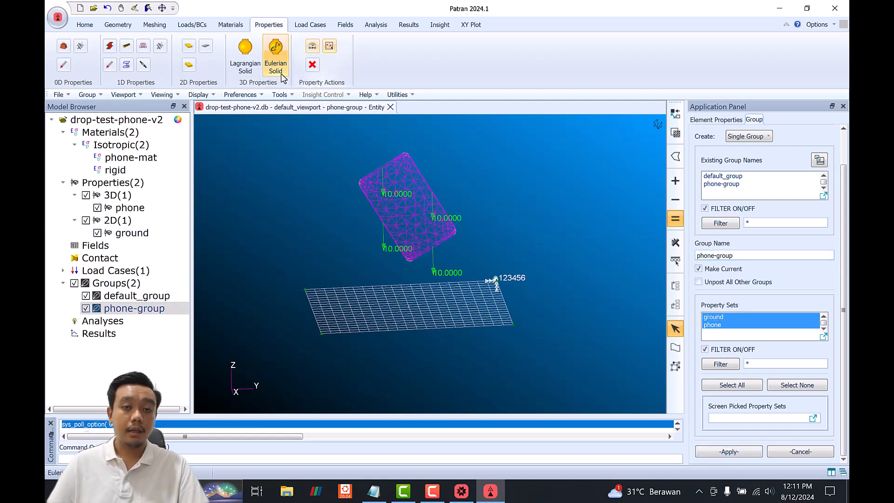
Step: Set up a full-run analysis of the entire model and open its execution control parameters
left_click(376, 25)
left_click(64, 51)
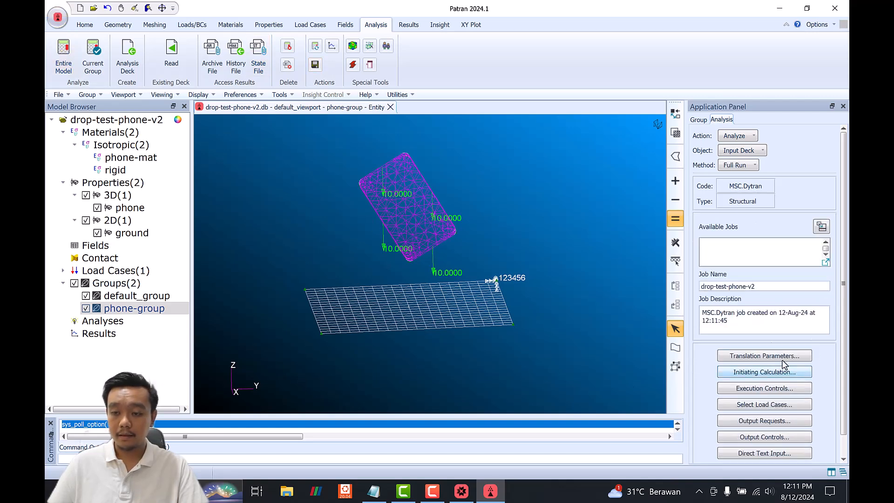
scroll(802, 375, "down", 2)
left_click(764, 365)
left_click_drag(537, 56, 338, 61)
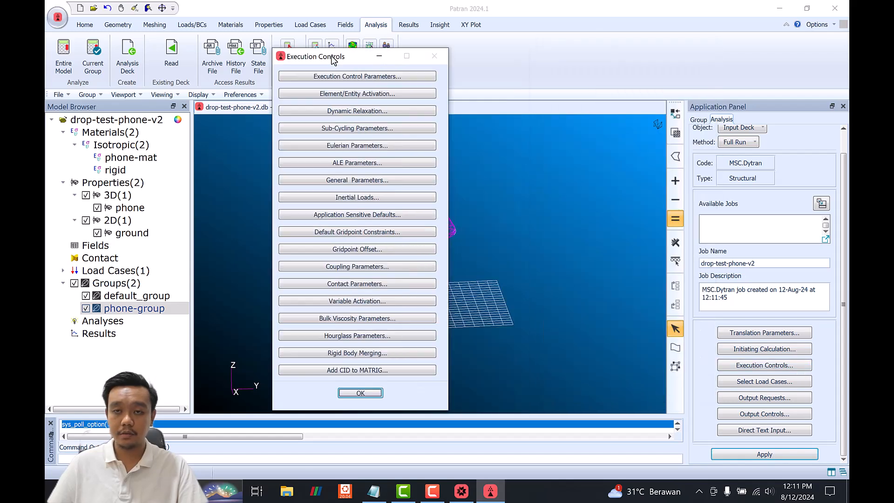
left_click(342, 76)
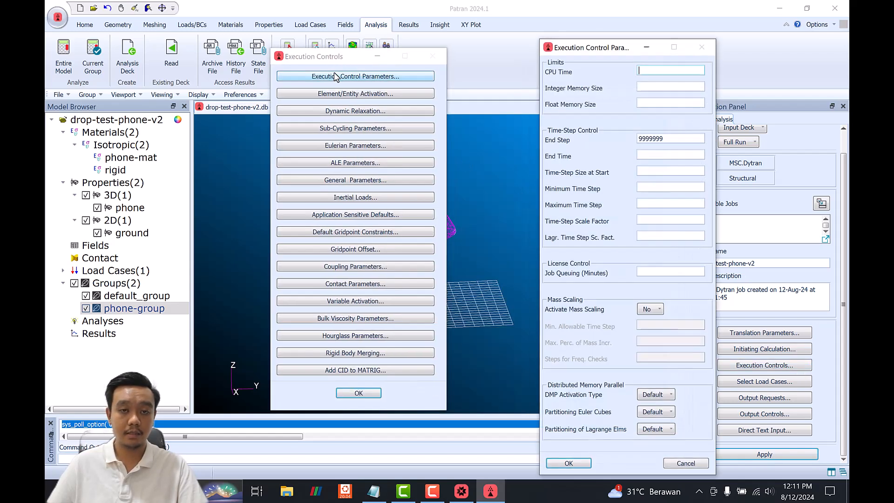
left_click_drag(591, 50, 299, 40)
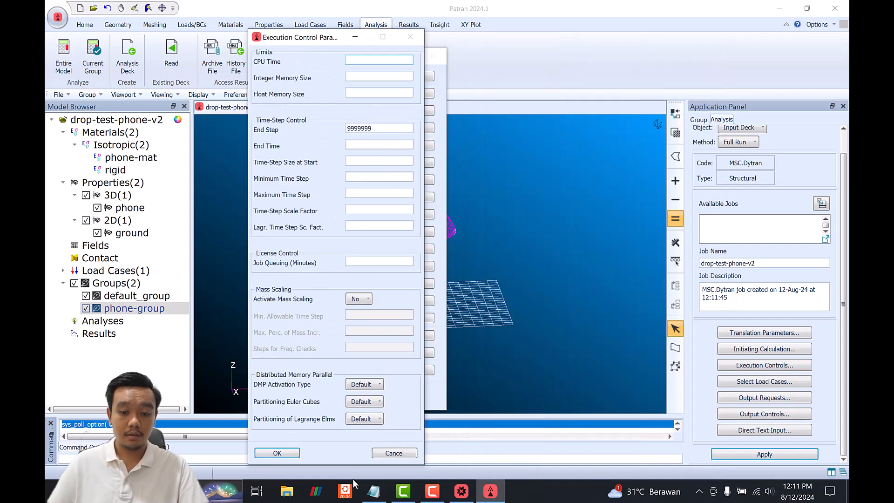
Step: Check the time-stepping values in the Notepad notes and set the analysis end time to 5e-3
left_click(374, 492)
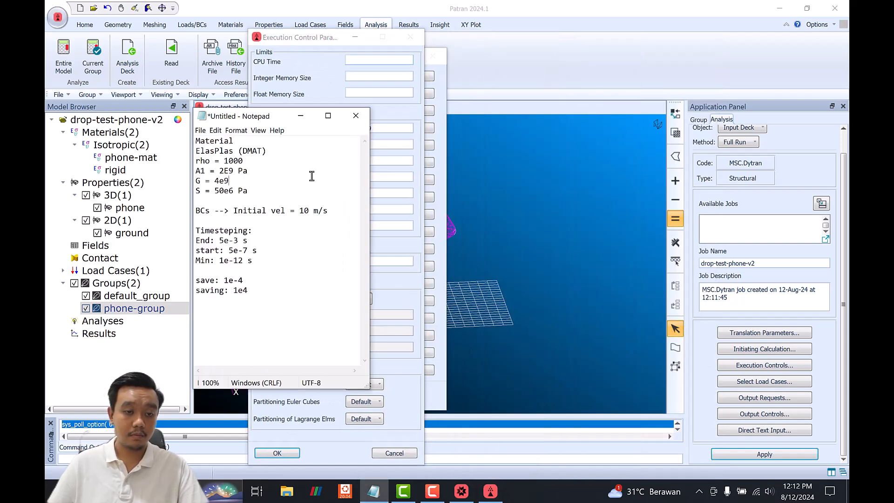
left_click(392, 143)
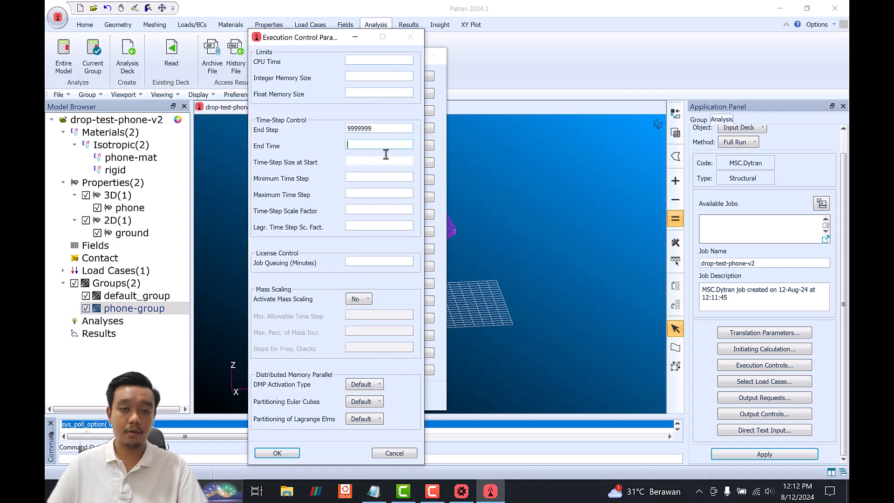
type("5e-3")
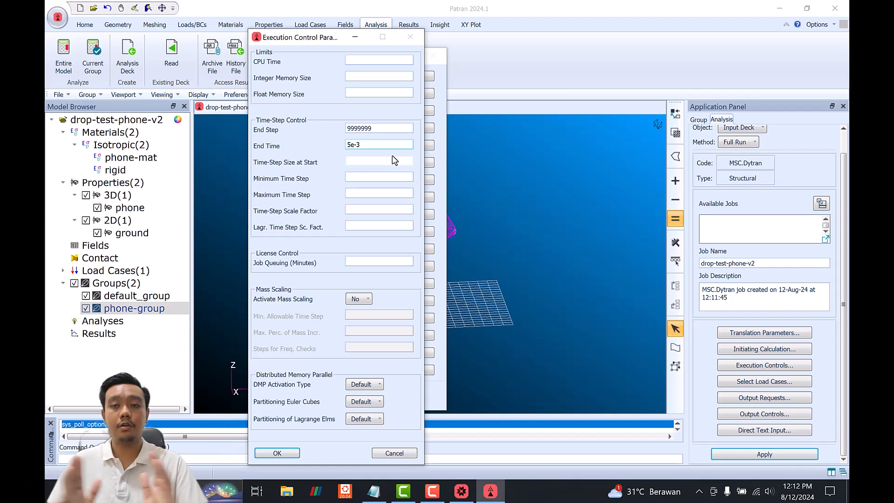
Step: Consult the Notepad notes again and set the time-step size at start to 5e-7
left_click_drag(320, 42, 292, 35)
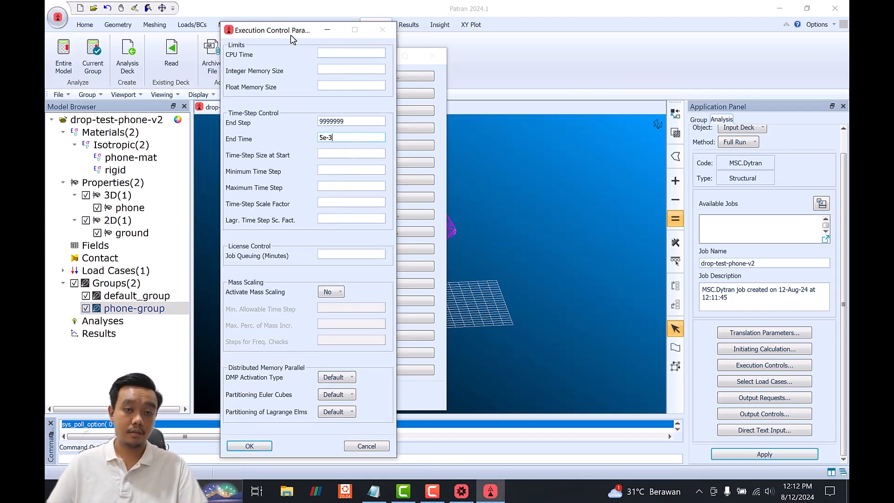
left_click_drag(335, 121, 256, 118)
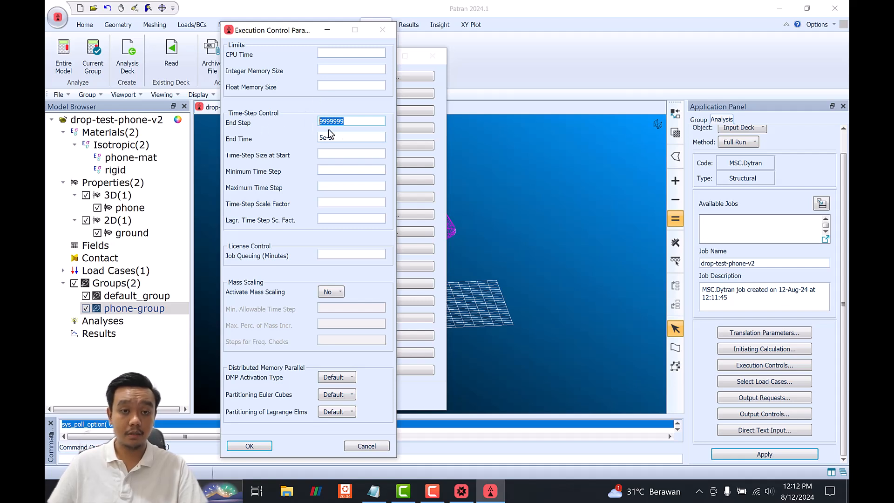
left_click(343, 122)
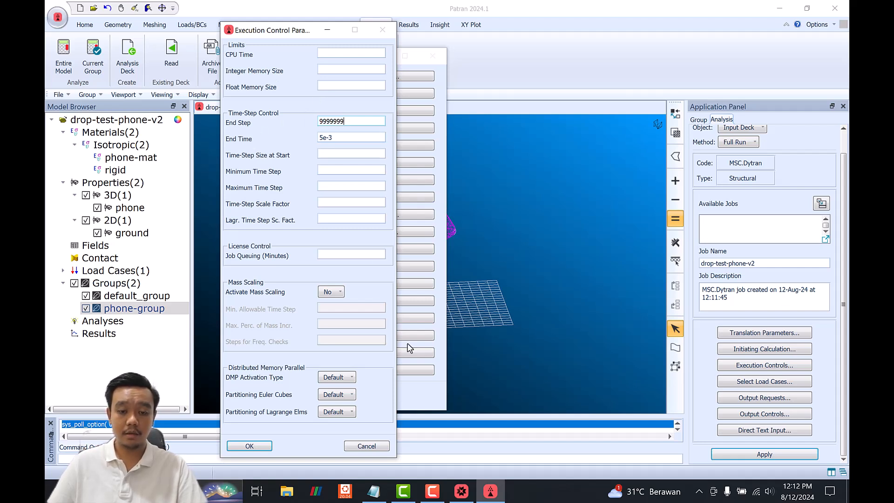
left_click(374, 491)
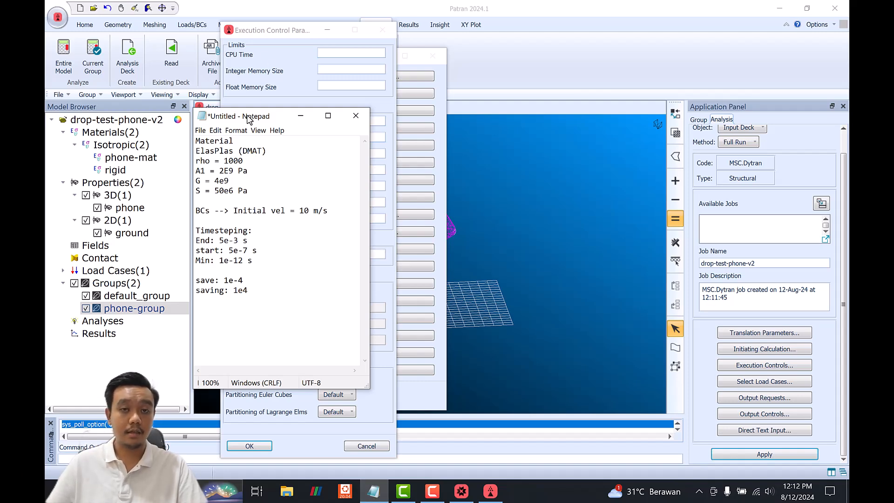
left_click_drag(250, 116, 532, 124)
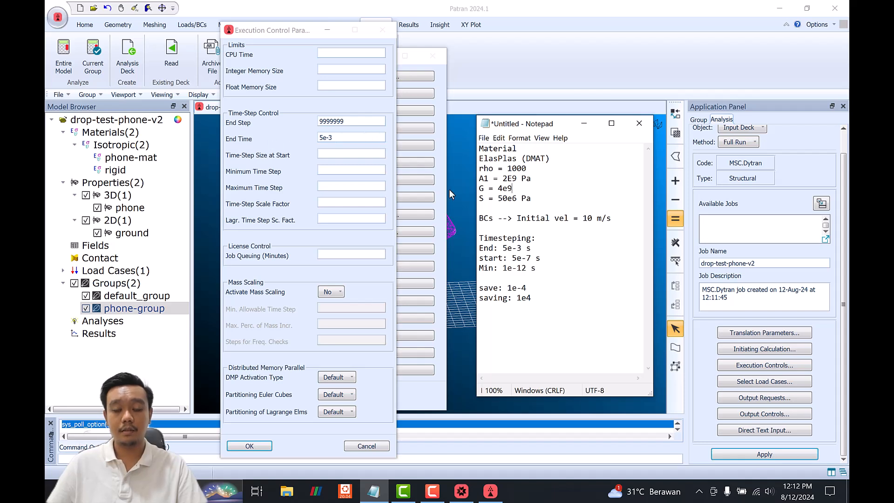
left_click(338, 153)
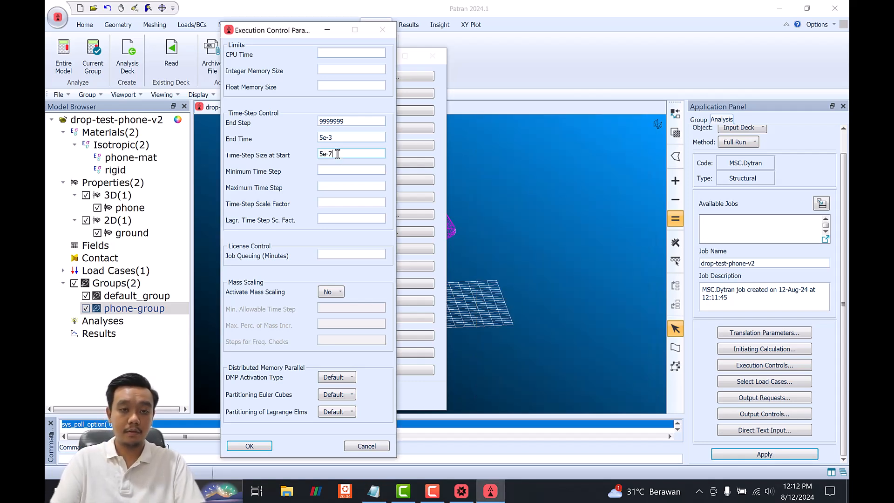
left_click(336, 170)
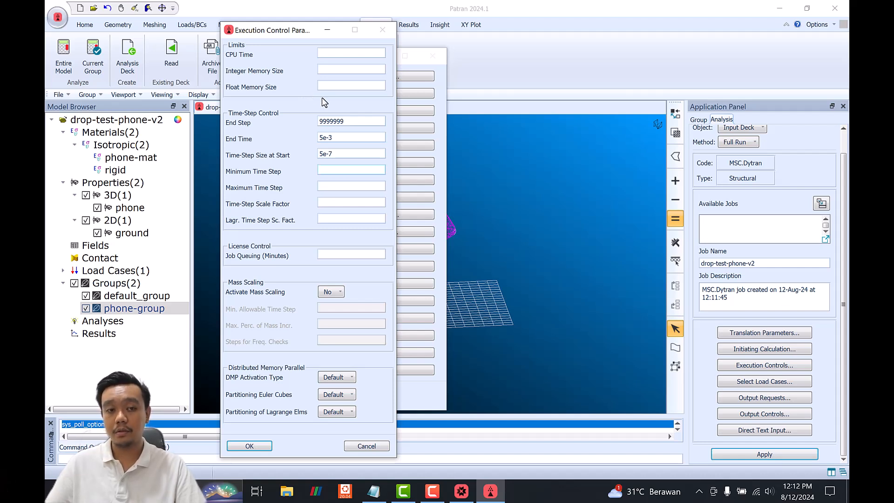
double_click(340, 152)
left_click_drag(292, 34, 281, 34)
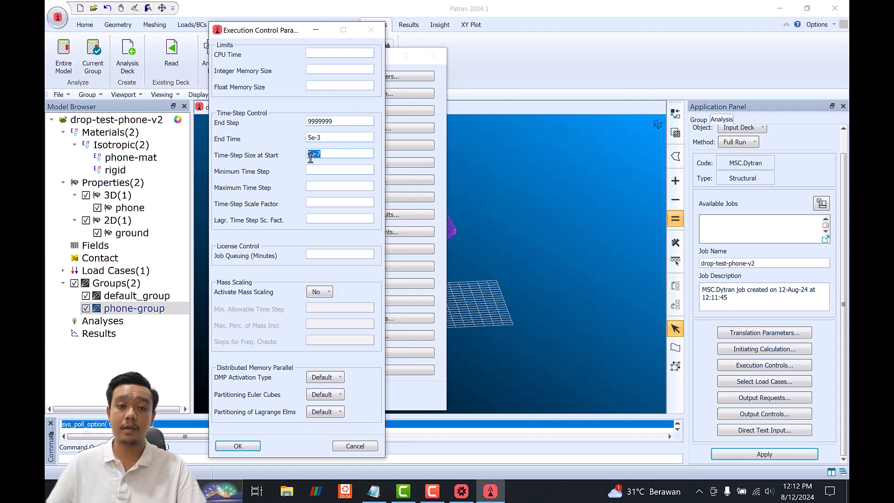
Step: Check the minimum step in the Notepad notes, set Minimum Time Step to 1e-12, and accept the execution control parameters
left_click(331, 169)
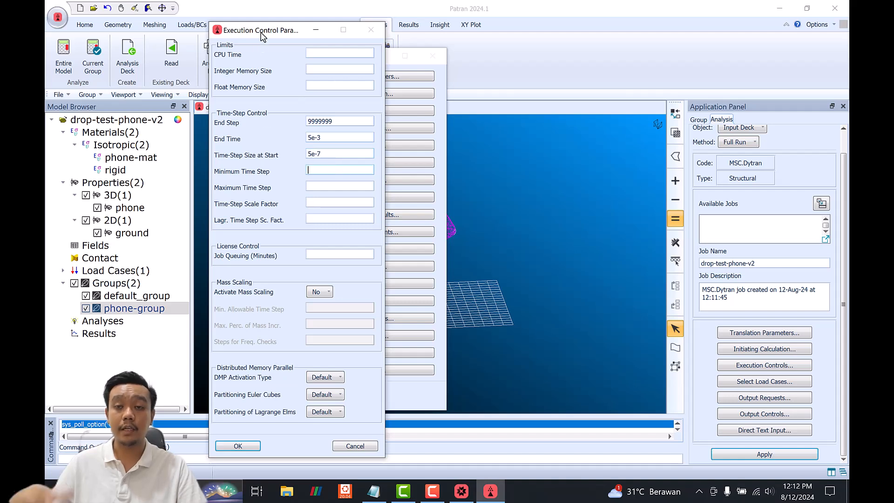
left_click(375, 497)
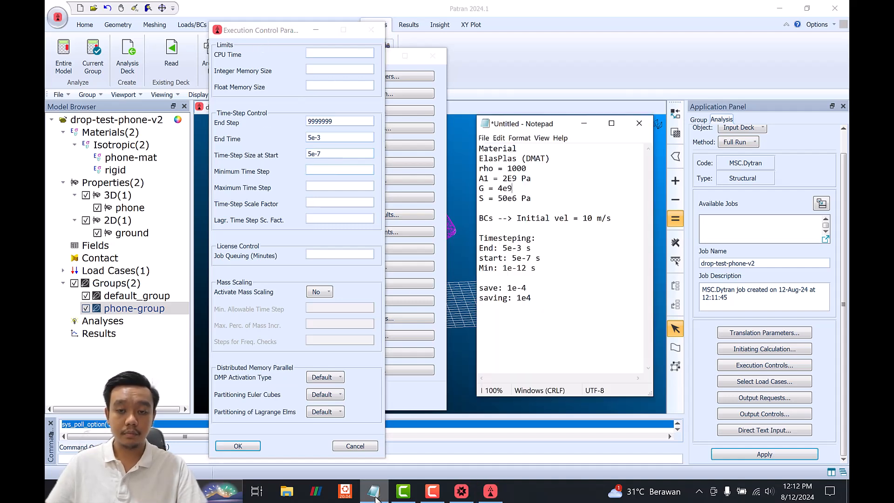
left_click(330, 175)
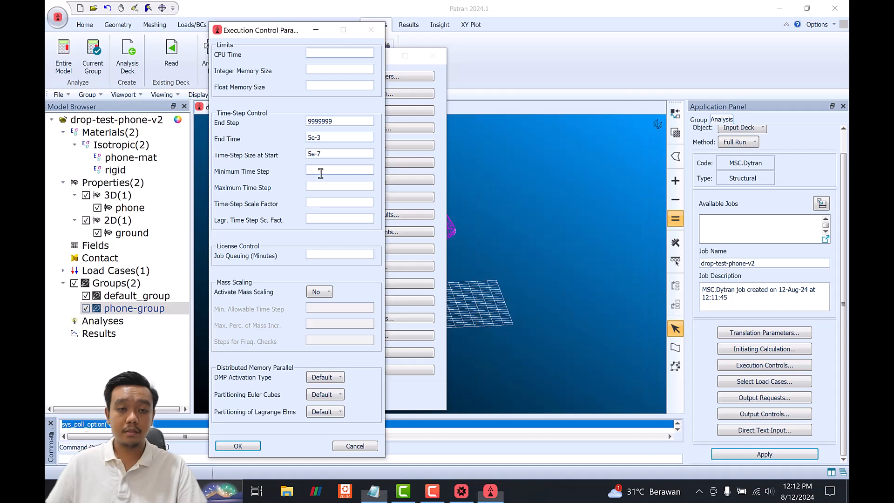
type("1e-12")
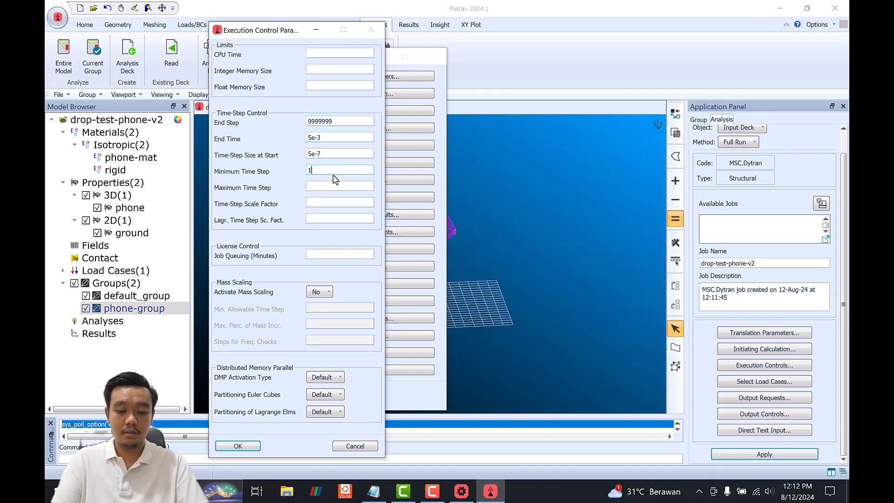
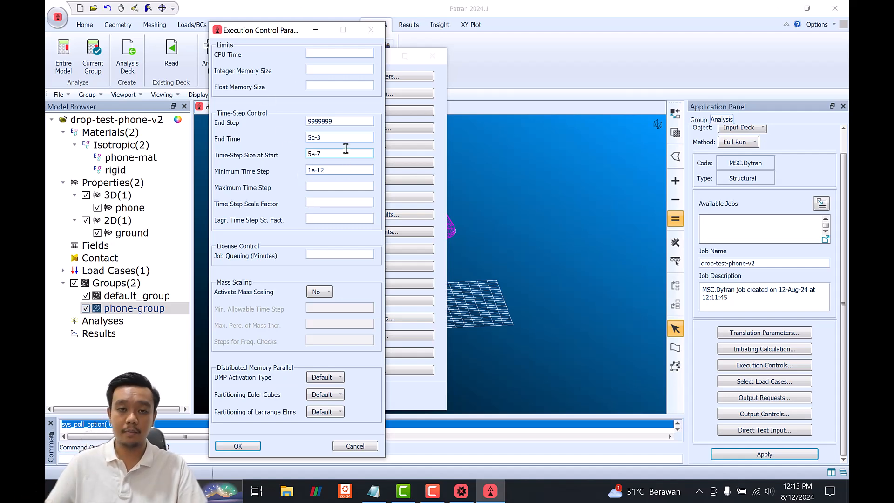
left_click(252, 448)
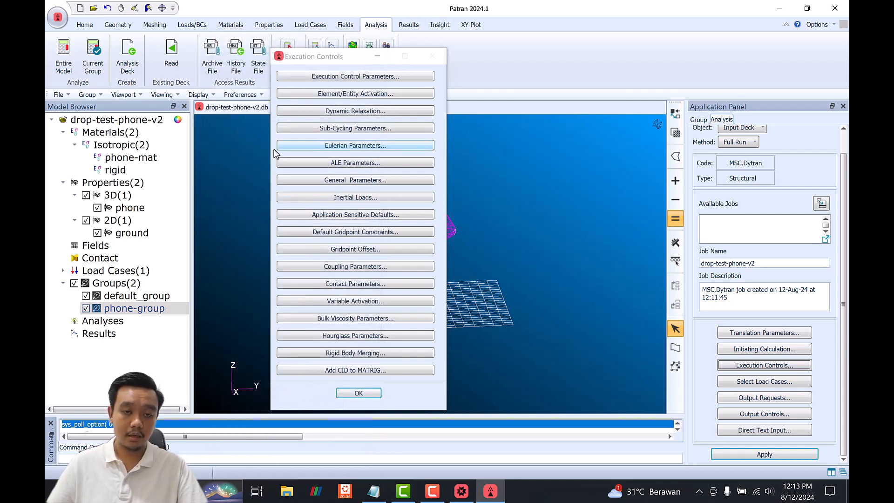
Step: Open the inertial loads and set the gravity scale factor to 9.81 with a global z-direction of -1
left_click(344, 197)
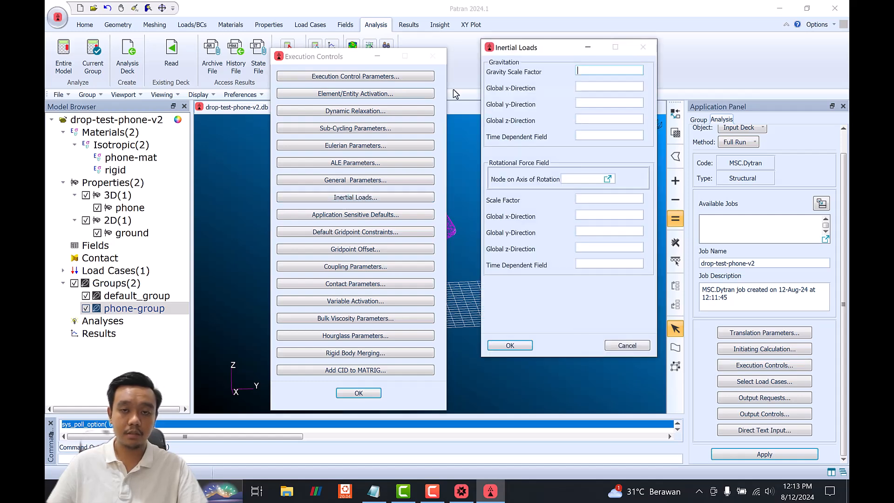
left_click_drag(338, 56, 190, 56)
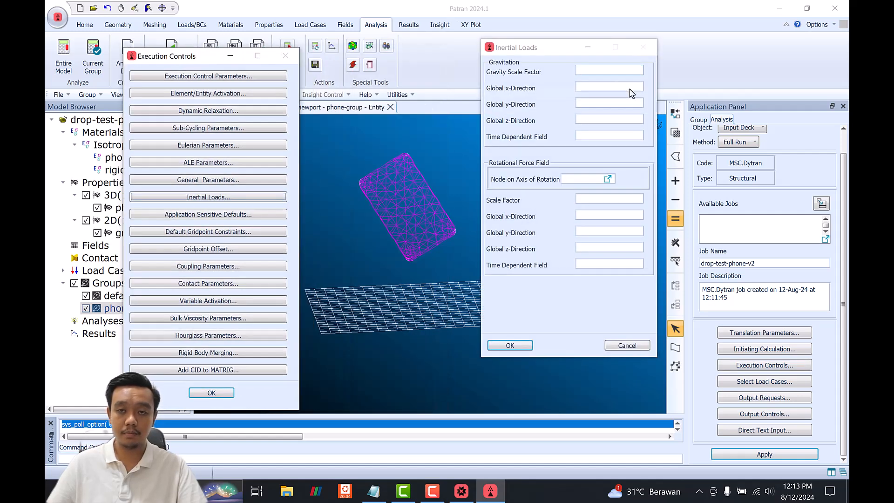
left_click(605, 71)
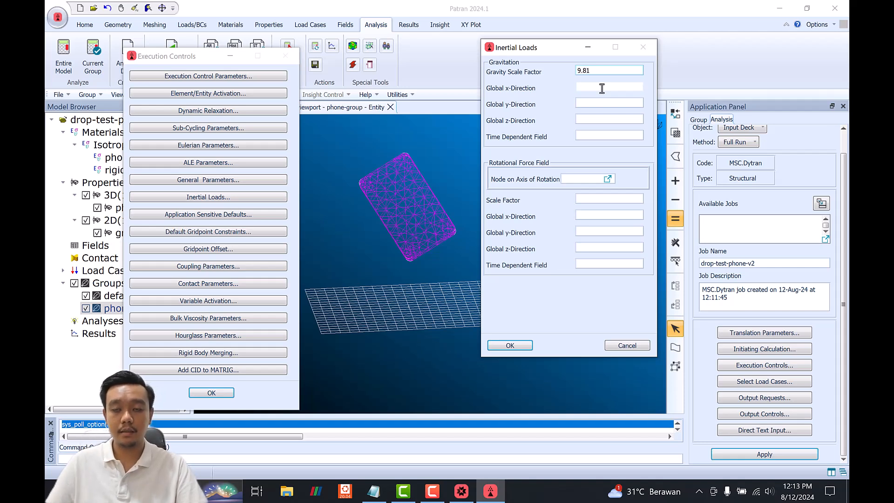
left_click(590, 120)
type("-1")
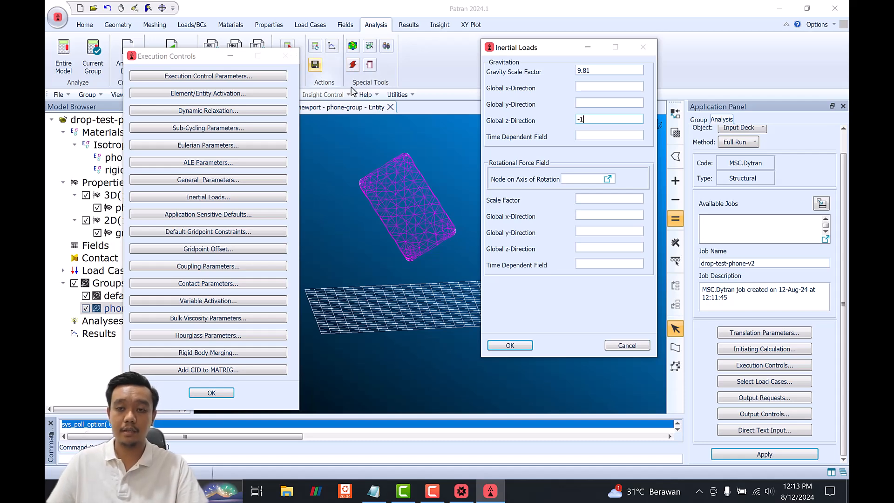
Step: Set gravity's global x- and y-directions to 0, then accept the inertial loads and the execution controls
left_click(597, 87)
type("0")
left_click(595, 106)
type("0")
left_click_drag(208, 57, 136, 51)
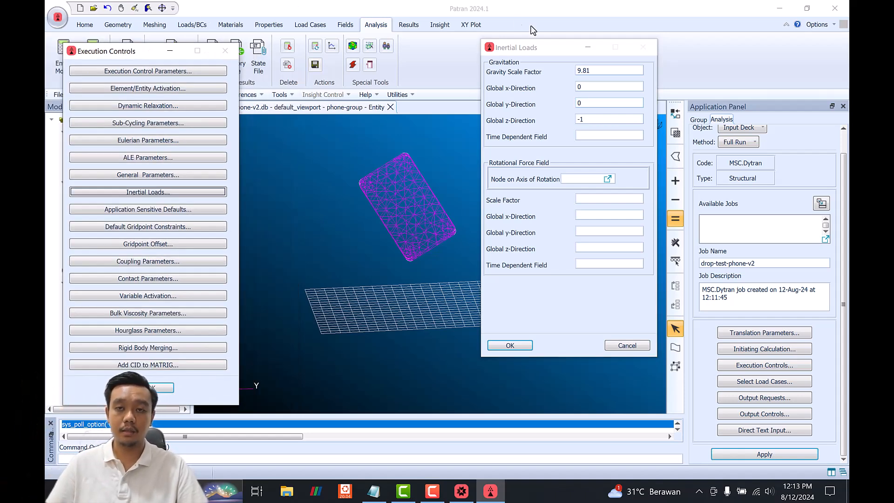
left_click_drag(540, 52, 538, 54)
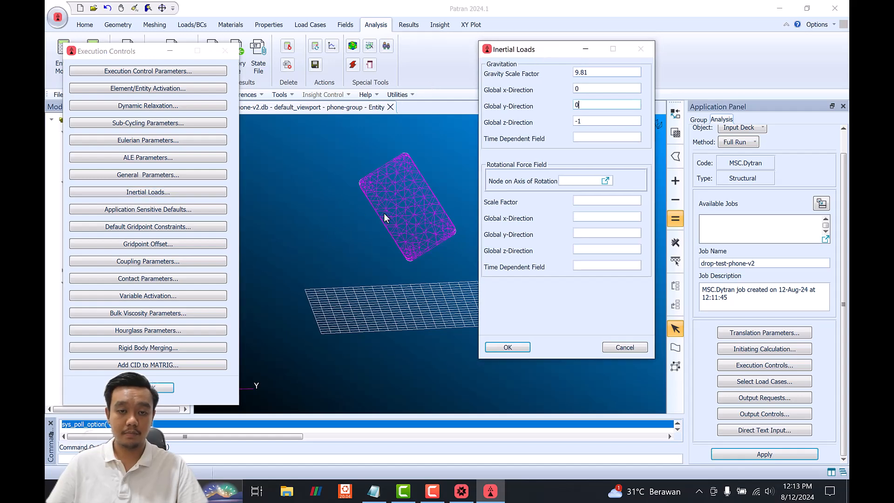
left_click(506, 347)
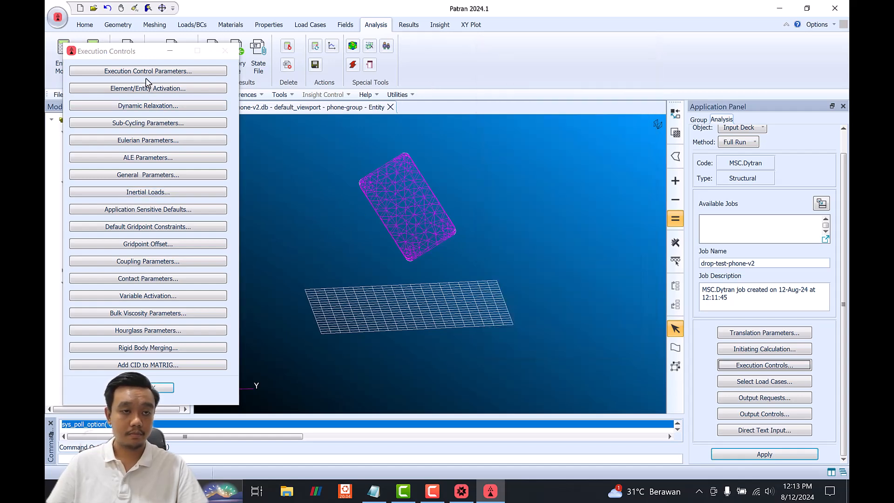
left_click_drag(138, 47, 148, 48)
left_click(161, 388)
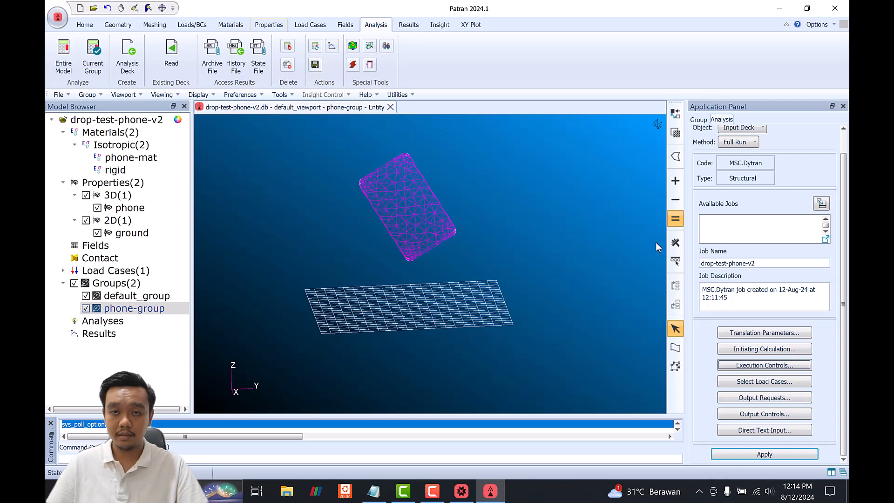
Step: Start an archive output request with the result name phone and the result type Element Output
left_click(729, 403)
left_click_drag(591, 53, 376, 80)
left_click(374, 160)
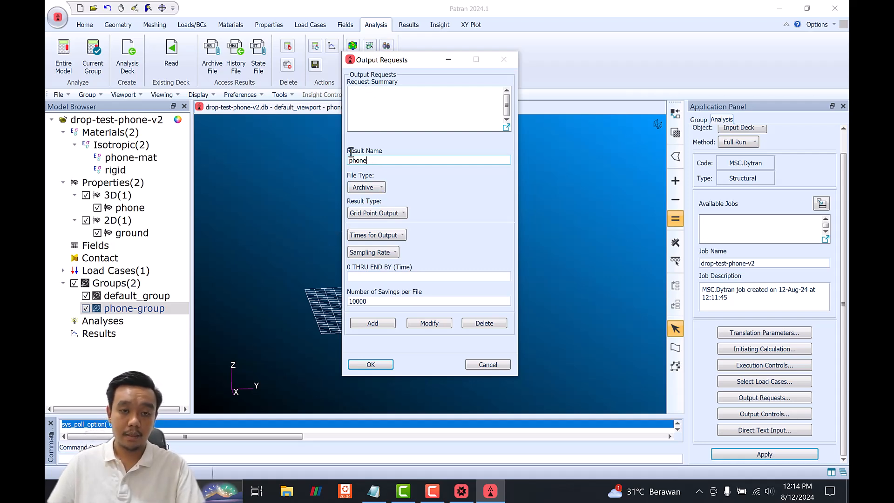
left_click(366, 213)
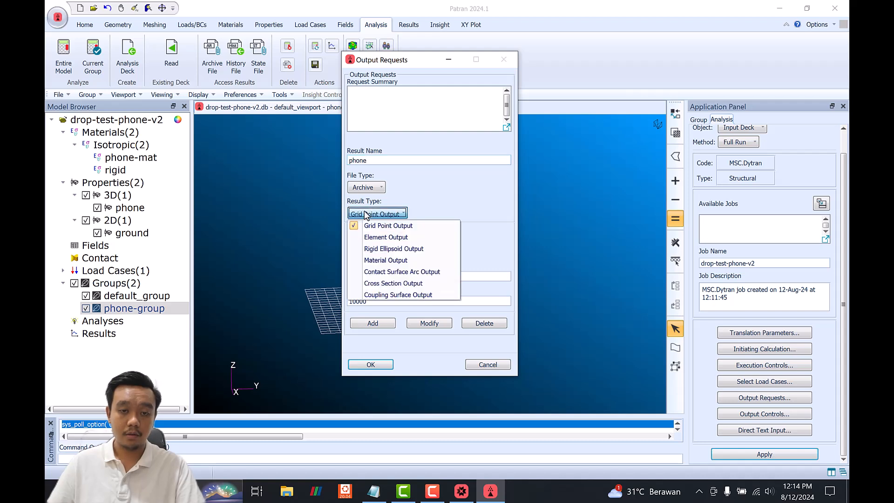
left_click(402, 237)
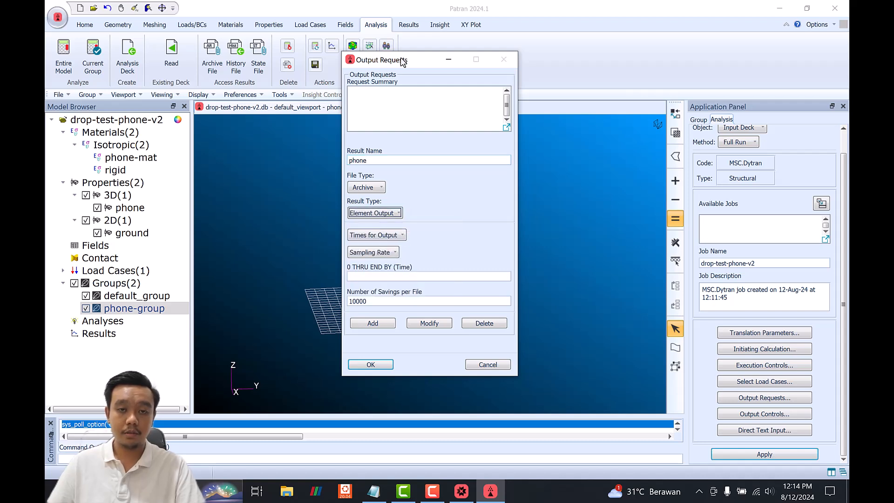
left_click_drag(372, 65, 344, 66)
Step: Keep Times for Output for the phone request and set its 0 THRU END BY time to 1e-4
left_click(340, 238)
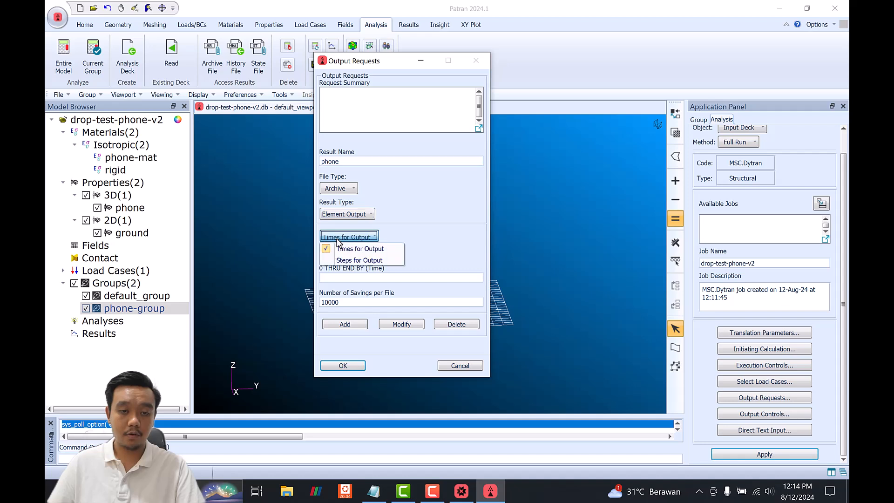
left_click(414, 229)
left_click(374, 491)
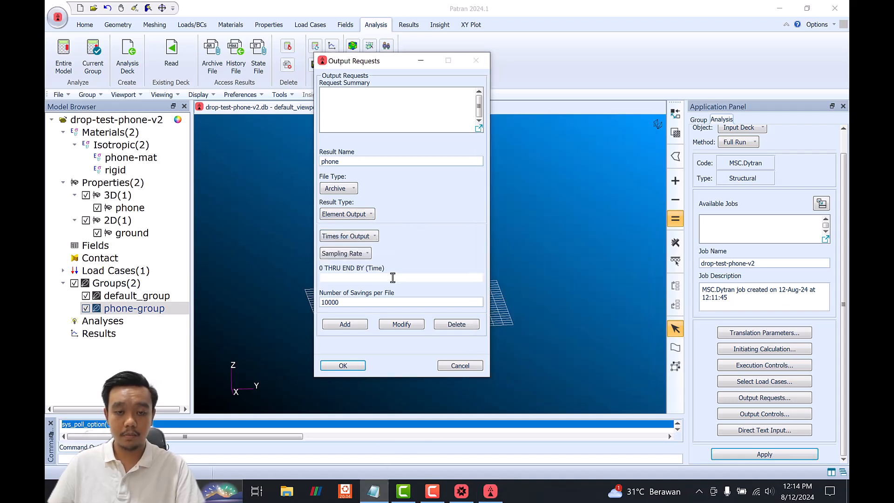
left_click(393, 277)
type("1e-4")
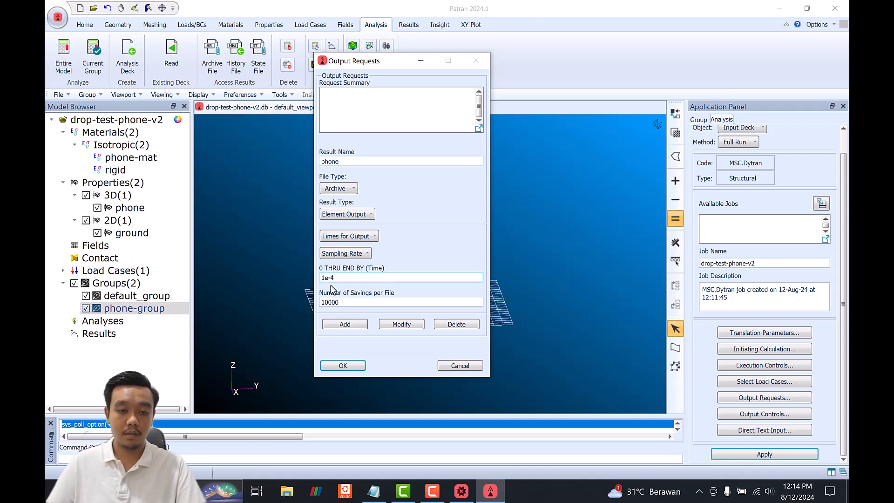
Step: Review the save and saving values in the Notepad notes and open Calculator
left_click(373, 497)
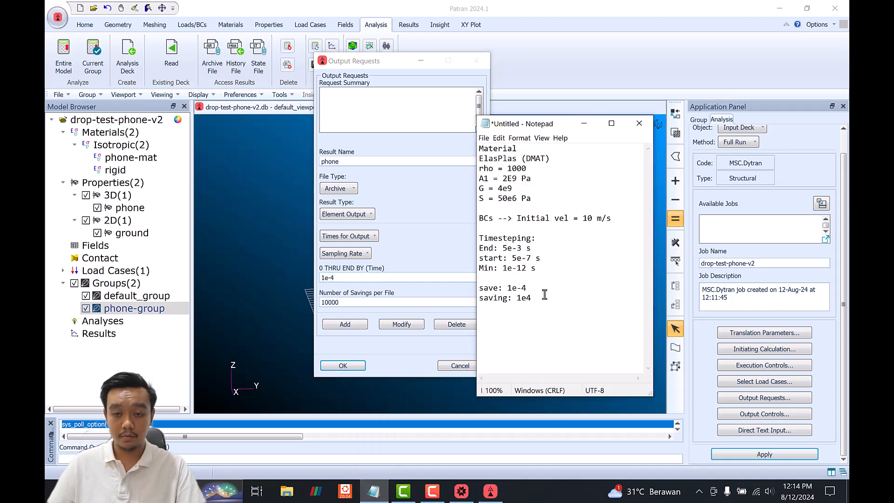
key("Return")
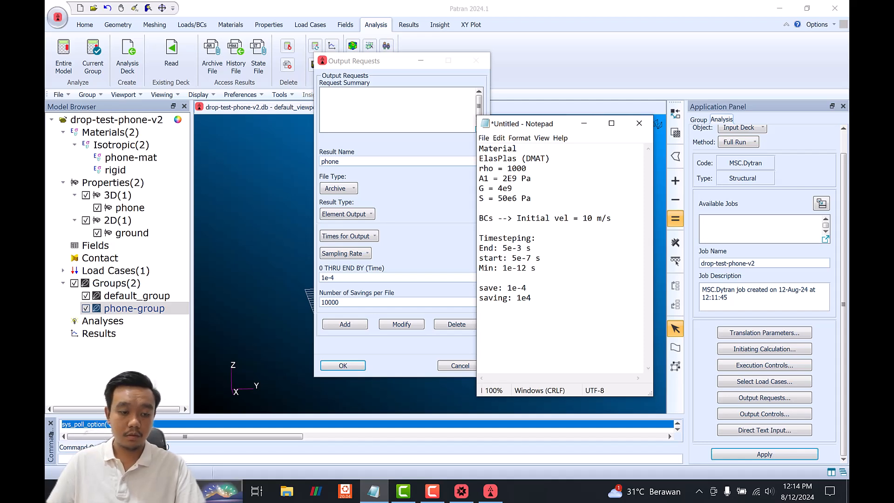
left_click(219, 492)
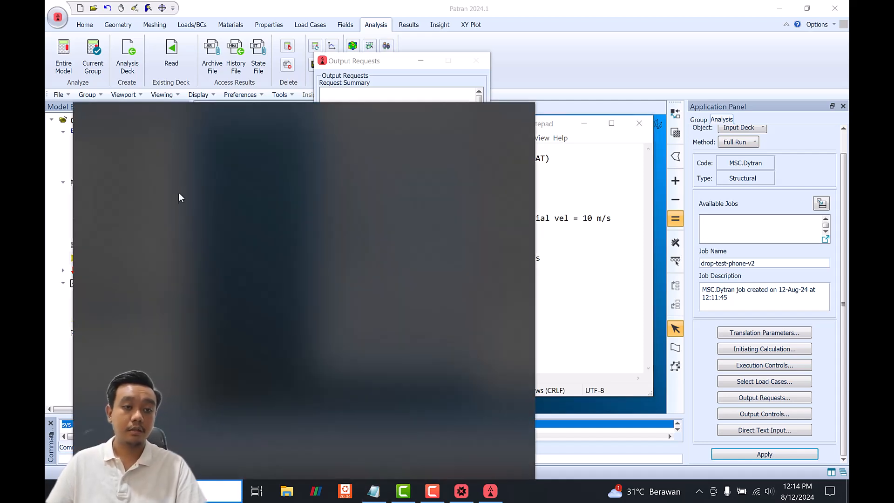
type("cal")
left_click(202, 169)
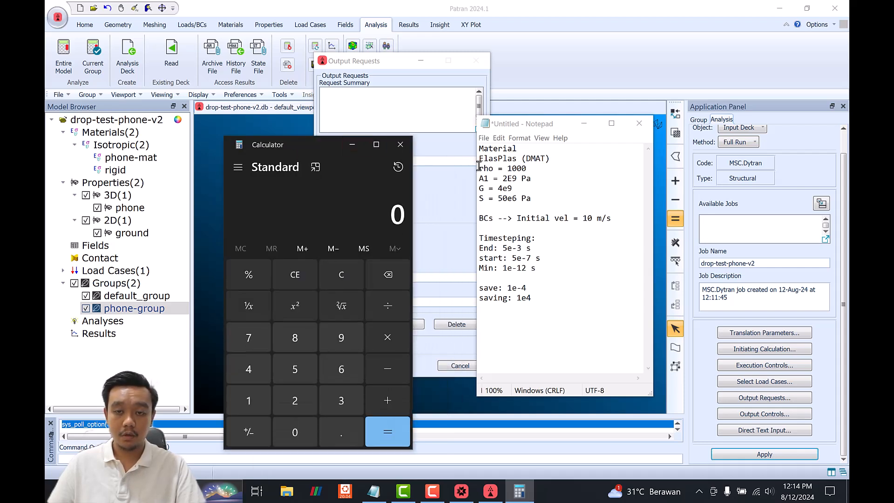
Step: Divide the 0.005 end time by the 0.0001 save interval in Calculator to get the number of saved outputs
left_click_drag(503, 248, 520, 248)
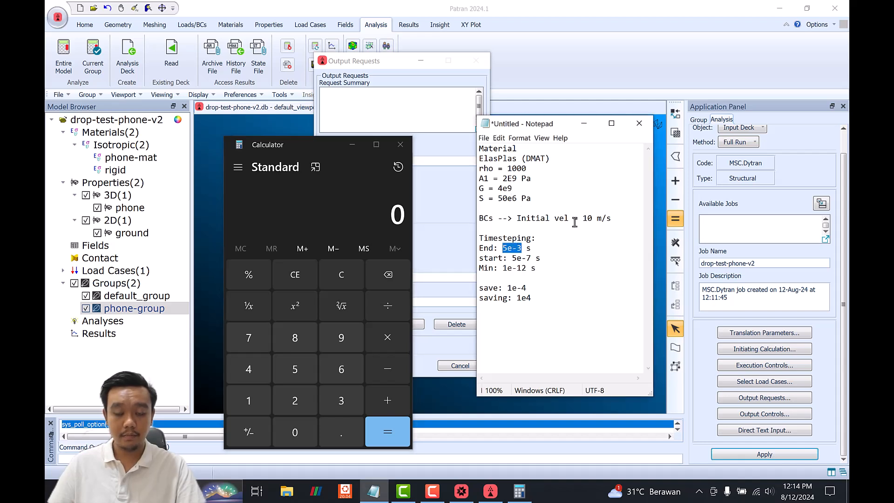
left_click_drag(512, 288, 529, 287)
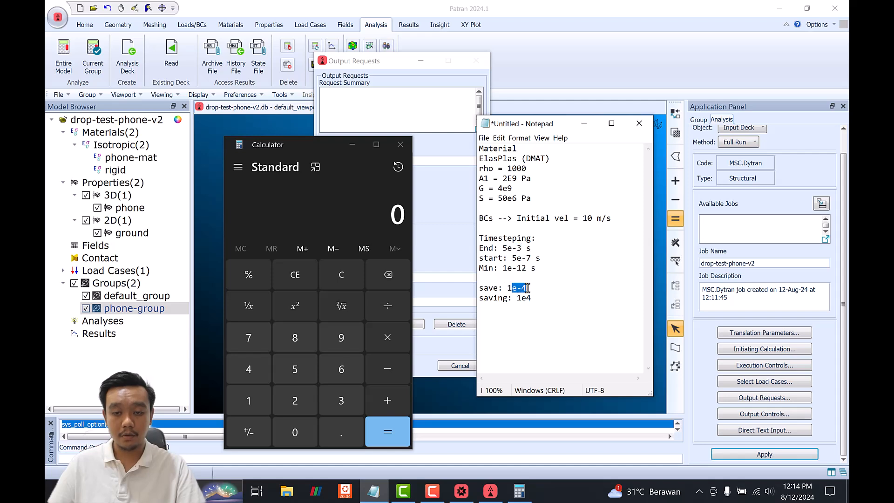
left_click(292, 214)
type("0.00")
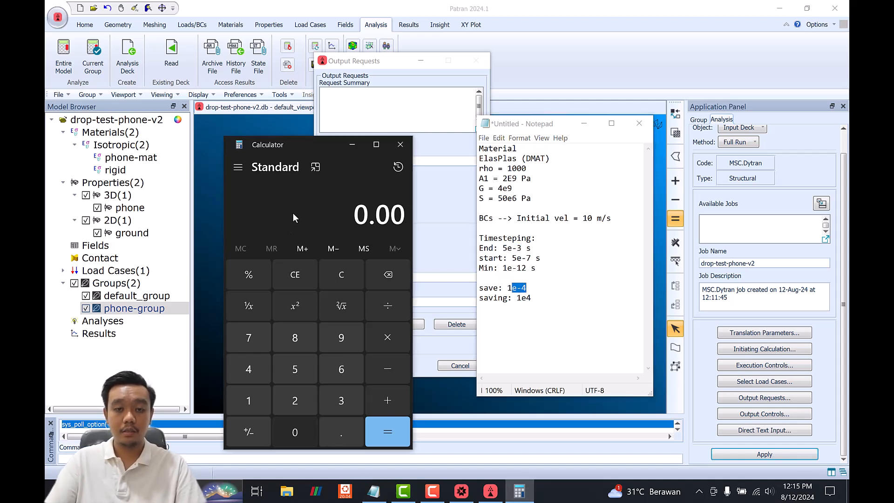
type("5")
left_click(382, 301)
type("0.005 ÷ 0.0001")
key("Return")
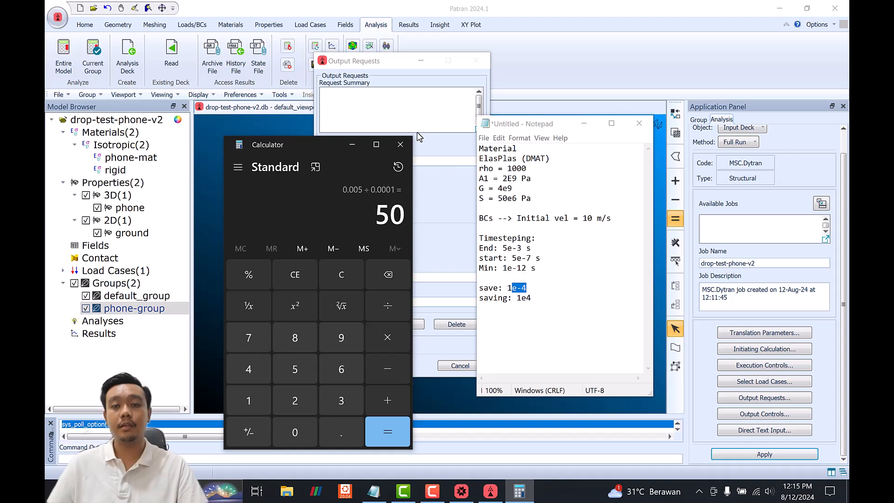
left_click_drag(304, 144, 281, 132)
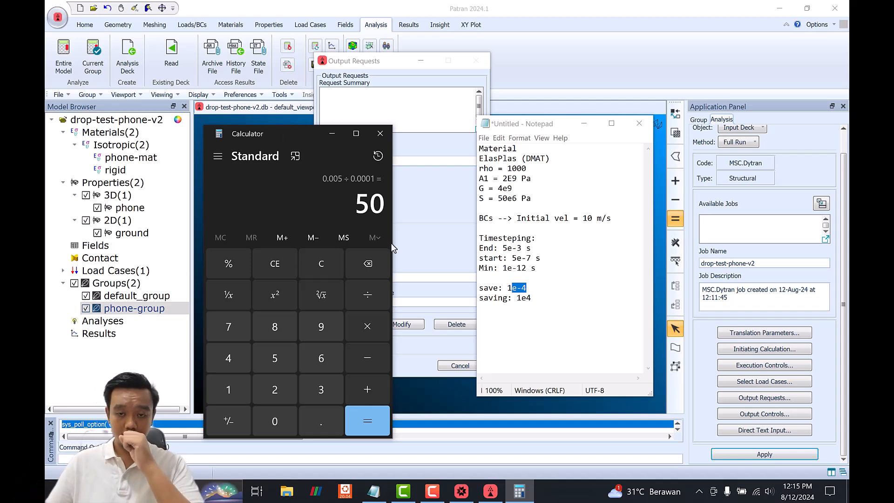
Step: Compare the calculated number of outputs with the save interval and starting time step in the Notepad notes
left_click(530, 287)
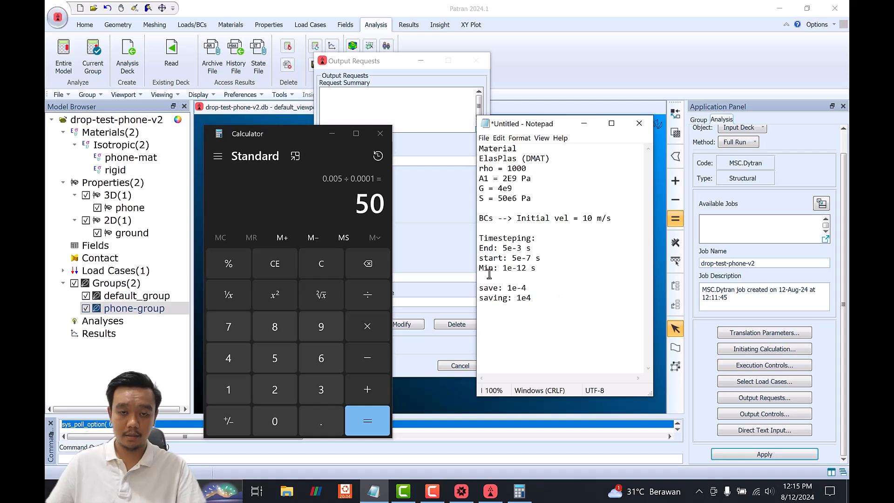
left_click_drag(355, 205, 385, 204)
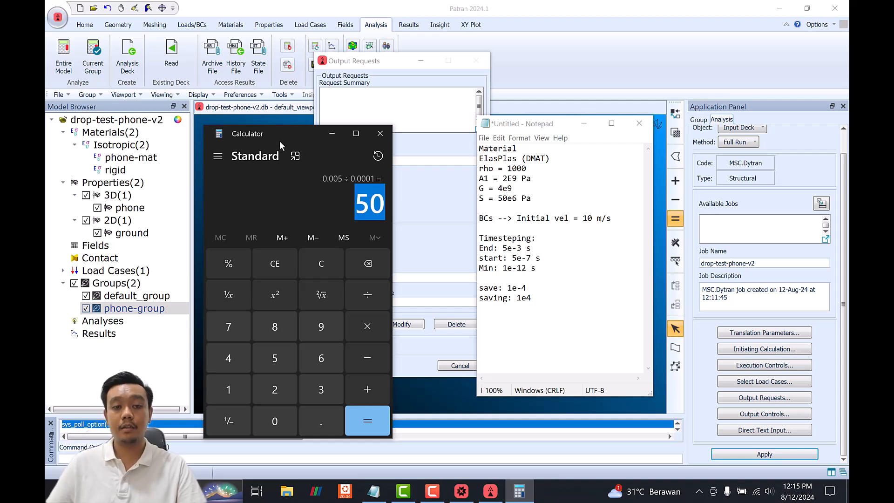
left_click_drag(289, 135, 204, 116)
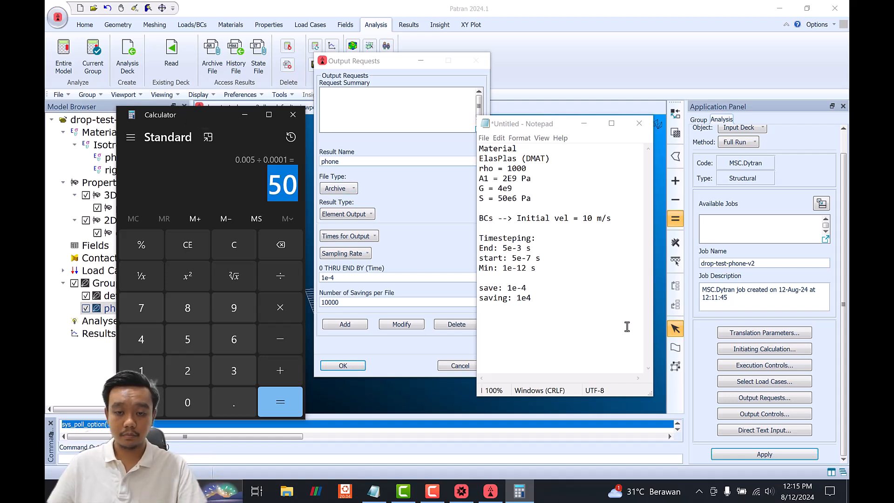
left_click_drag(526, 287, 512, 287)
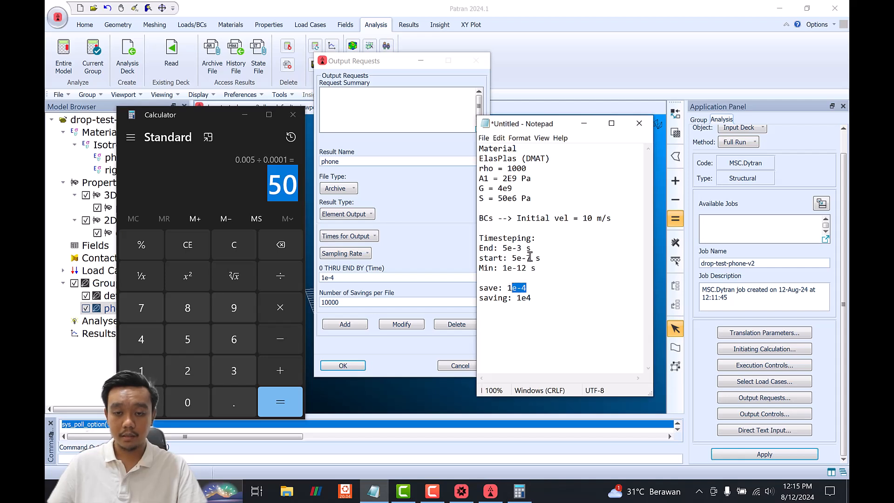
left_click_drag(532, 257, 506, 257)
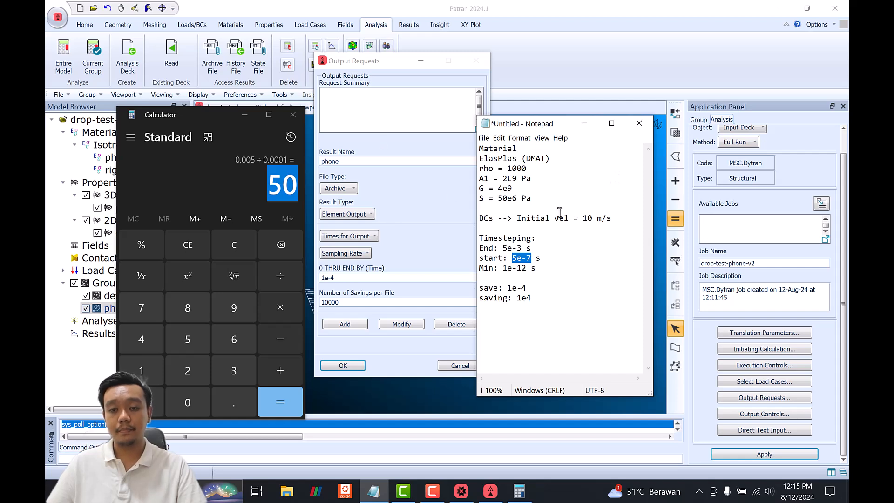
Step: Return to the phone output request and set its number of savings per file to 100000
left_click(370, 150)
left_click(359, 304)
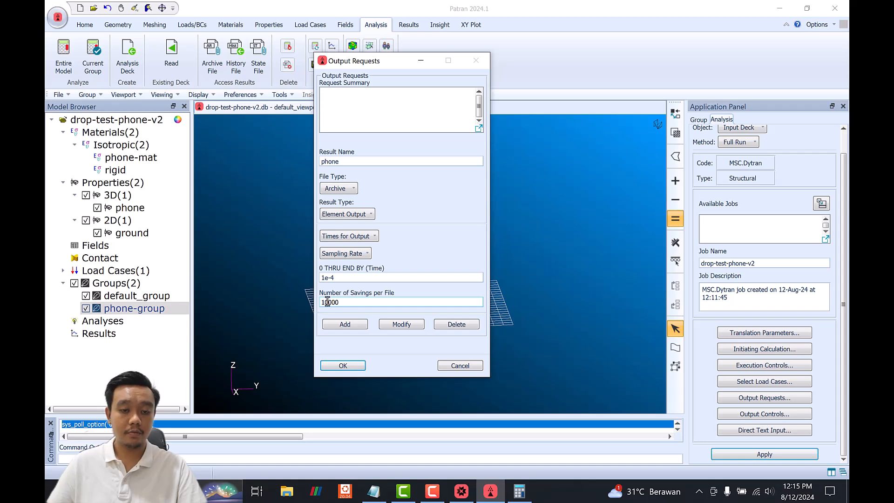
type("0")
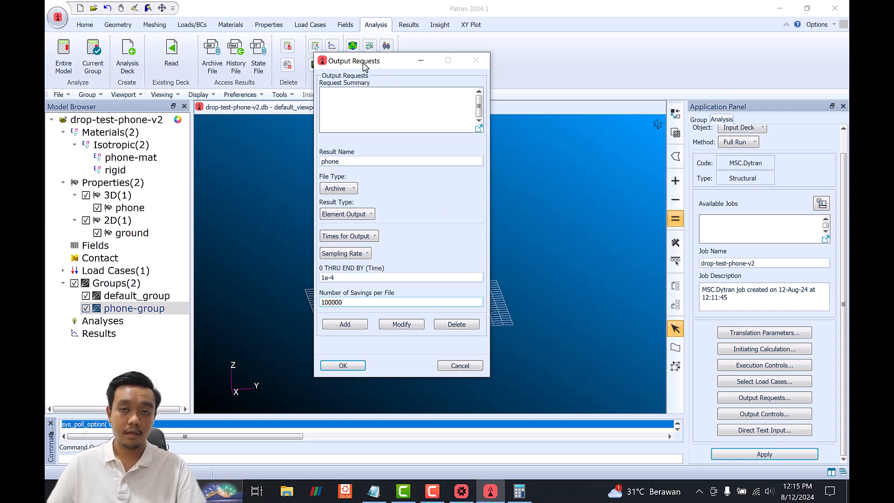
left_click_drag(376, 62, 342, 69)
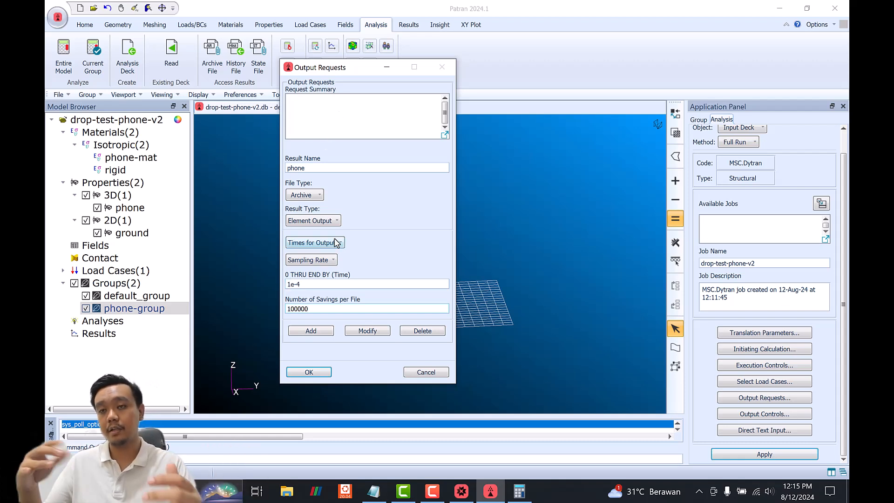
left_click_drag(320, 310, 238, 305)
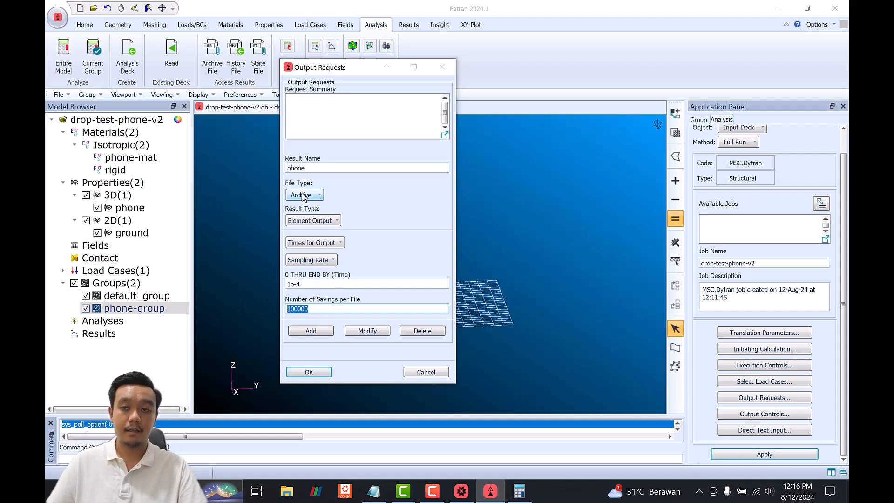
left_click(306, 308)
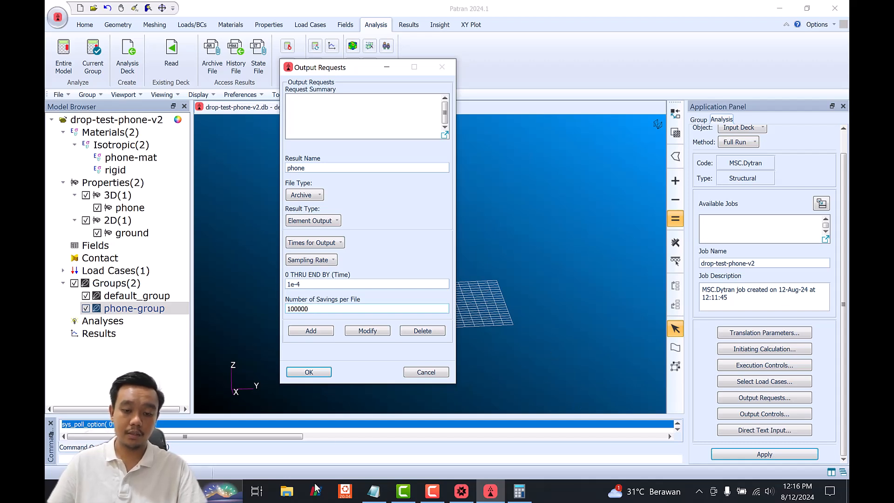
Step: Check the notes and calculation, and set the phone request's number of savings per file to 10000
left_click(373, 492)
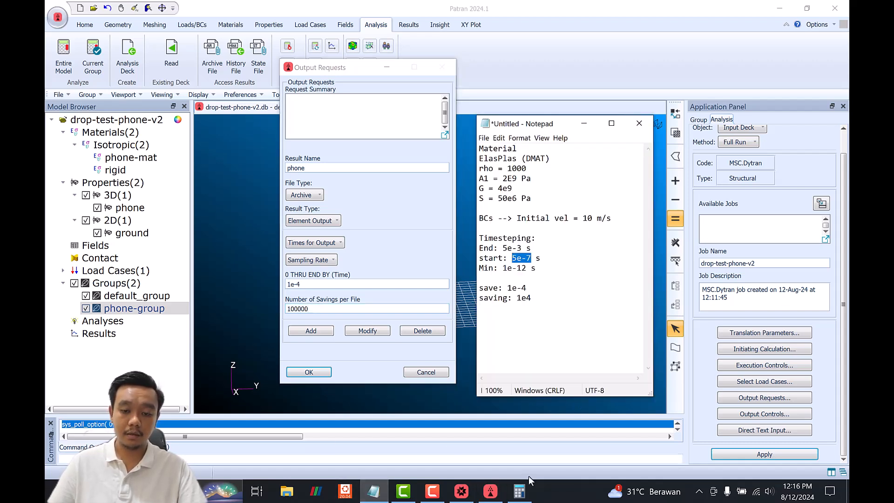
left_click(519, 492)
left_click(403, 273)
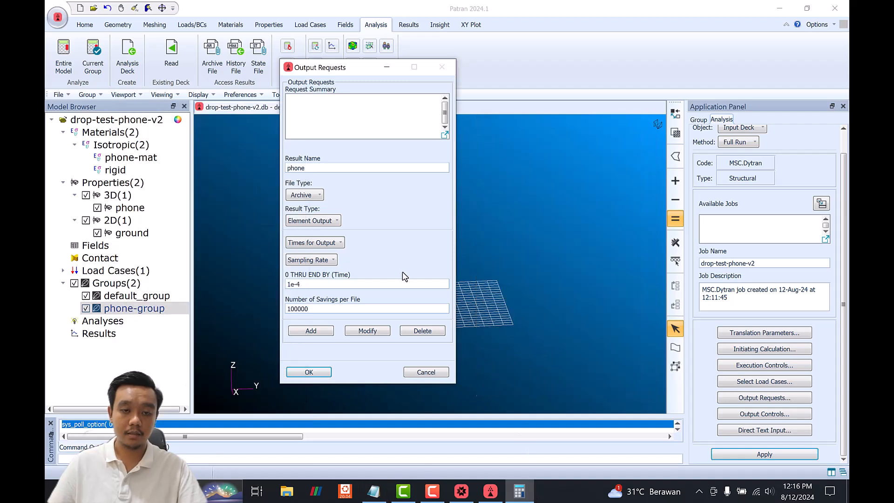
left_click_drag(334, 309, 228, 304)
type("10")
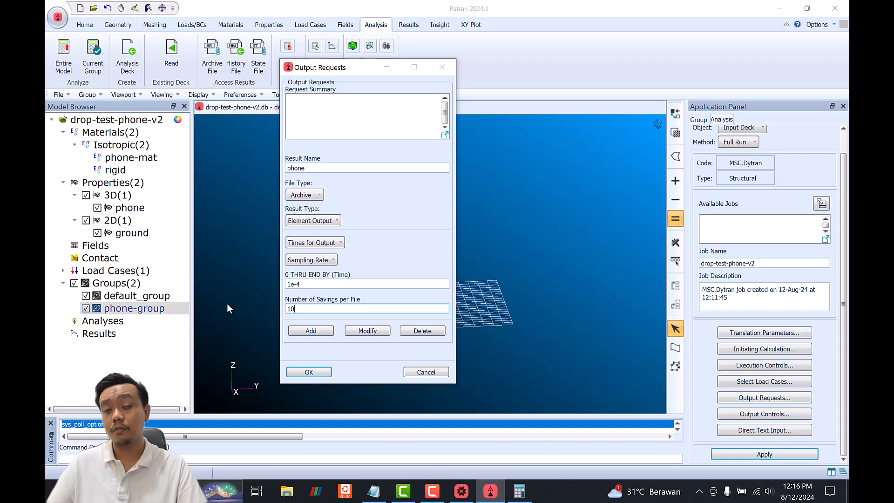
type("000")
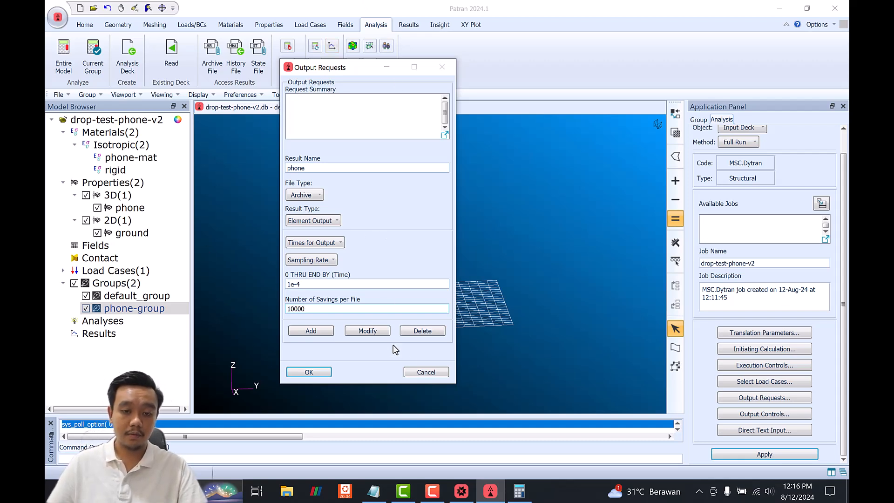
Step: Open the output selection for the phone request and choose phone-group as the group for output
left_click(371, 330)
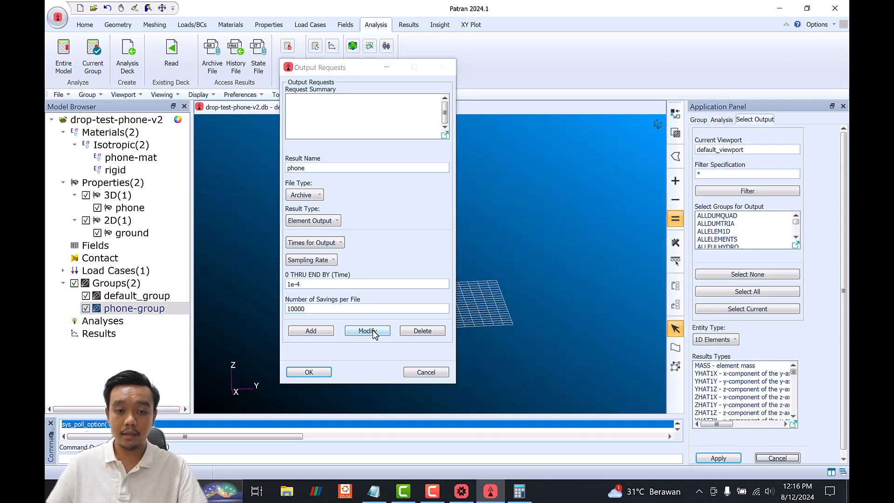
left_click_drag(798, 223, 798, 234)
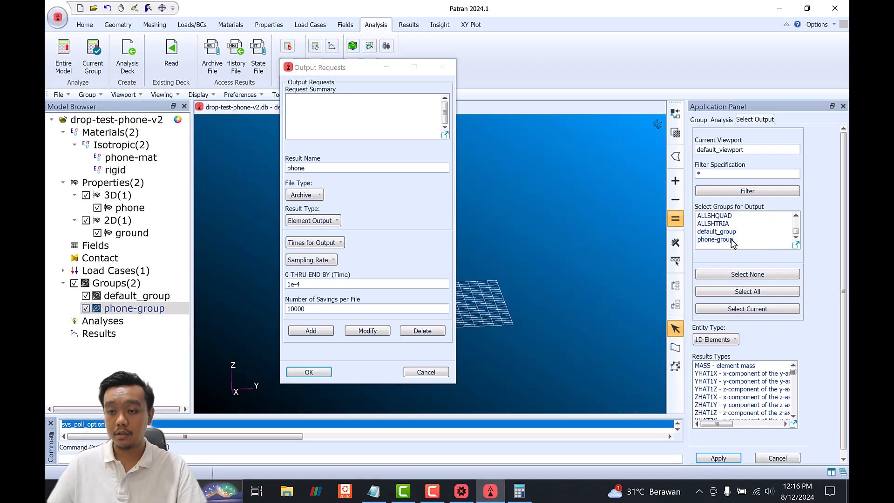
left_click(731, 240)
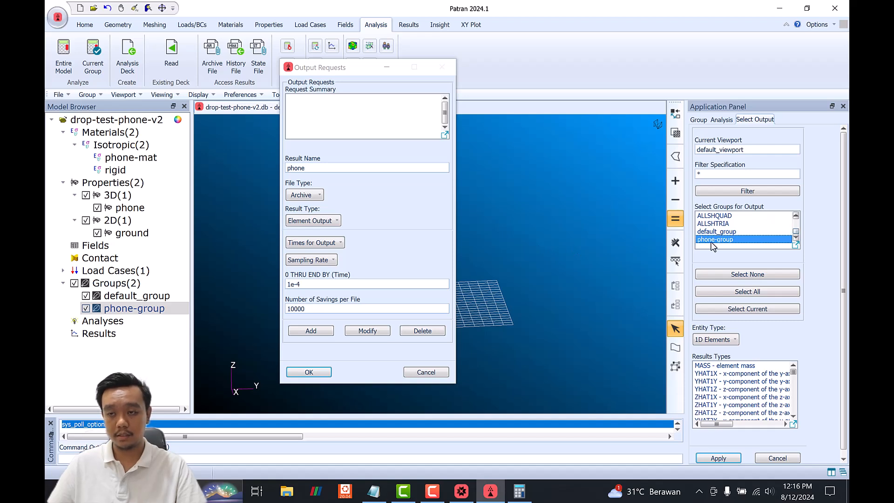
mouse_move(797, 231)
left_mouse_down()
mouse_move(797, 218)
mouse_move(797, 244)
left_mouse_up()
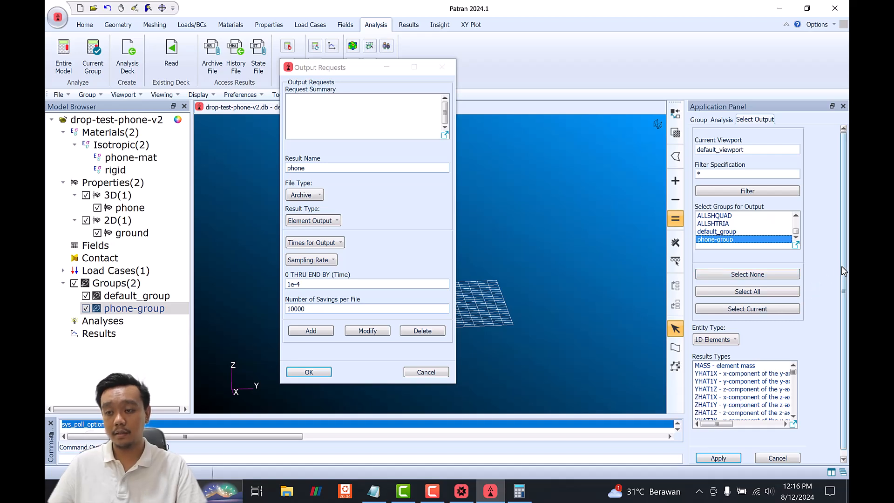
left_click_drag(844, 271, 842, 278)
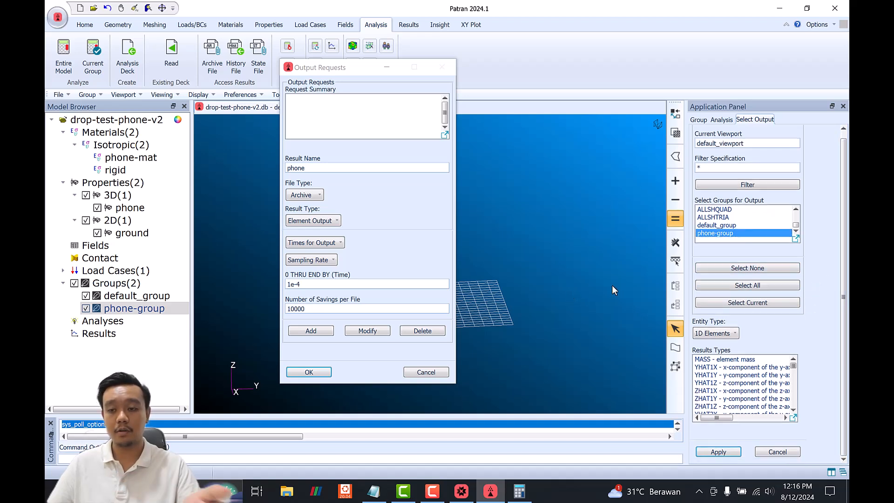
Step: Set the entity type for the phone request's element output to Lagrangian
left_click(732, 334)
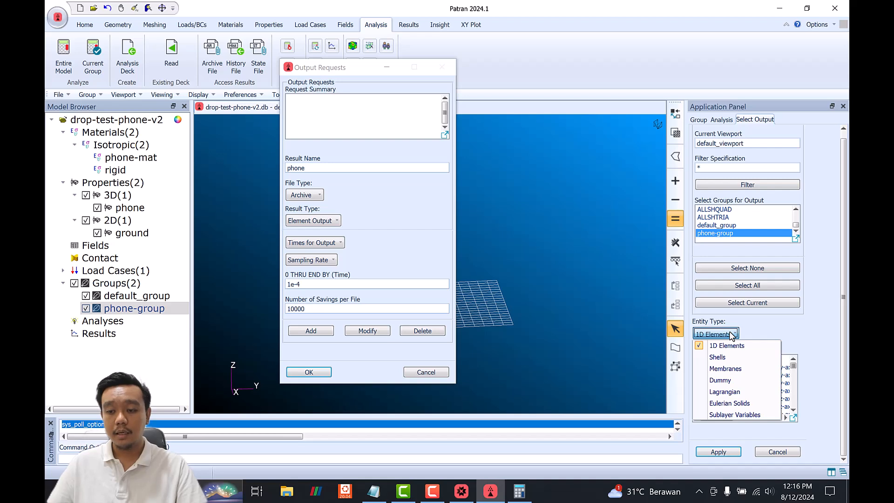
left_click(738, 404)
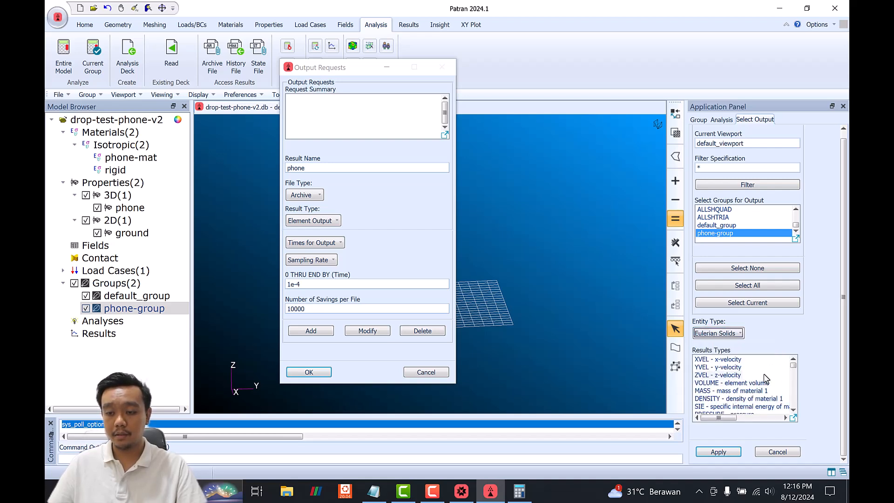
left_click(729, 334)
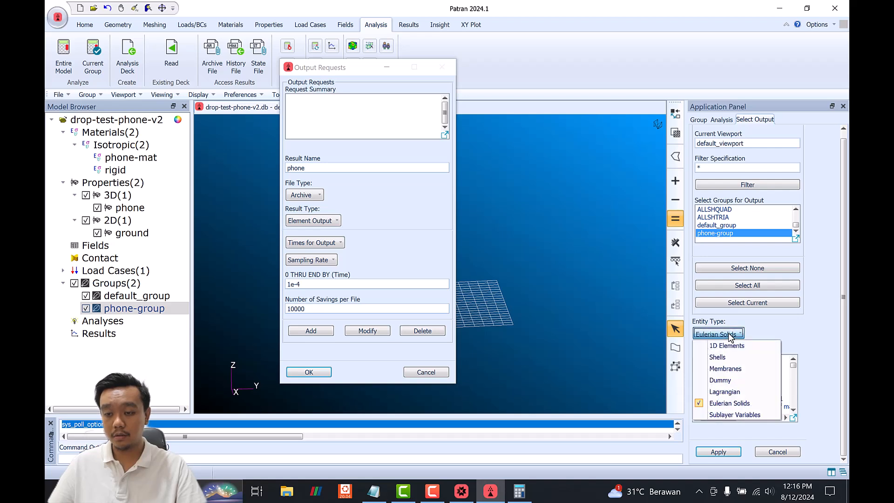
left_click(724, 392)
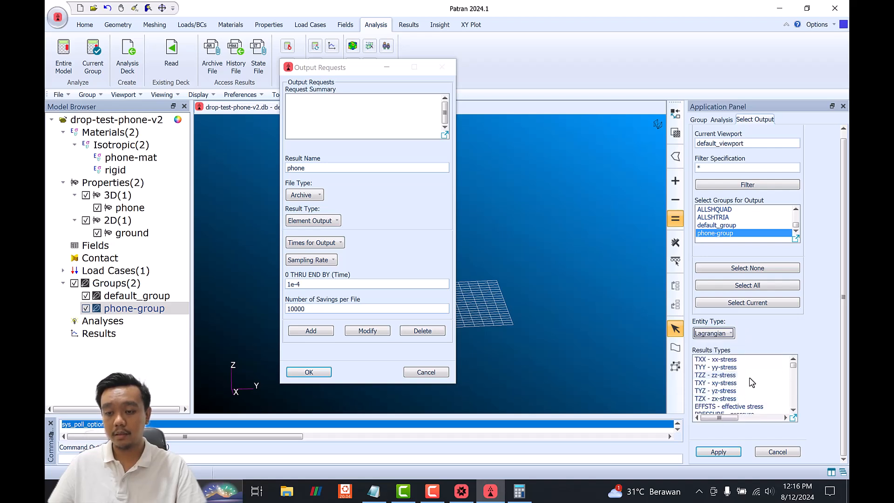
Step: Select EFFSTS effective stress, PRESSURE and EFFPLS effective plastic strain as the result types
scroll(756, 384, "down", 1)
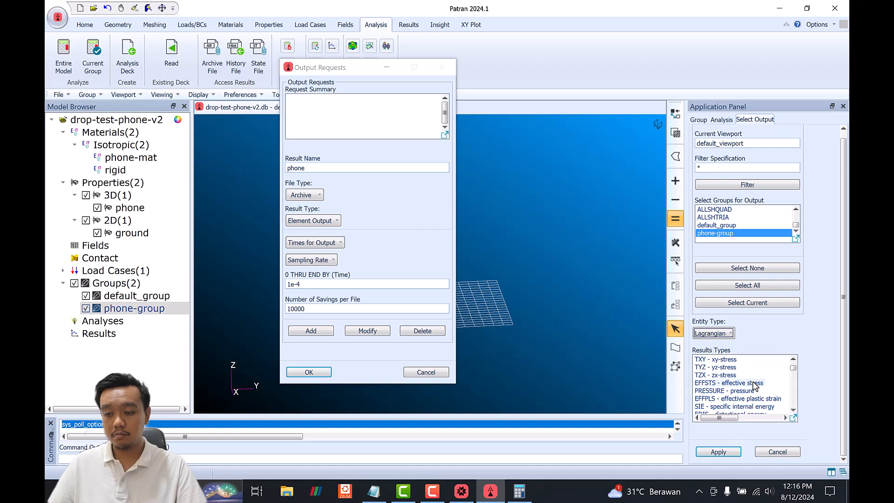
left_click(754, 383)
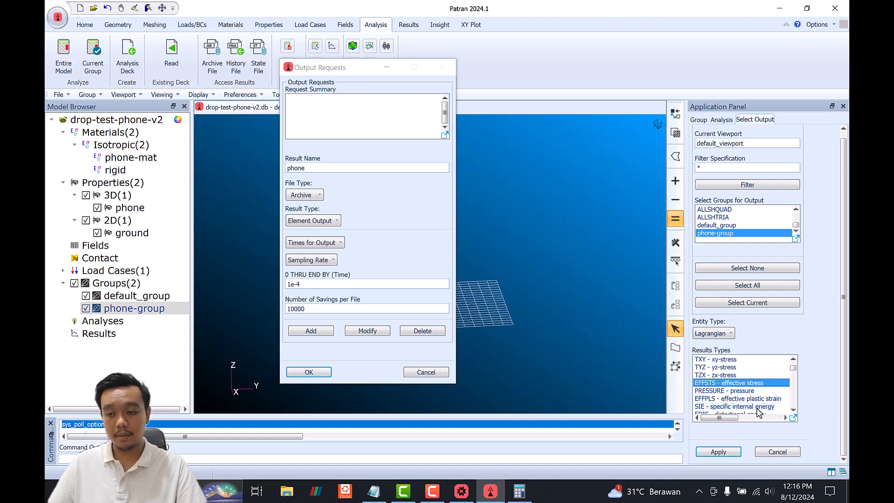
left_click(755, 391, "ctrl")
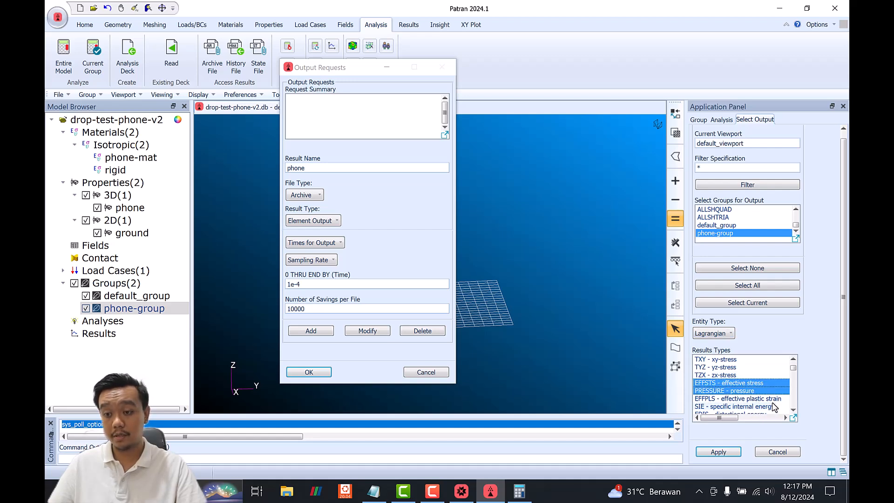
left_click(773, 399, "ctrl")
mouse_move(794, 373)
left_mouse_down()
mouse_move(794, 407)
mouse_move(794, 365)
left_mouse_up()
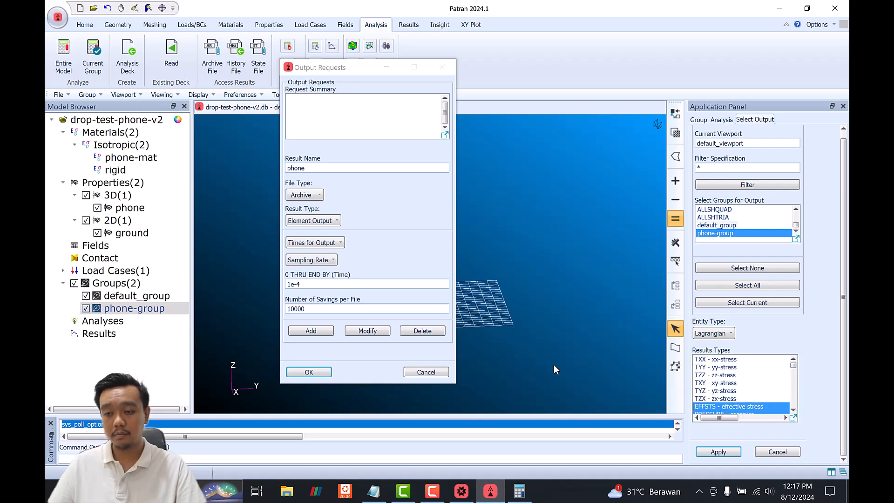
scroll(758, 393, "down", 3)
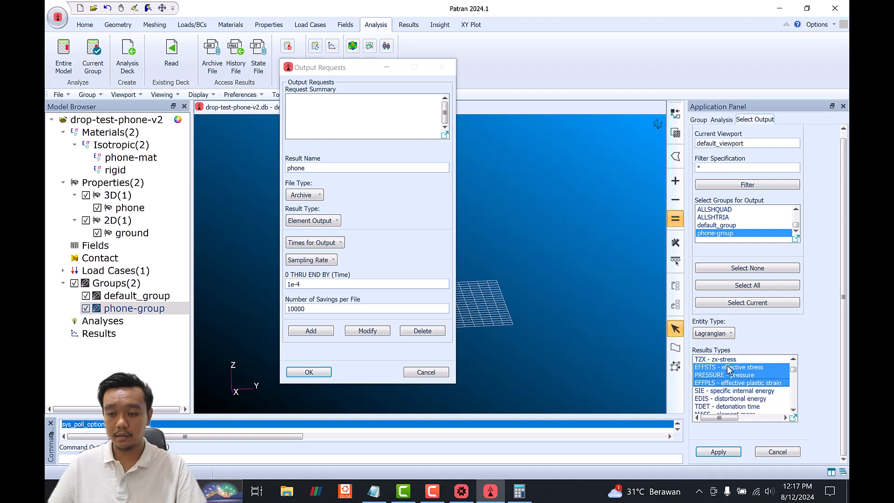
Step: Apply the result selection, accept the output requests and generate the drop-test-phone-v2 input deck
left_click(718, 452)
left_click(302, 372)
left_click(765, 454)
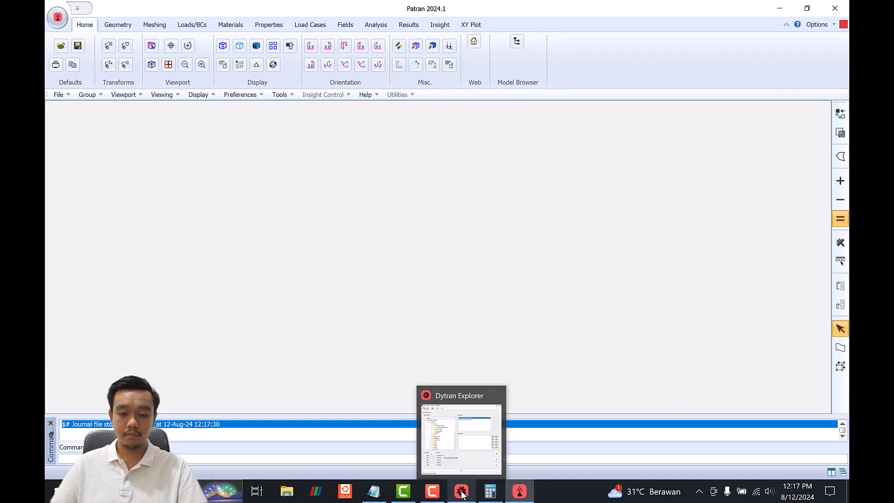
Step: Switch to Dytran Explorer and choose drop-test-phone-v2.dat from the drop-test-phone-v2 folder as the job input
left_click(461, 493)
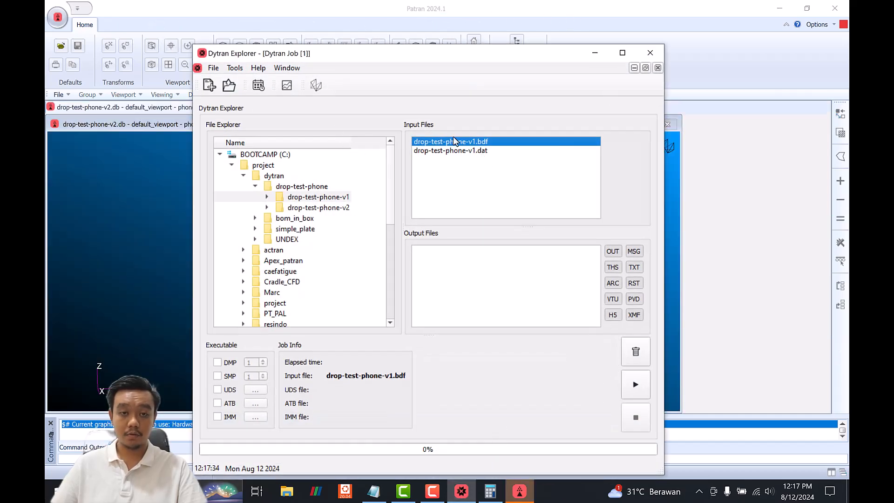
left_click(334, 209)
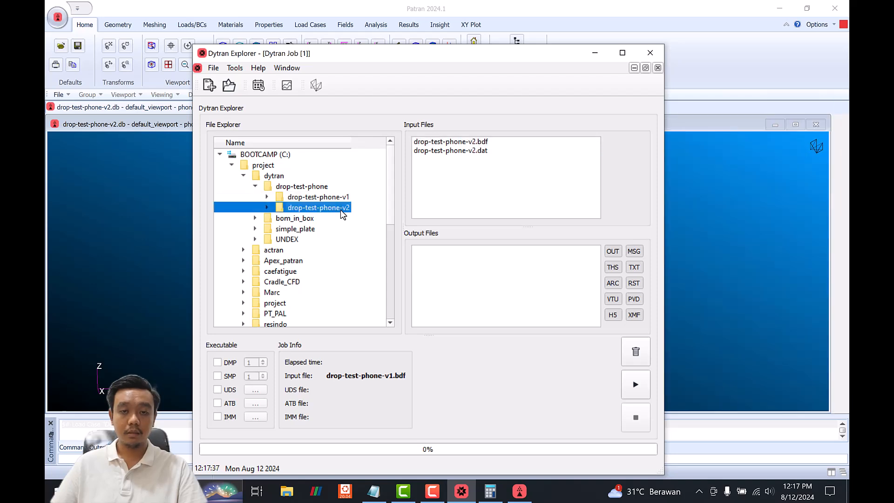
left_click(459, 151)
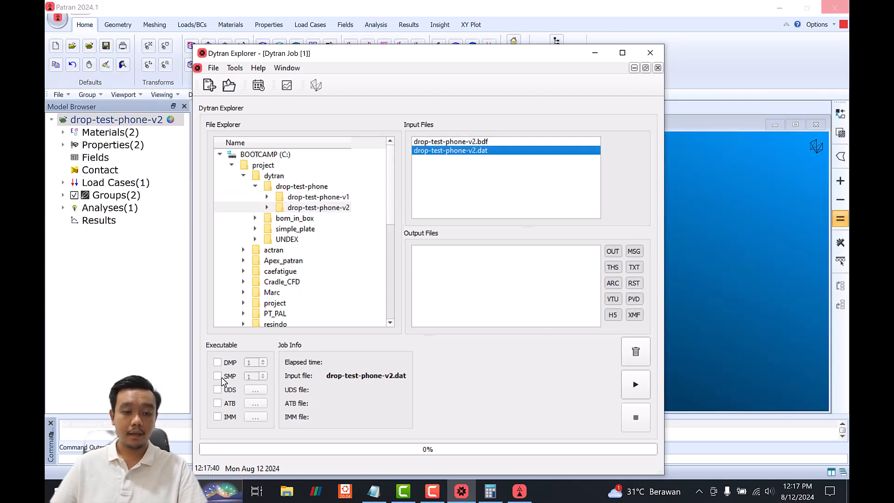
Step: Enable SMP for the Dytran job and set its count to 16
left_click(218, 377)
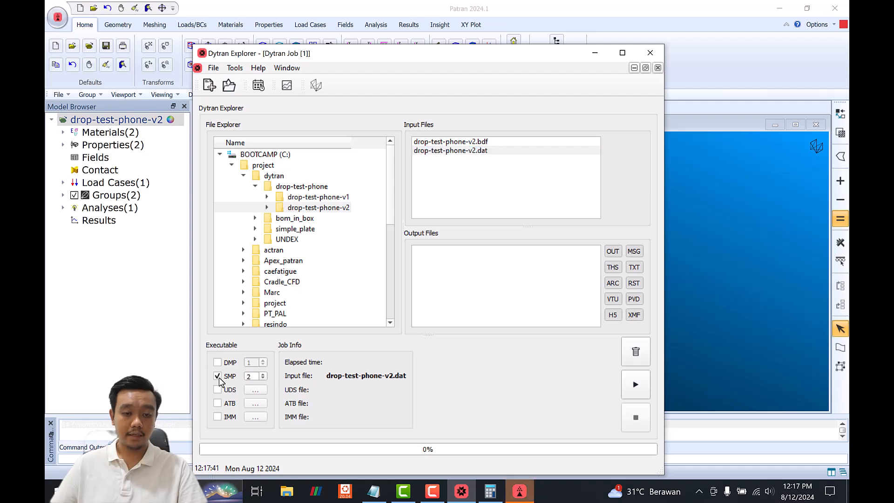
left_click(263, 375)
left_click(264, 375)
left_click(263, 375)
left_click(264, 375)
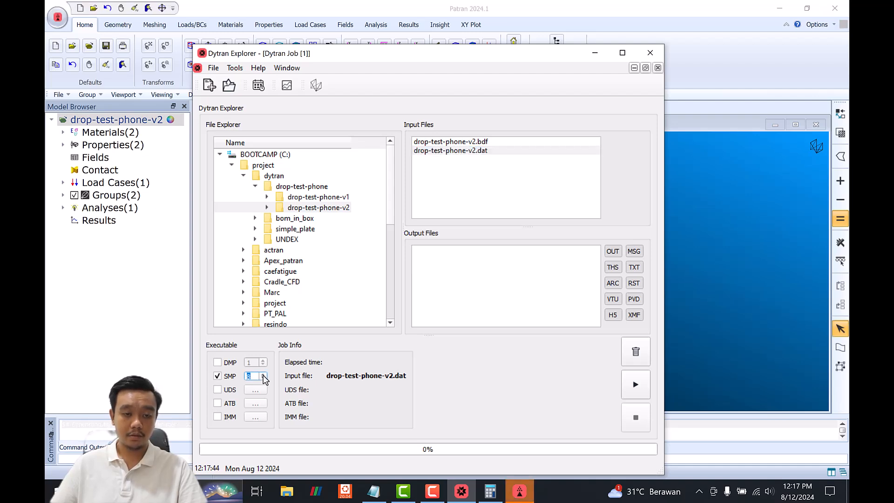
left_click(263, 375)
left_click(263, 375)
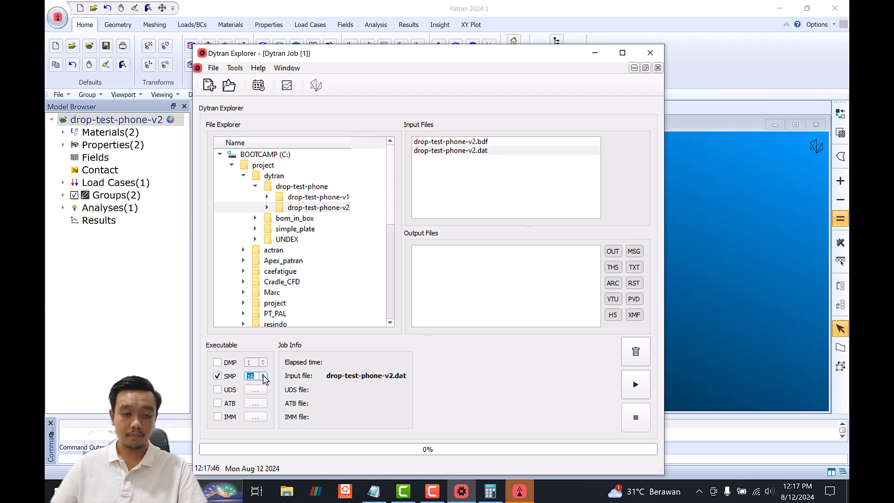
Step: Reselect drop-test-phone-v2.dat in the drop-test-phone-v2 folder and run the Dytran job
left_click(484, 150)
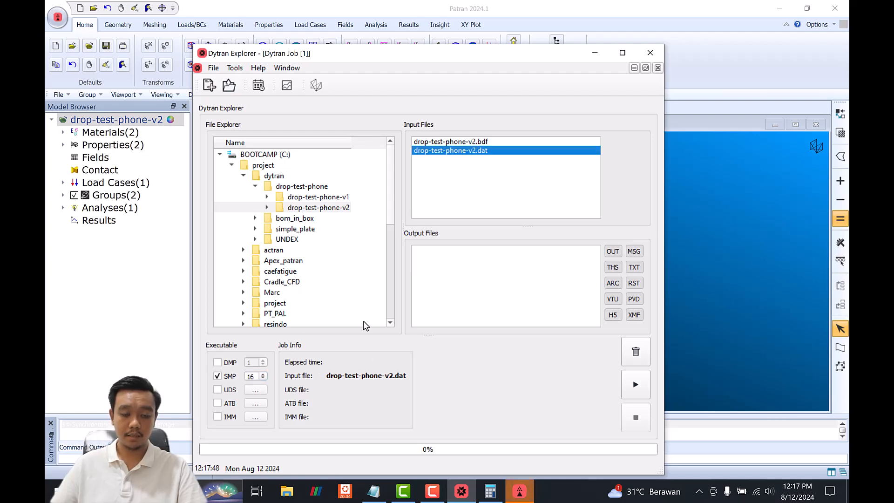
left_click(322, 199)
left_click(322, 206)
left_click(463, 152)
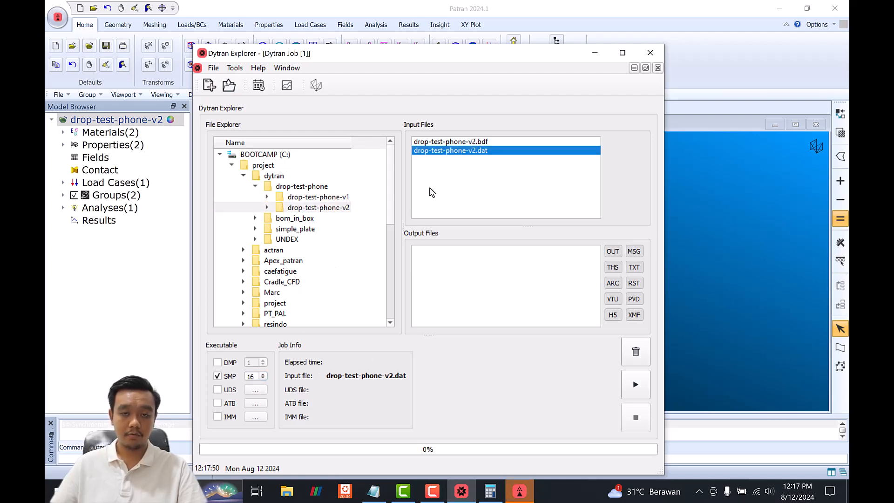
left_click(646, 394)
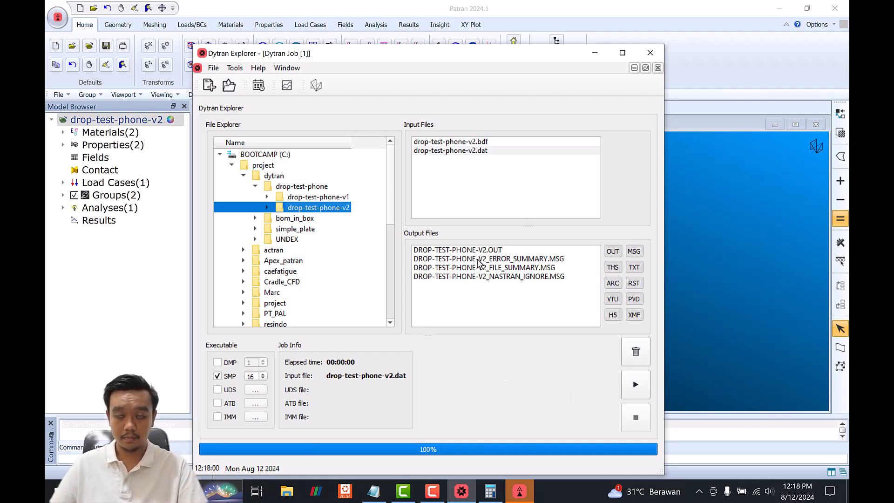
Step: Open DROP-TEST-PHONE-V2_ERROR_SUMMARY.MSG from the output files and examine the reported error text
double_click(503, 262)
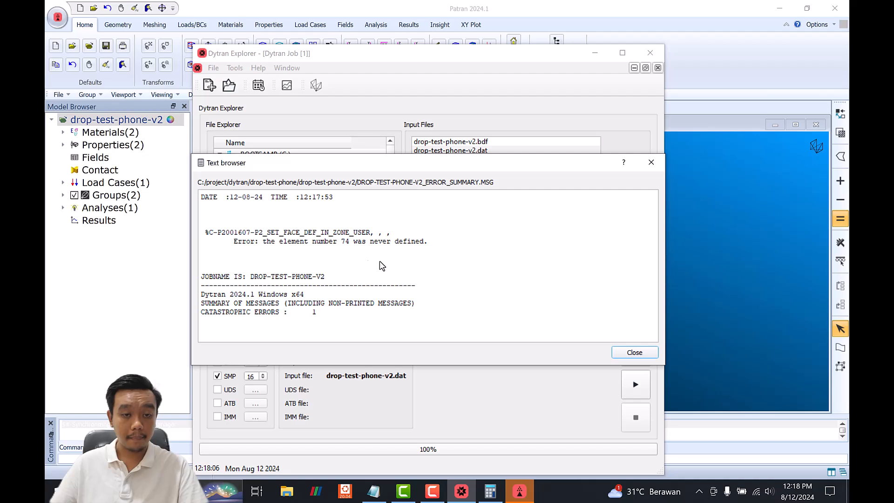
left_click_drag(257, 243, 425, 247)
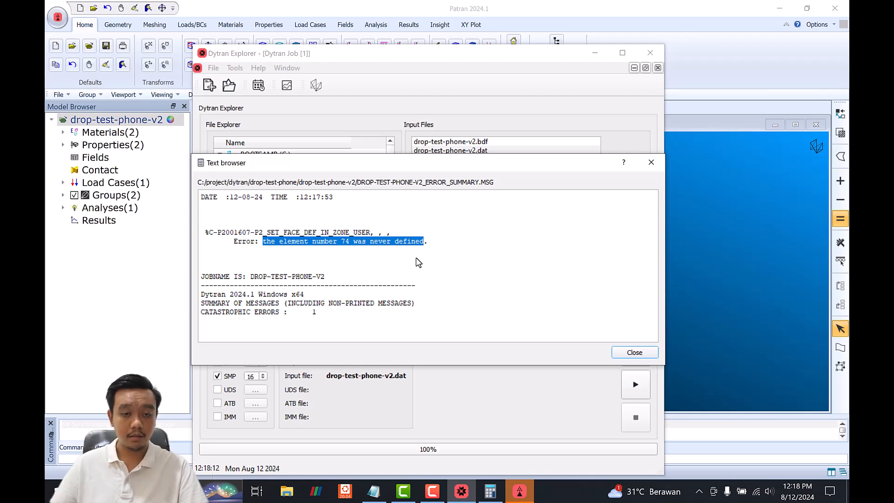
Step: Close the error report, inspect the material and property sets in Patran, and reopen DROP-TEST-PHONE-V2_ERROR_SUMMARY.MSG in Dytran Explorer
left_click(651, 163)
left_click(650, 53)
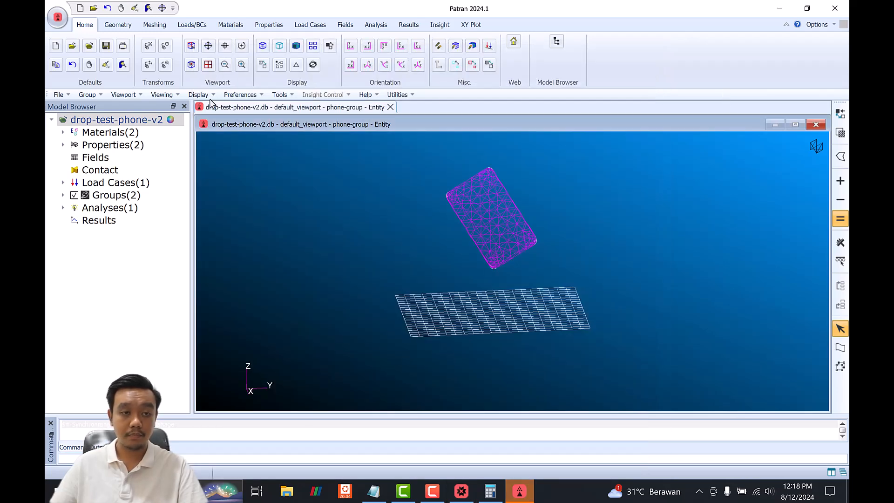
left_click(63, 145)
left_click(75, 157)
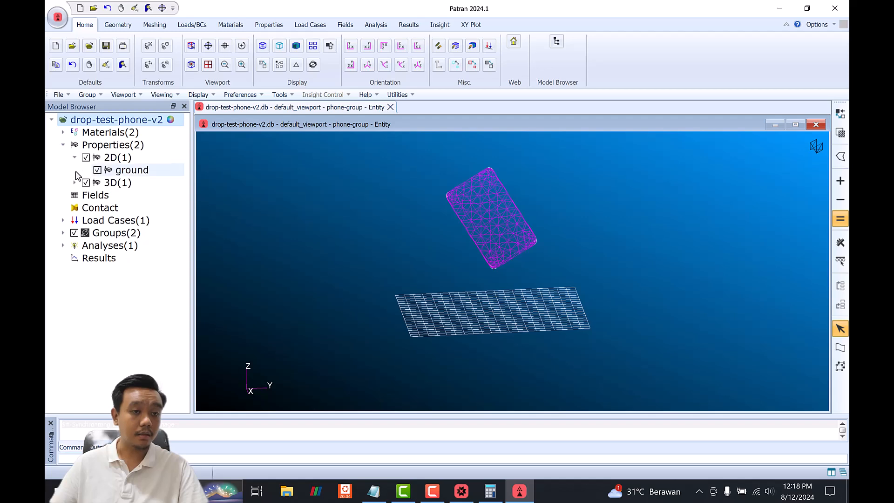
left_click(74, 183)
left_click(63, 132)
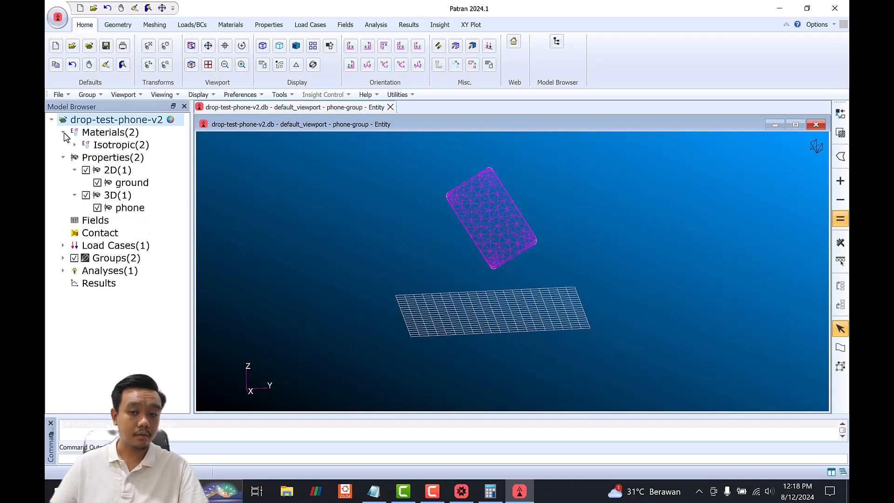
middle_click_drag(326, 226, 326, 228)
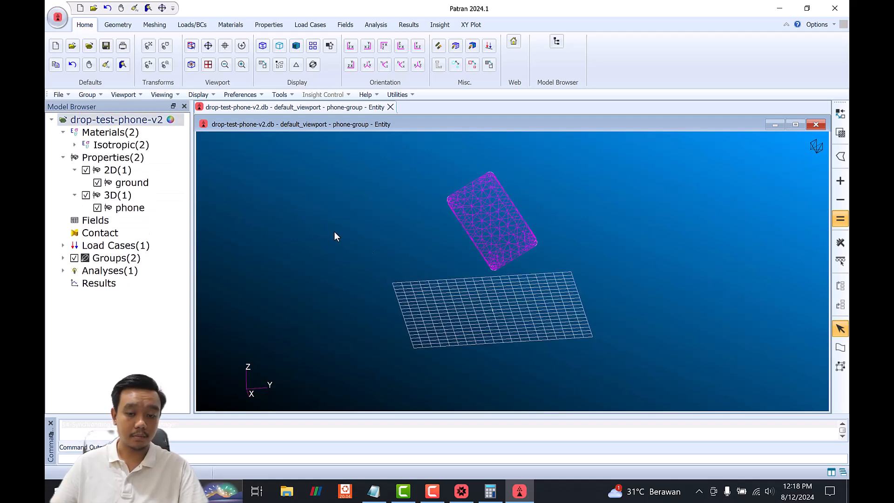
left_click(462, 492)
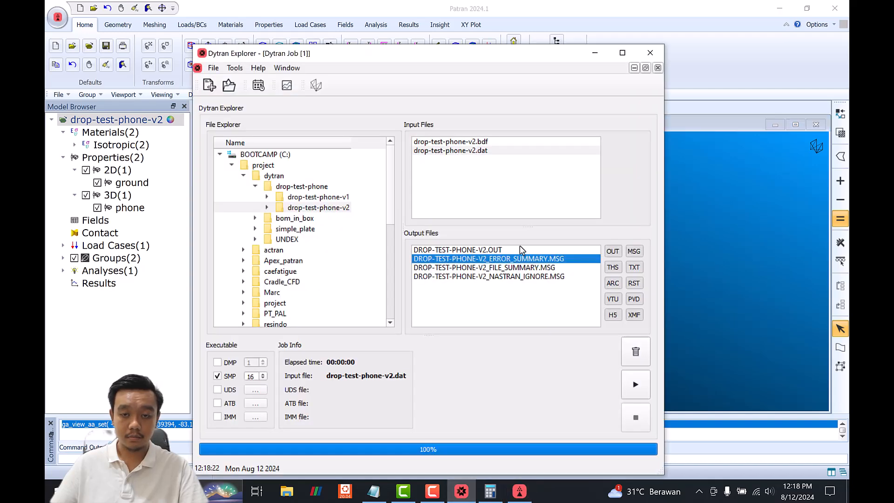
double_click(510, 259)
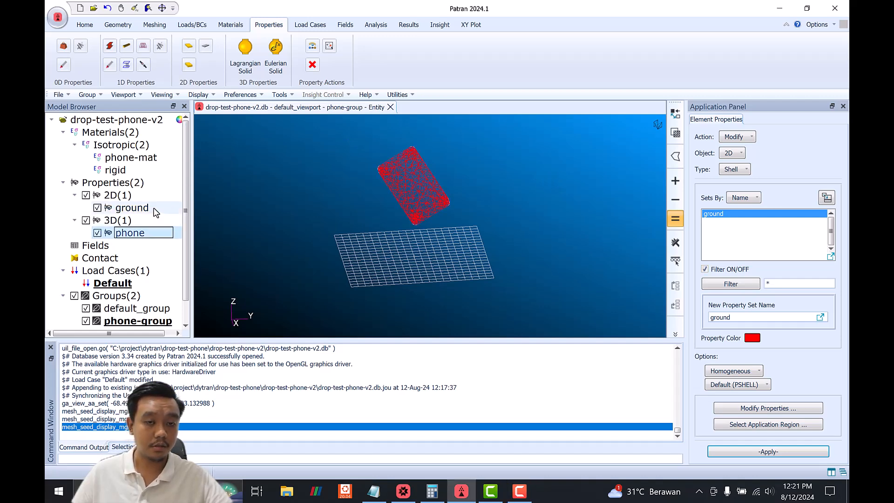
Step: Modify the ground 2D shell property in Patran so that its application region contains Surface 1
double_click(177, 207)
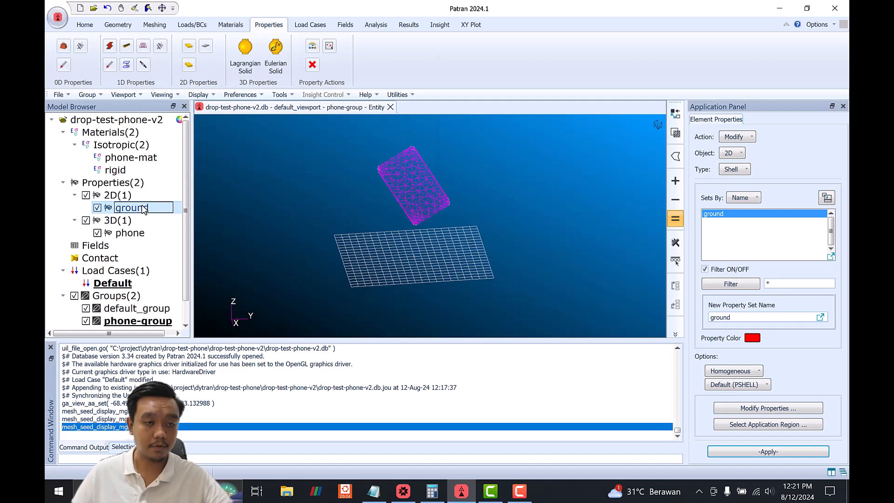
left_click(468, 325)
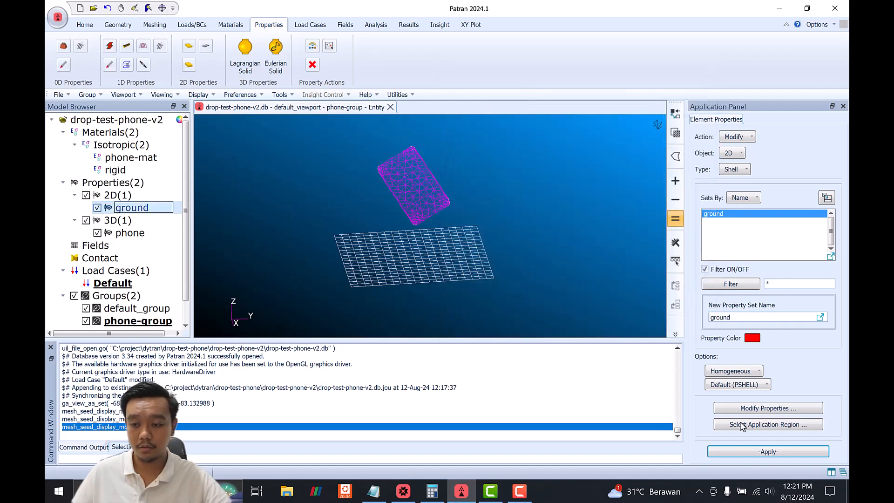
left_click(739, 425)
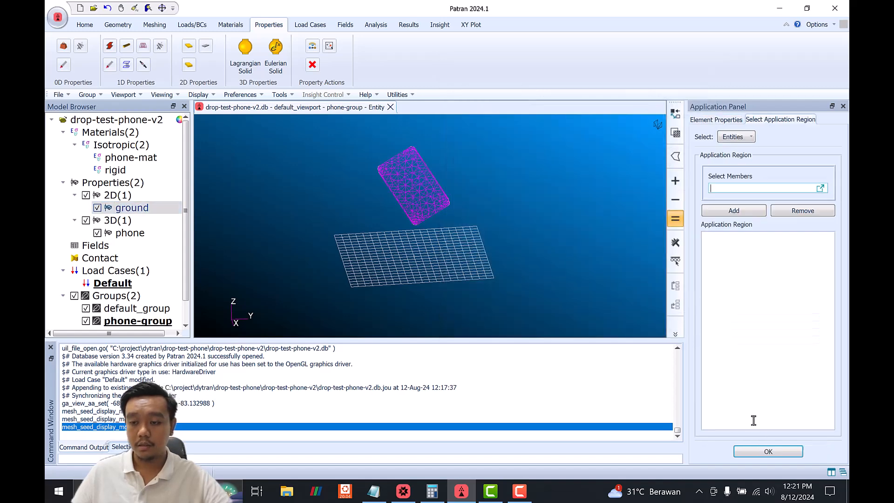
left_click(391, 253)
left_click(735, 211)
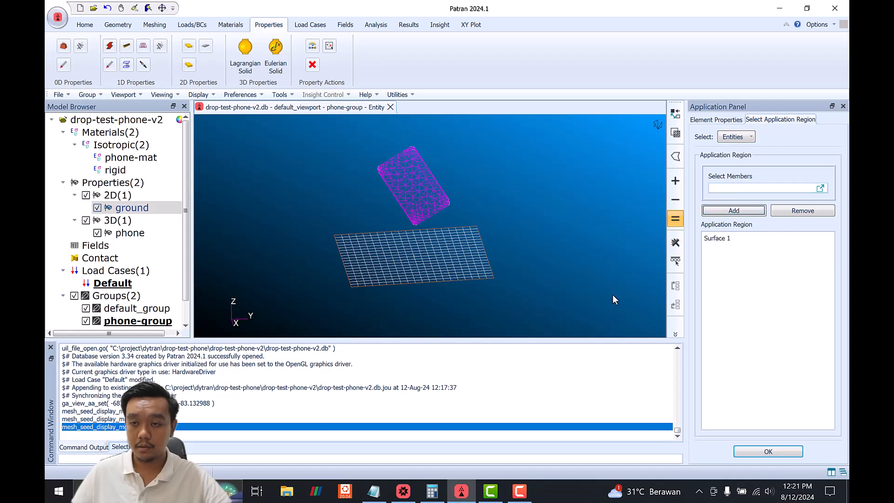
left_click(768, 451)
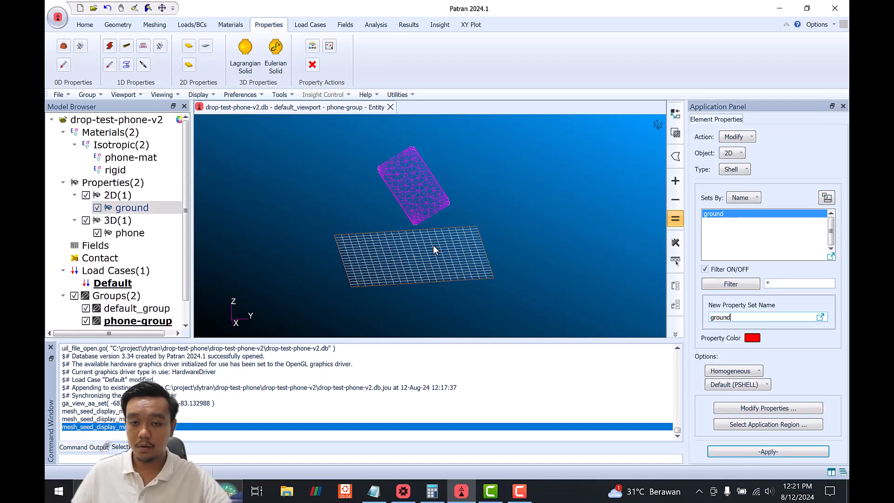
left_click(732, 455)
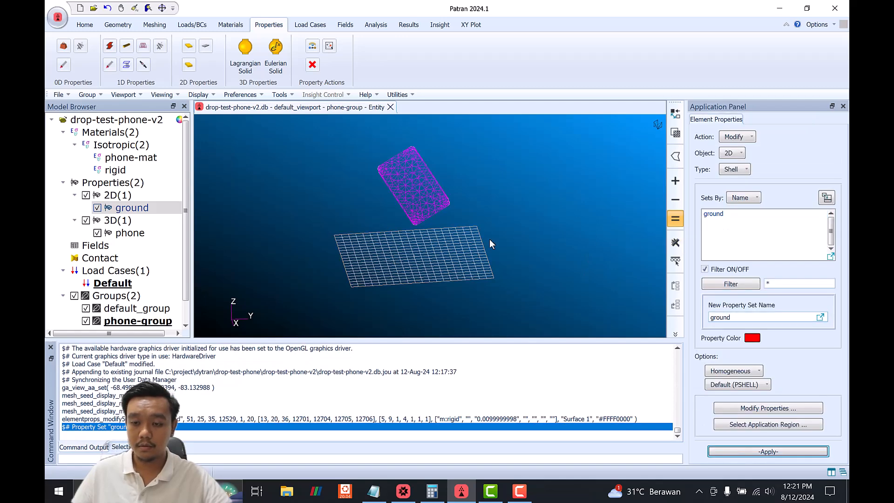
Step: Regenerate the full-run input deck for the drop-test-phone-v2 job, overwriting the existing job definition
left_click(376, 25)
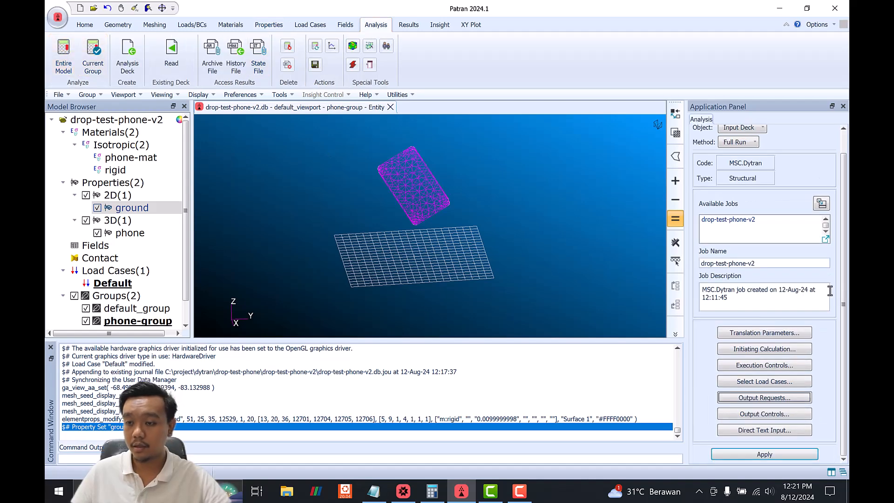
left_click(765, 454)
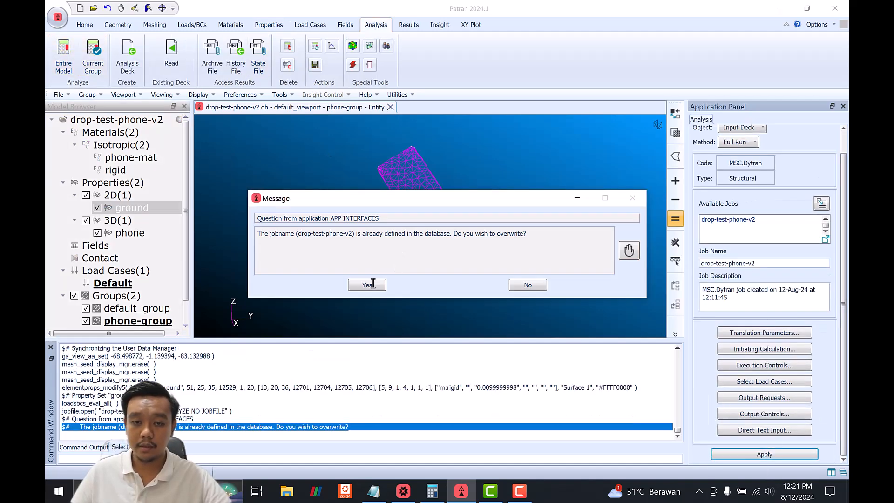
left_click(368, 286)
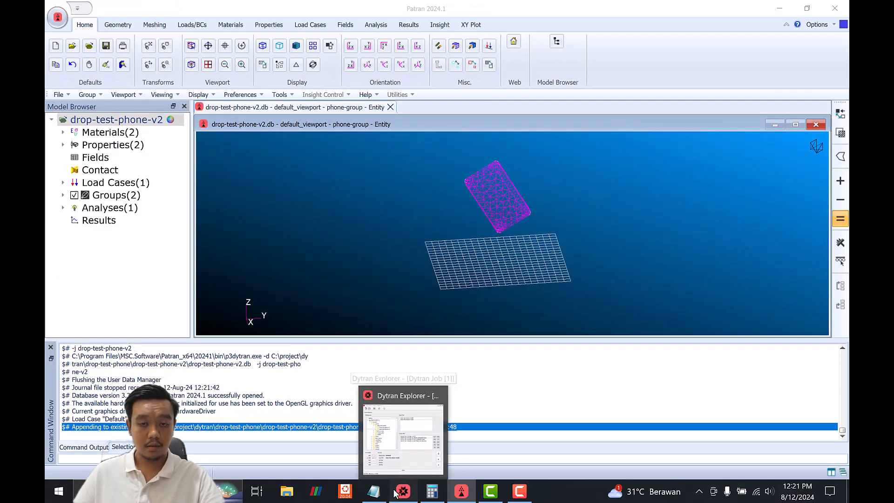
Step: Switch to Dytran Explorer, delete the previous drop-test-phone-v2 output files and rerun the job from drop-test-phone-v2.dat
left_click(403, 438)
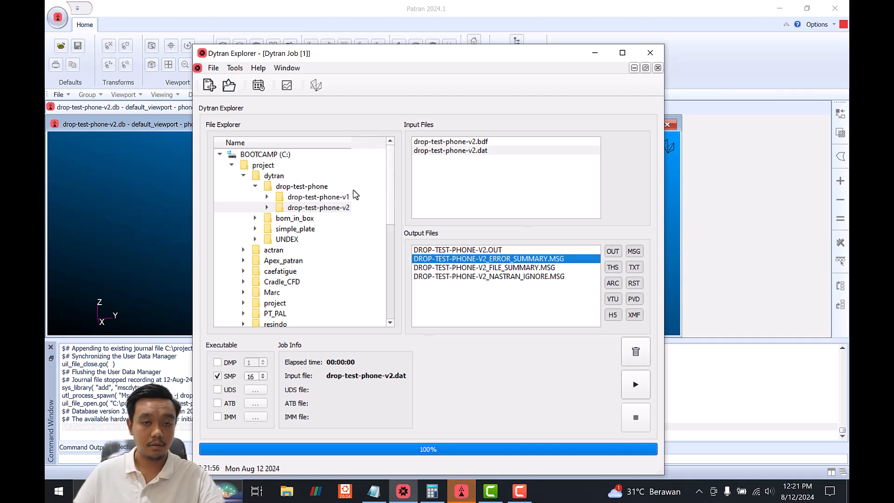
left_click(302, 196)
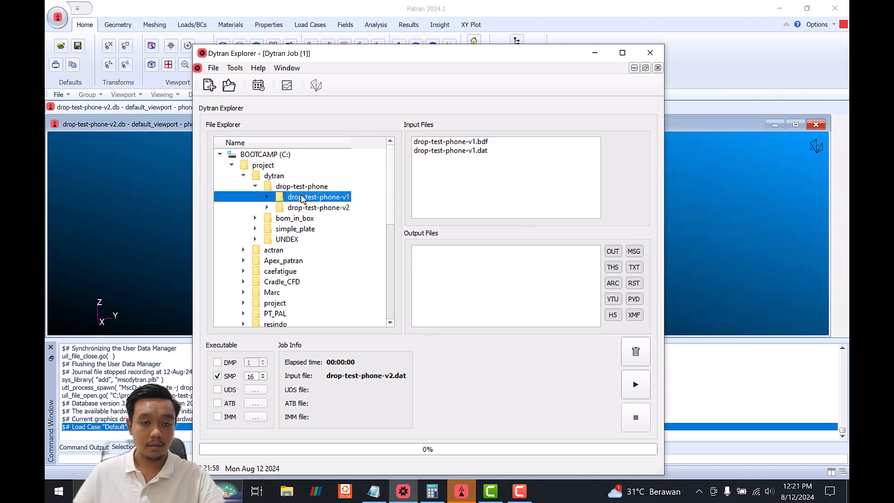
left_click(319, 208)
left_click(311, 197)
left_click(319, 208)
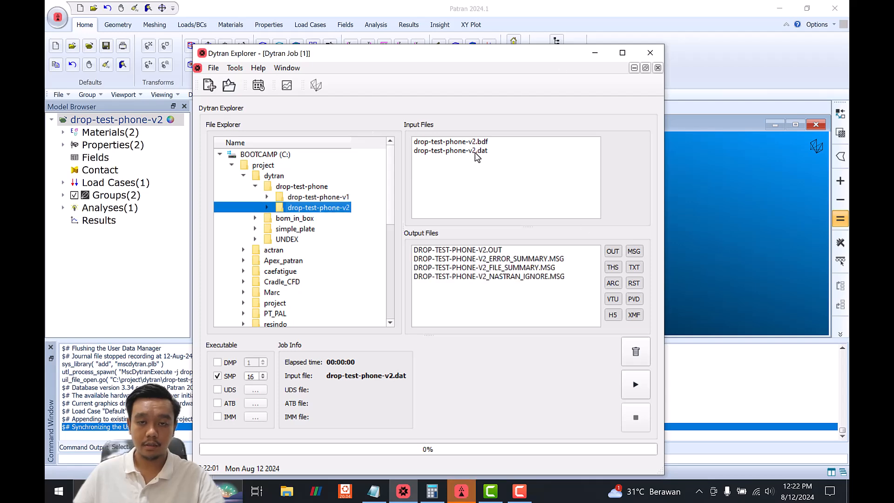
left_click(477, 153)
left_click(636, 352)
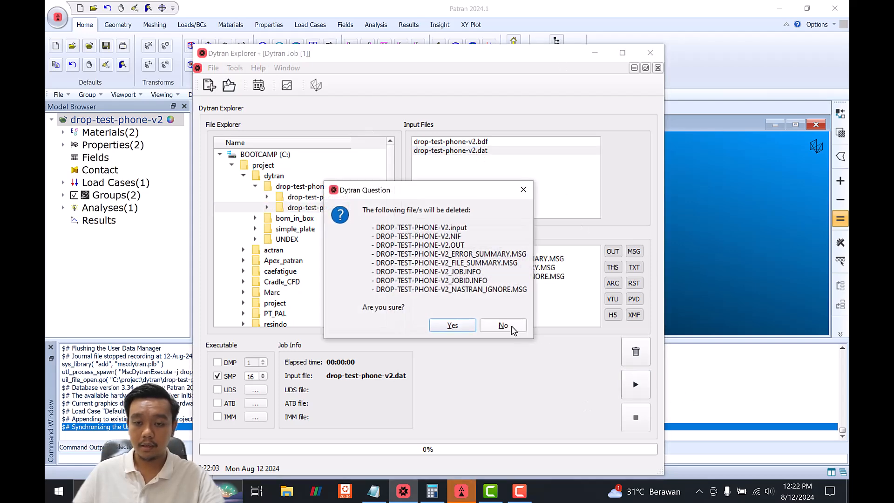
left_click(459, 325)
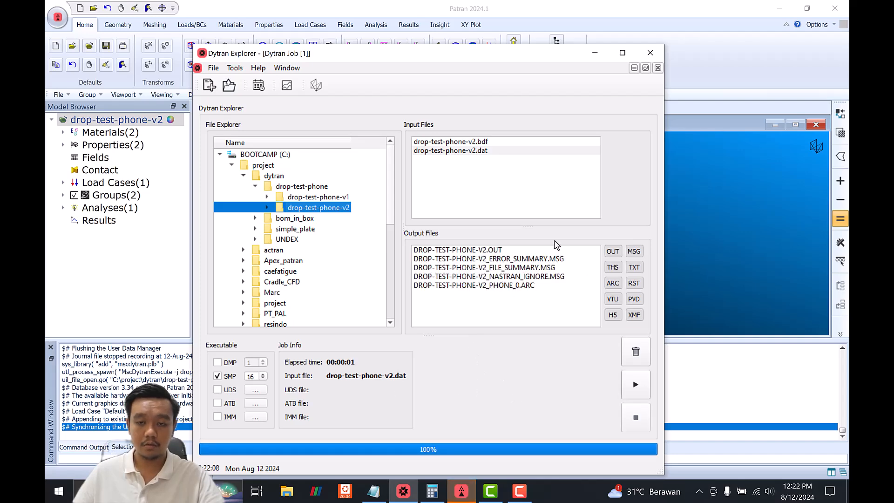
Step: Open DROP-TEST-PHONE-V2_ERROR_SUMMARY.MSG and examine the error about the initial time step and its allowable limit
scroll(304, 274, "down", 7)
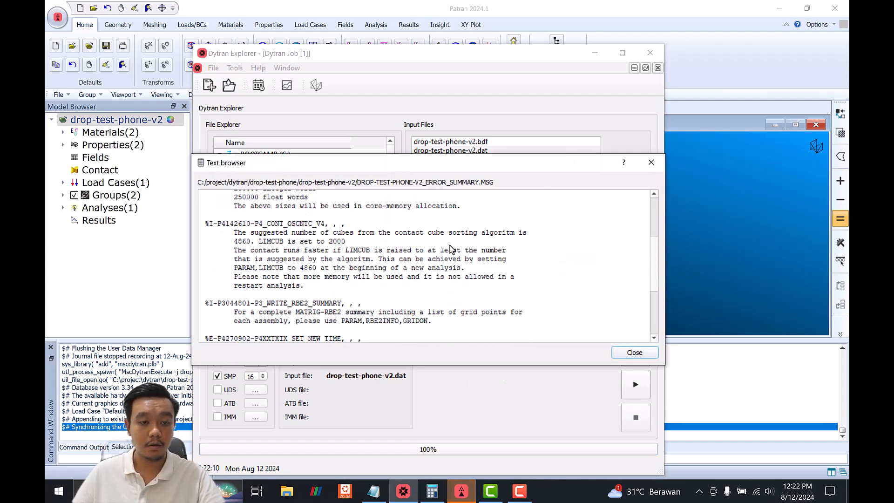
left_click_drag(288, 276, 450, 301)
left_click(450, 308)
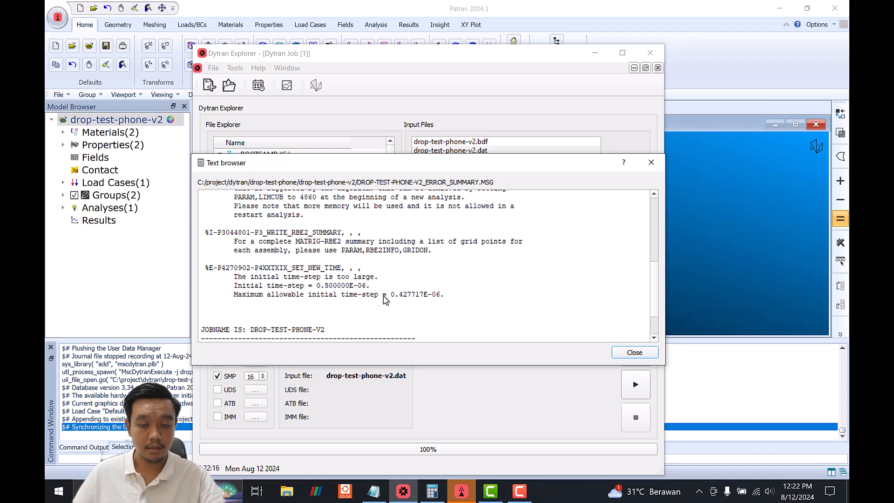
left_click_drag(400, 296, 402, 298)
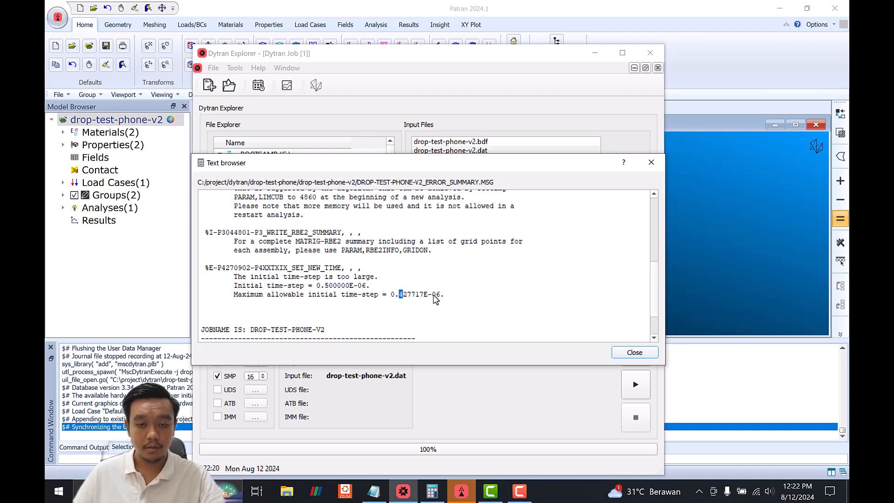
Step: Switch to Patran and open the full-run analysis setup for the entire model
left_click(706, 109)
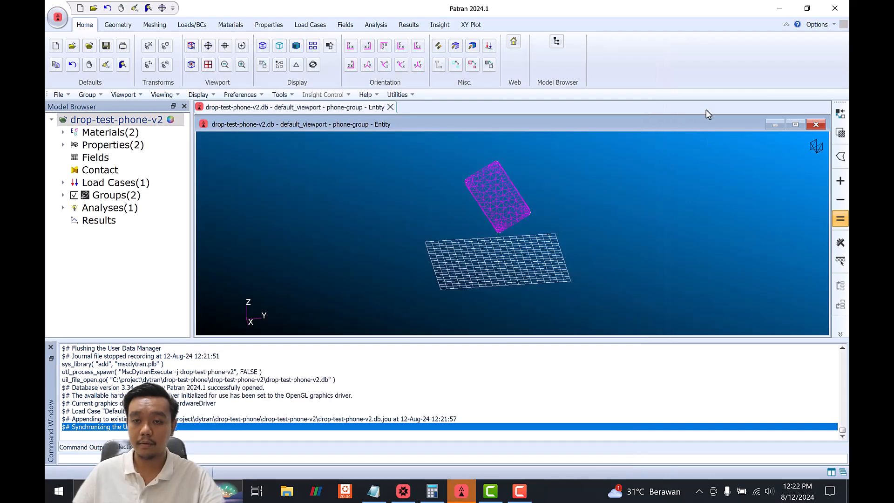
left_click(376, 26)
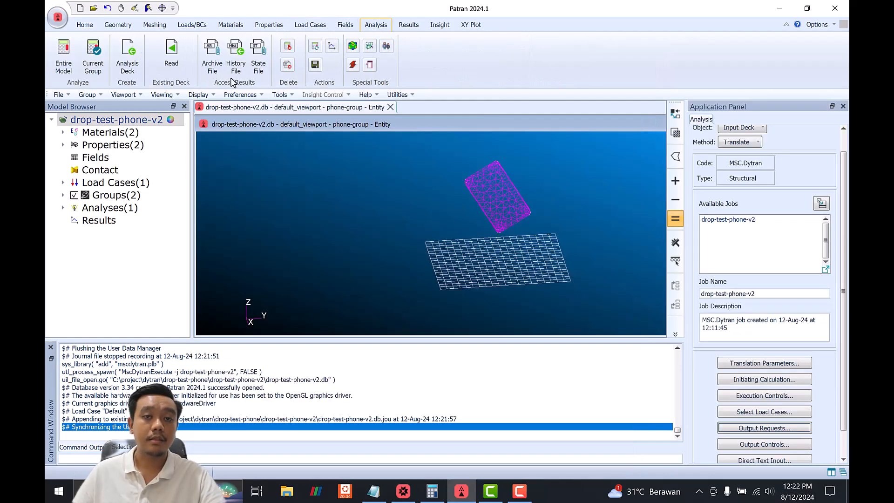
left_click(72, 54)
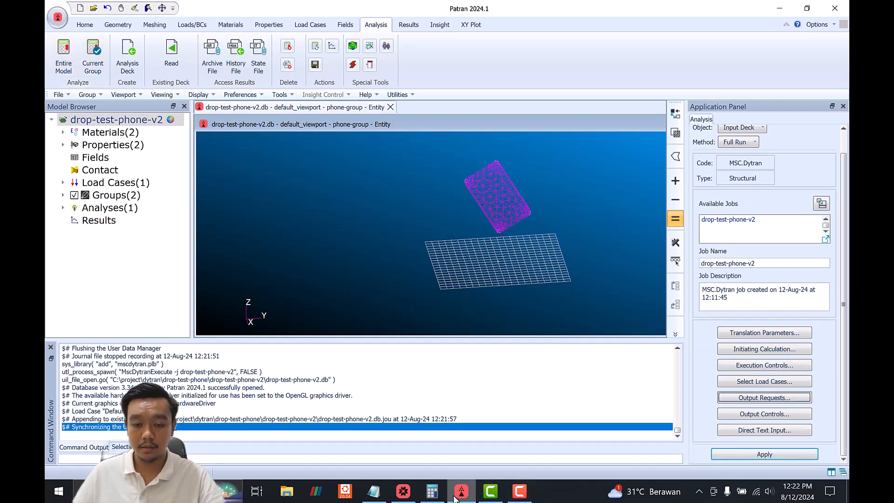
Step: Recheck the maximum allowable initial time step in Dytran Explorer's error summary
left_click(403, 492)
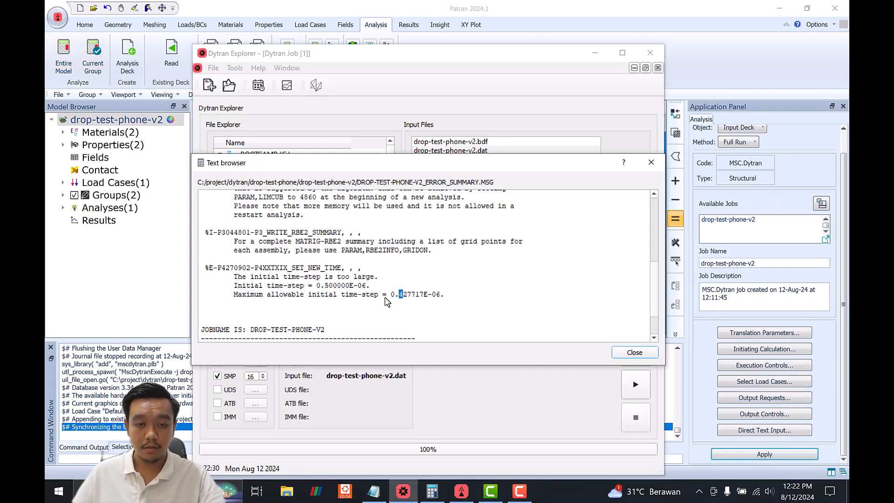
left_click_drag(395, 297, 437, 297)
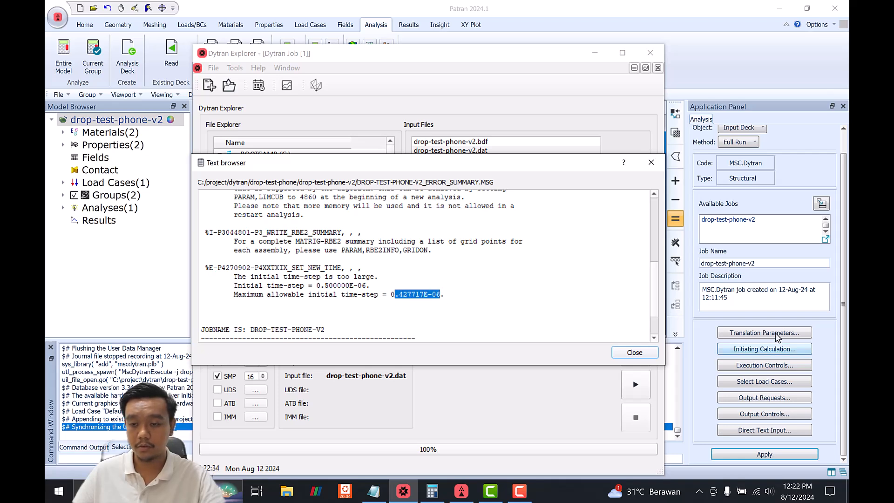
left_click(603, 406)
Step: Set the time-step size at start to 4e-7 in the execution control parameters of the Patran job
left_click(764, 397)
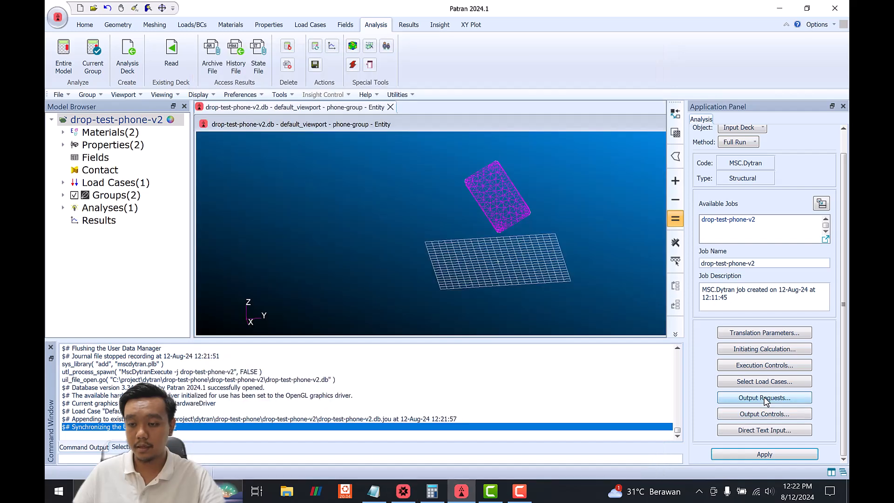
left_click(425, 372)
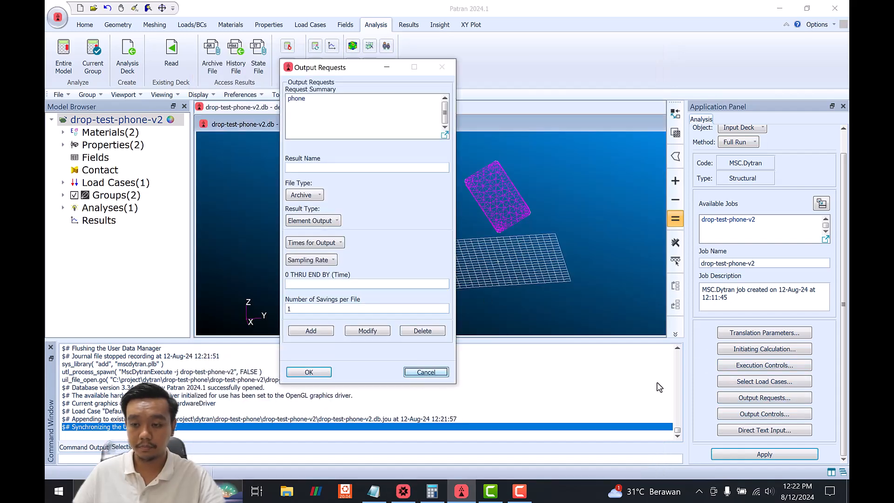
left_click(761, 366)
left_click(186, 76)
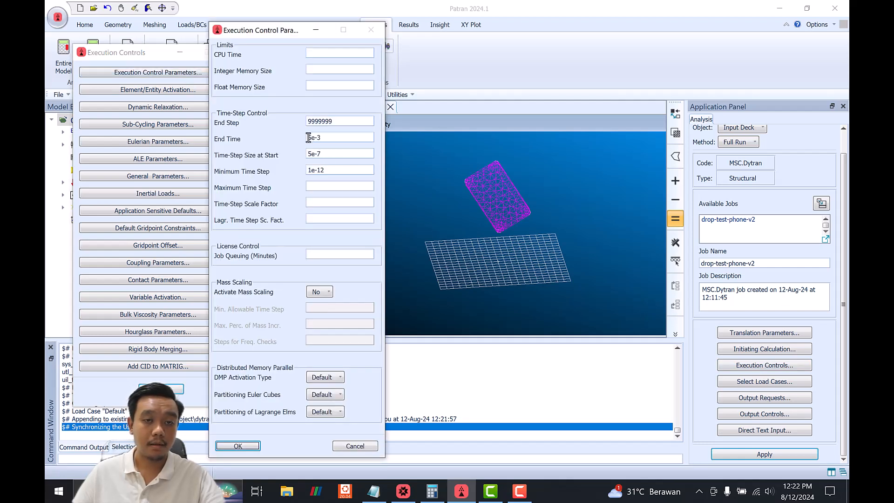
left_click(312, 154)
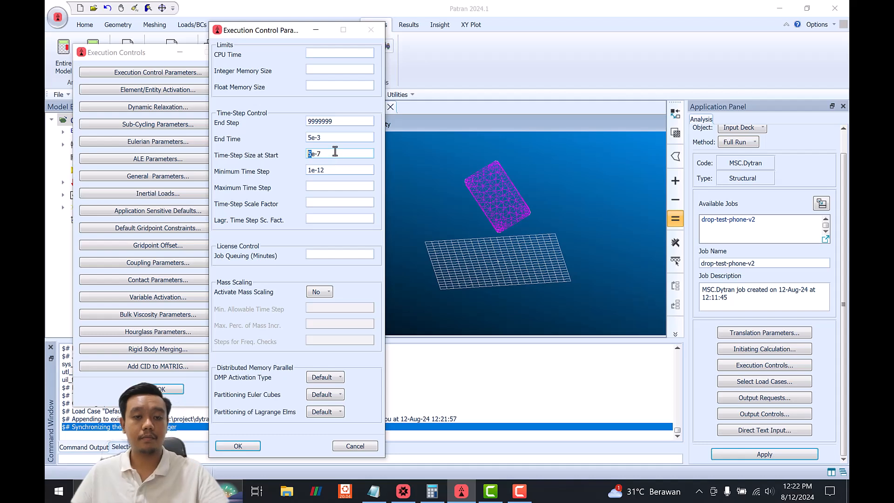
type("4")
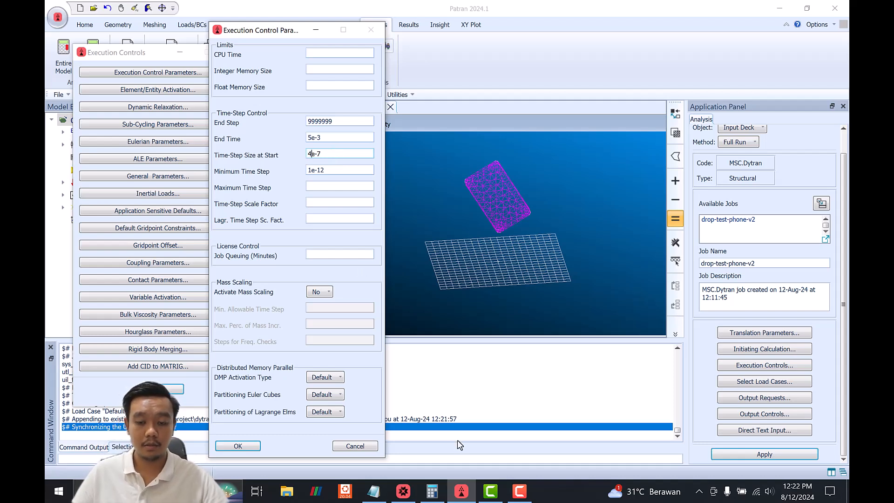
left_click(515, 494)
left_click(520, 495)
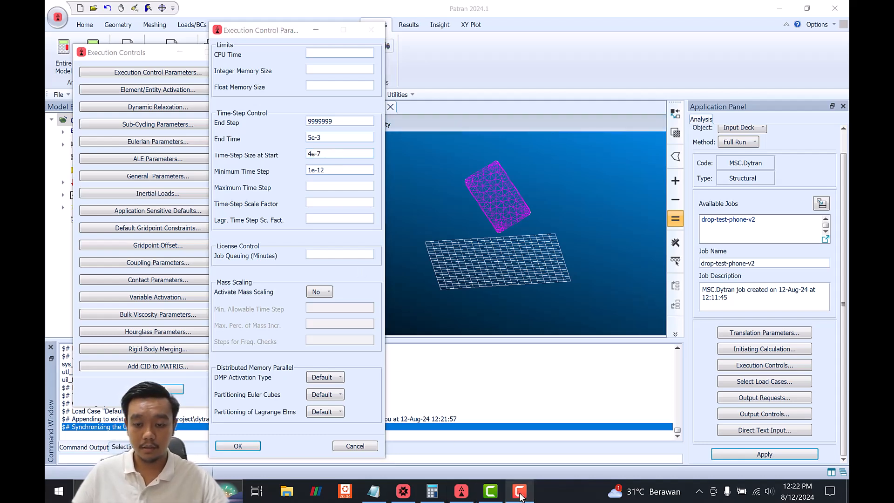
left_click(464, 494)
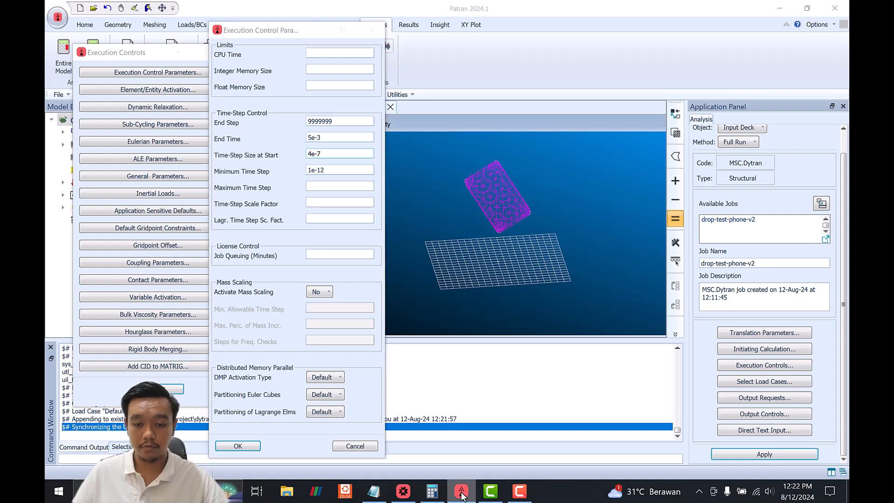
Step: Confirm the execution control settings and submit the drop-test-phone-v2 analysis, overwriting the existing job of that name
left_click(404, 493)
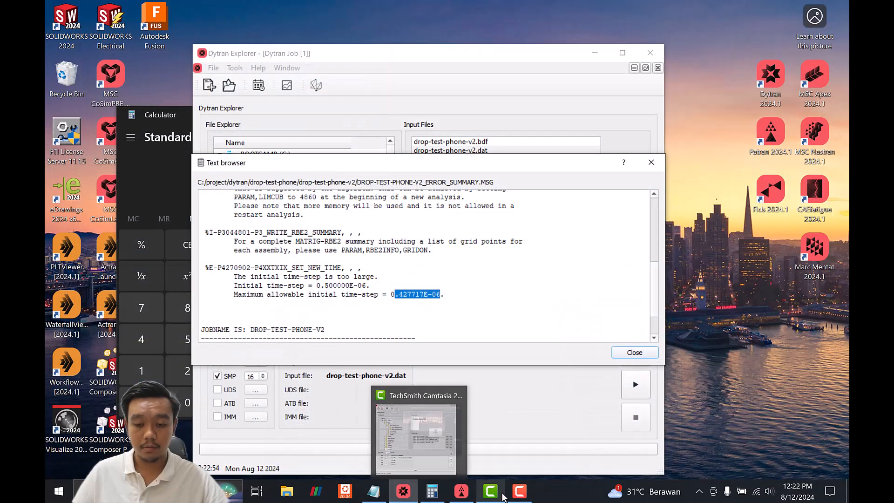
left_click(461, 493)
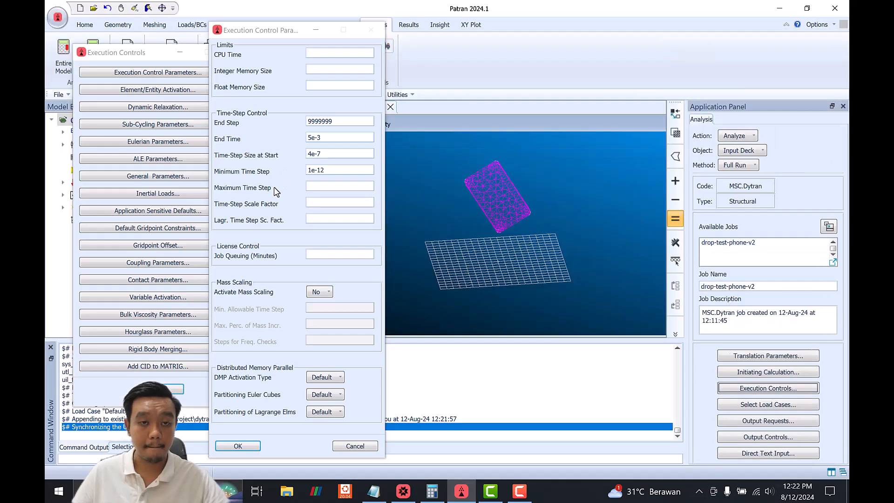
left_click(253, 444)
left_click(163, 389)
scroll(722, 447, "down", 2)
left_click(764, 454)
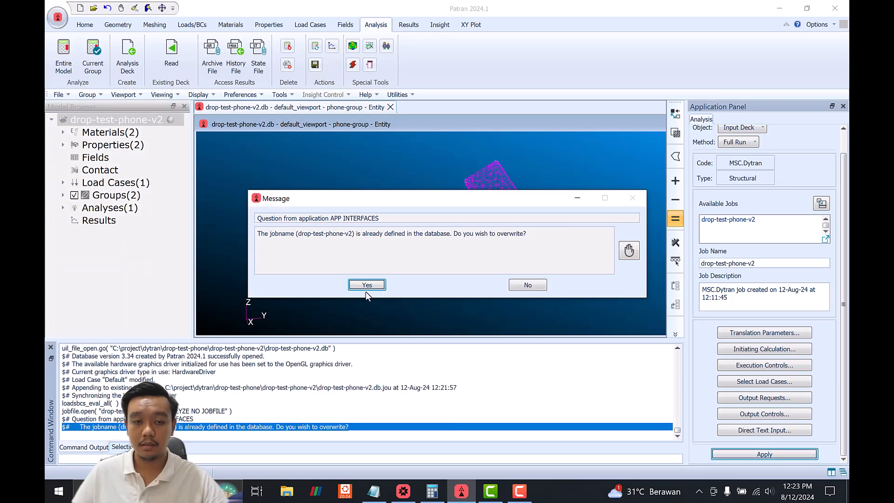
left_click(366, 284)
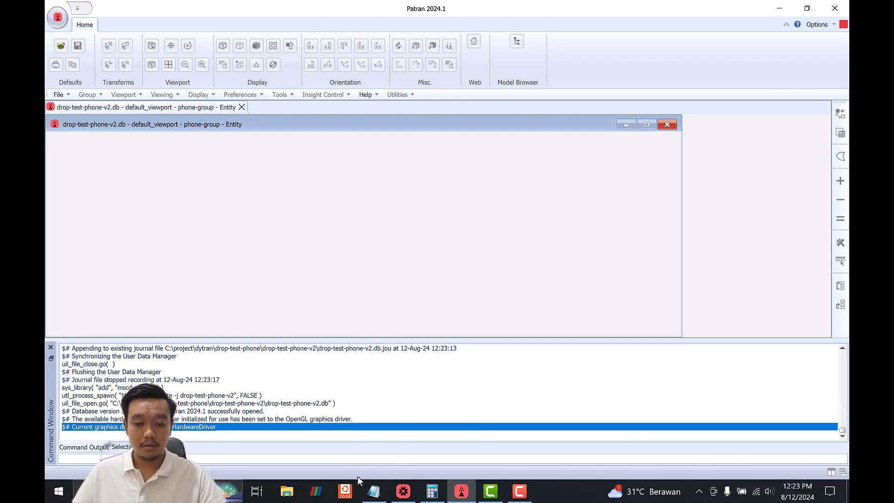
Step: Switch to Dytran Explorer, close the error summary and run drop-test-phone-v2.dat from the drop-test-phone-v2 folder
left_click(401, 488)
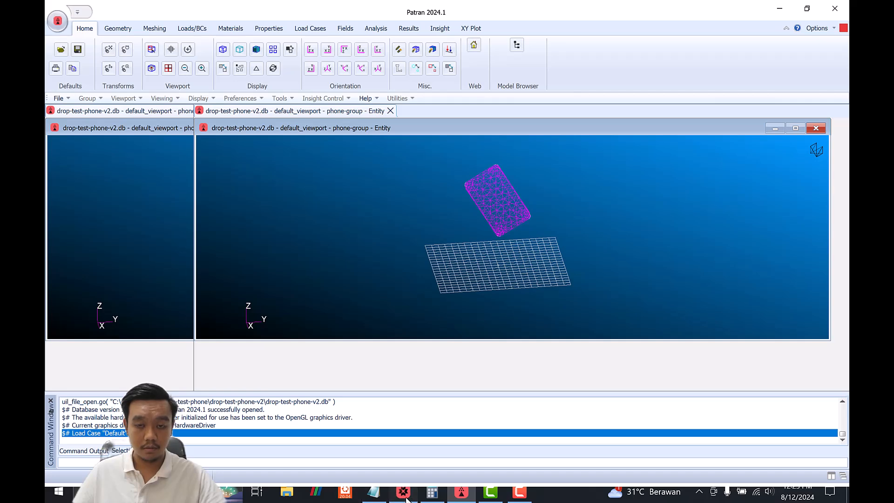
left_click(403, 491)
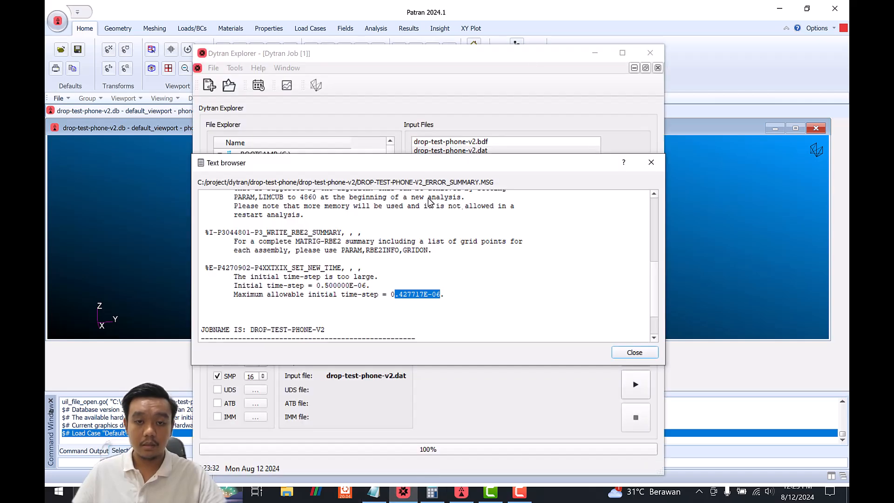
left_click(635, 353)
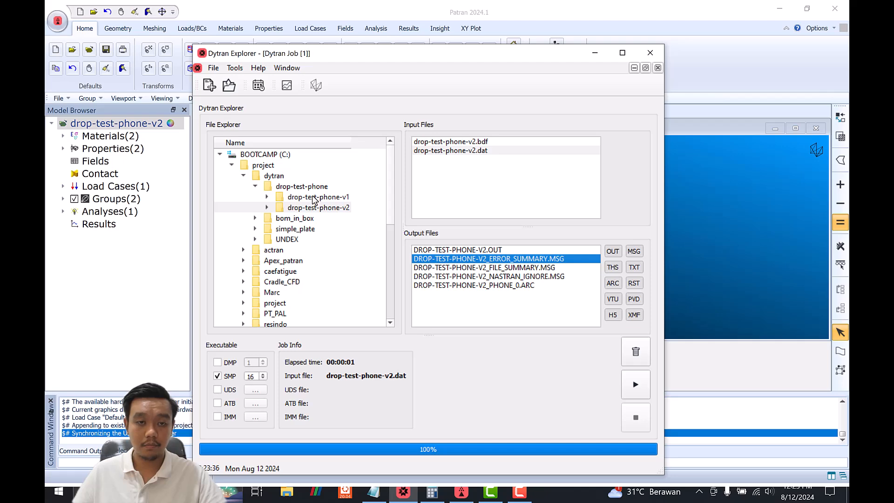
left_click(318, 207)
left_click(479, 151)
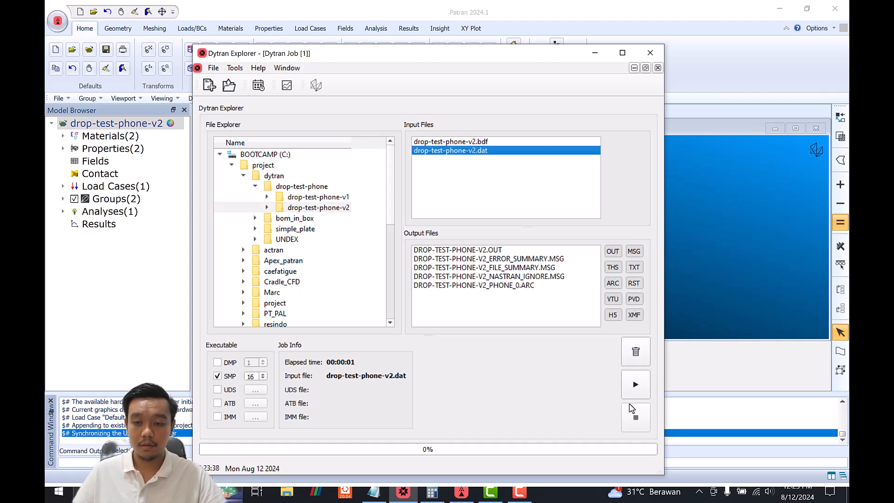
left_click(636, 352)
left_click(446, 328)
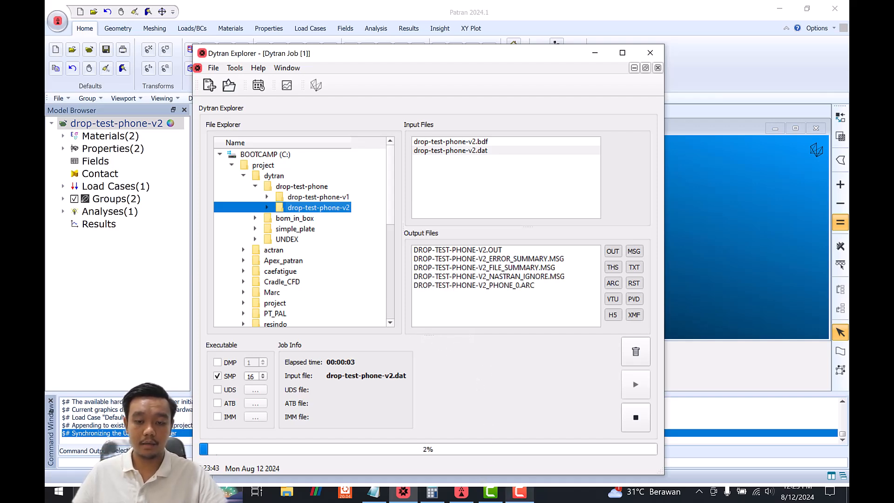
left_click(488, 397)
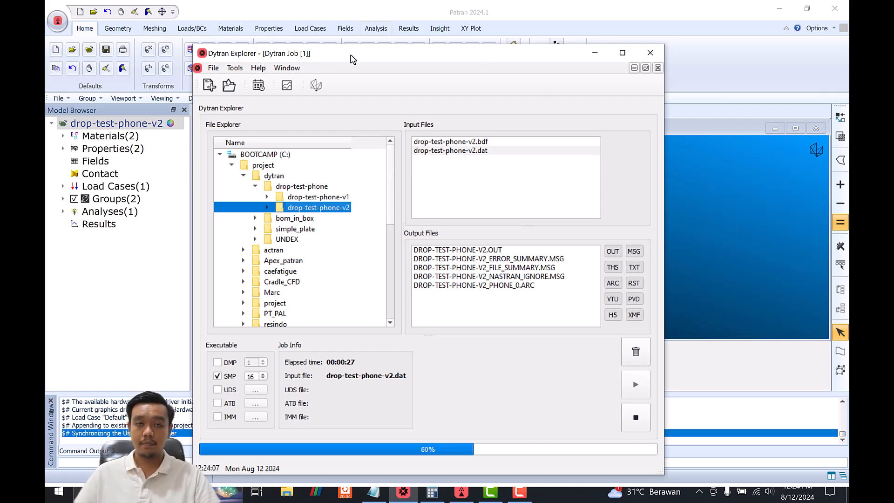
left_click_drag(352, 59, 334, 45)
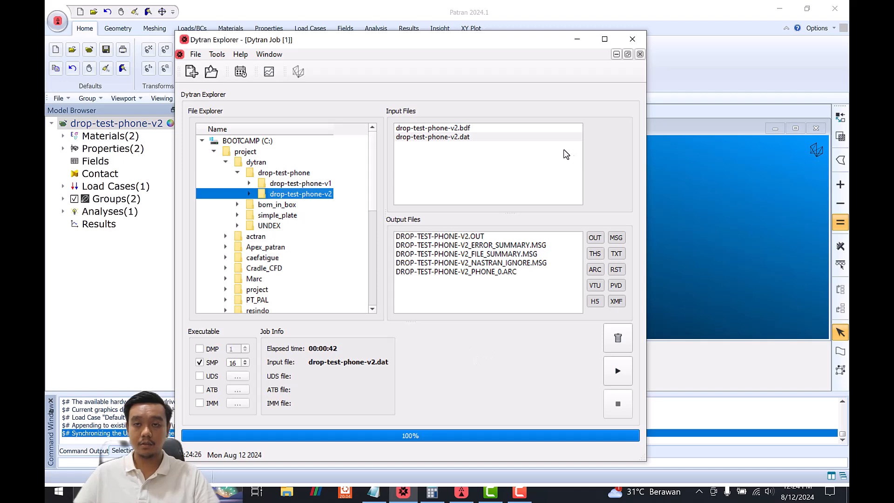
Step: Switch to Patran and attach the model and results from the archive file DROP-TEST-PHONE-V2_PHONE_0.ARC
left_click(737, 88)
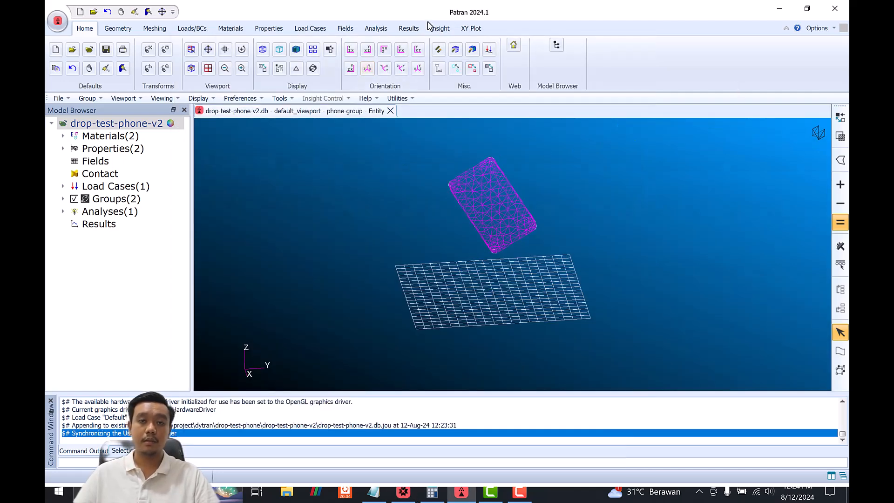
left_click(468, 18)
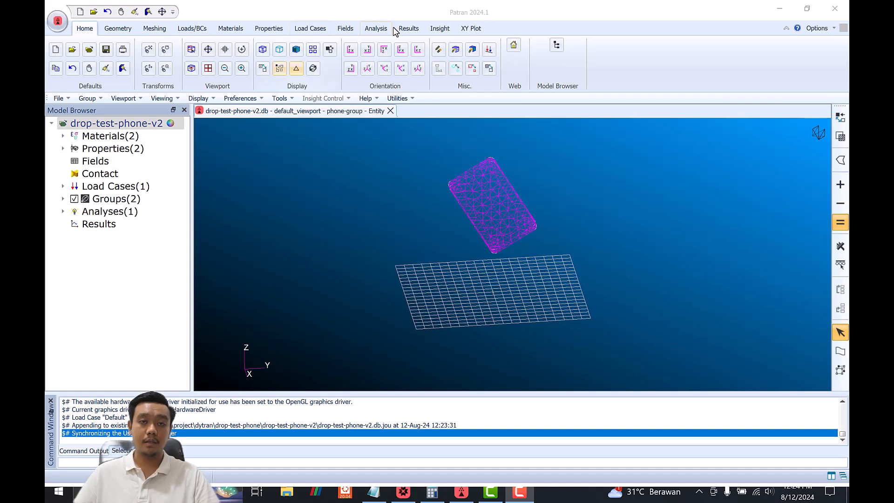
left_click(378, 28)
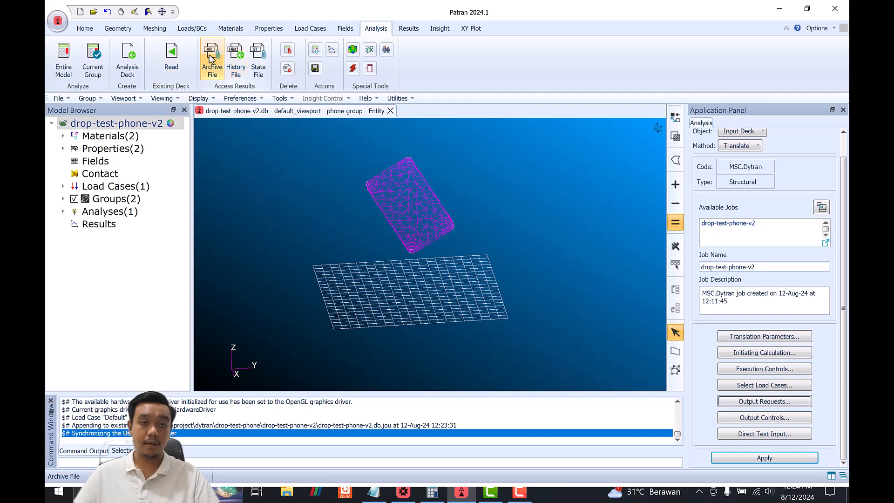
left_click(212, 59)
left_click(751, 435)
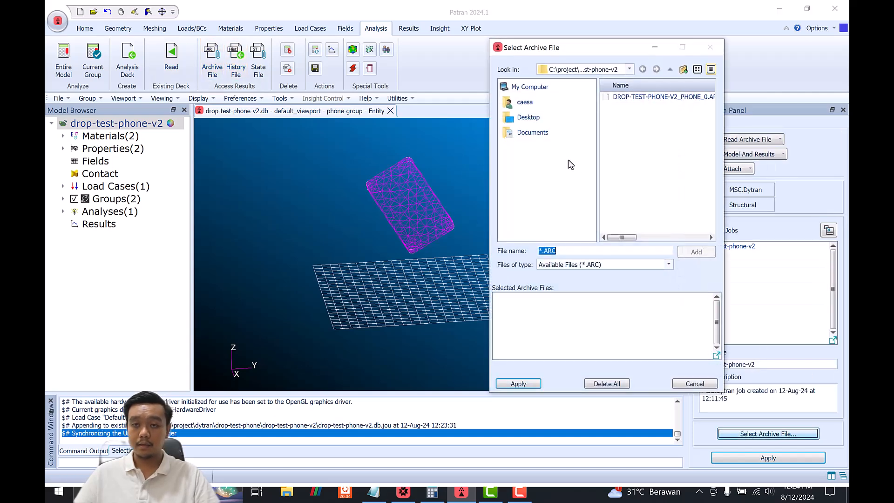
left_click(651, 99)
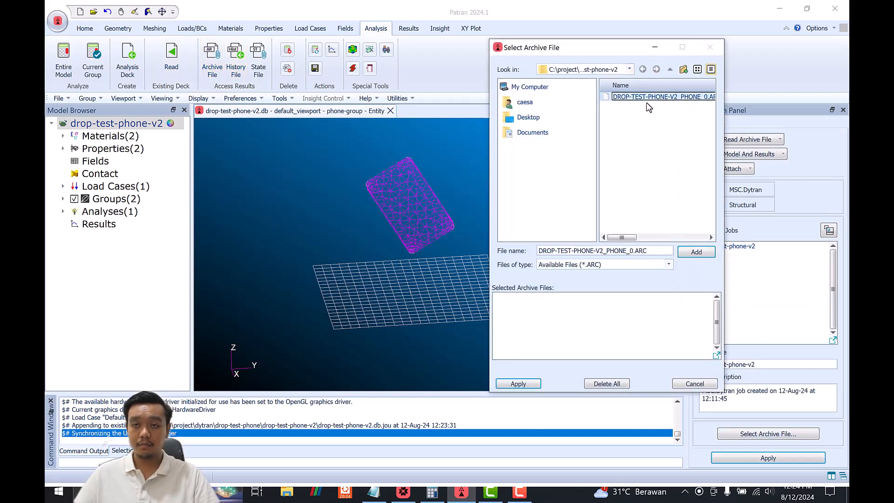
left_click(696, 252)
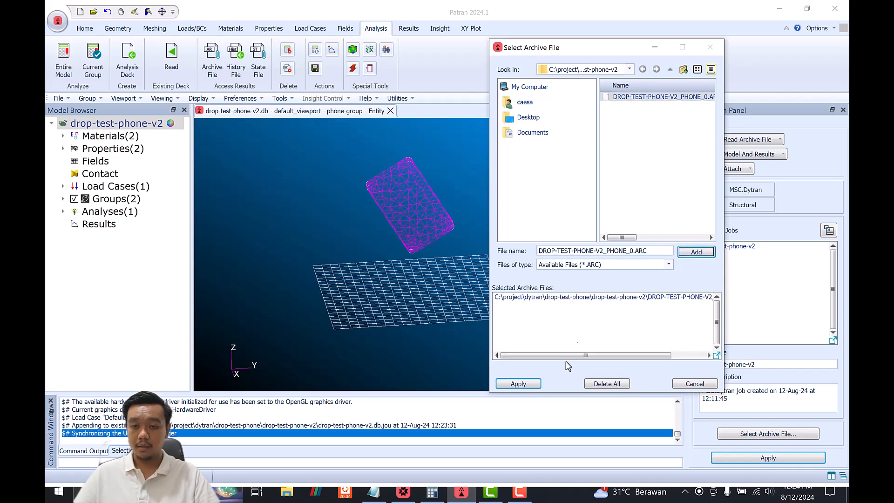
left_click(519, 383)
left_click(766, 458)
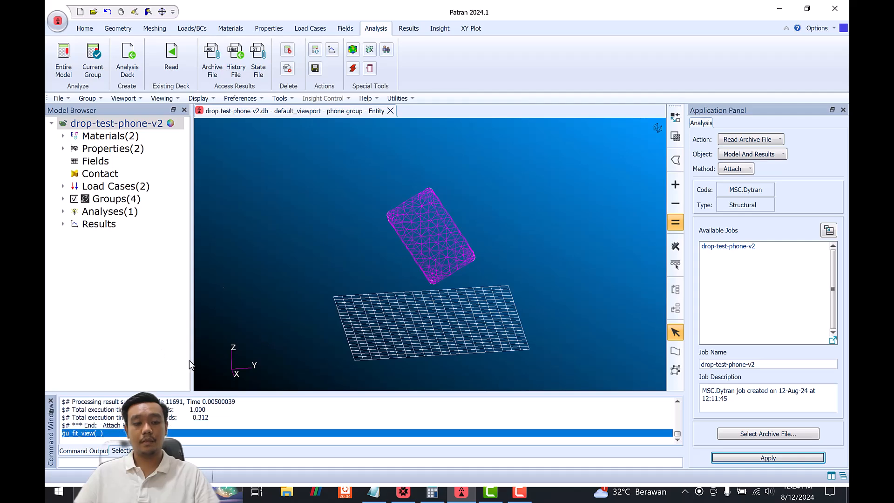
Step: Open the results quick plot and select all result cases of DROP-TEST-PHONE-V2_PHONE
left_click(408, 28)
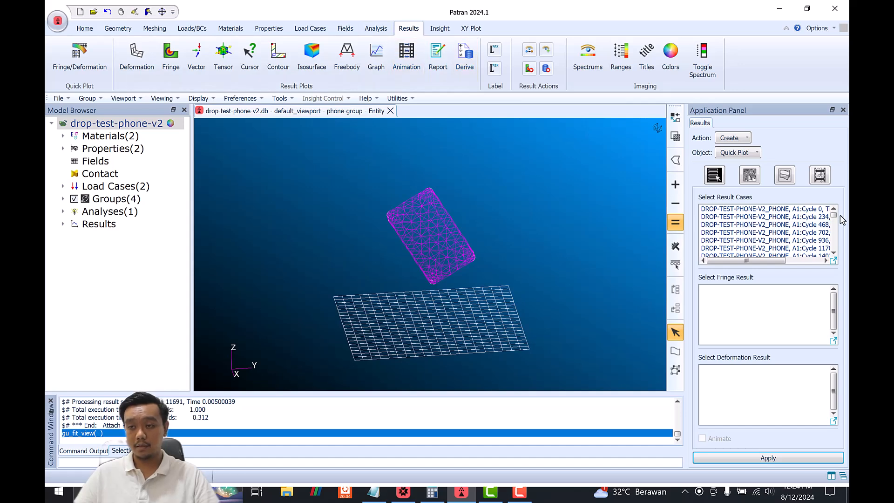
left_click_drag(835, 215, 834, 252)
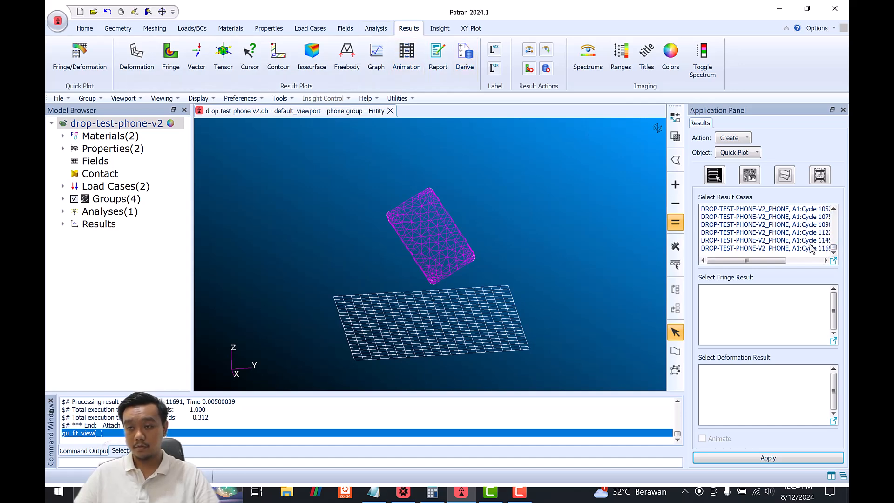
left_click(732, 248)
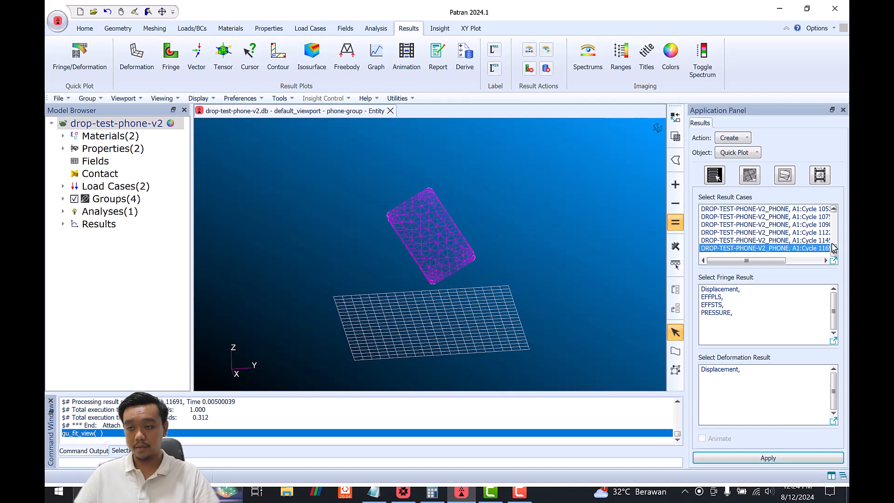
mouse_move(834, 247)
left_mouse_down()
mouse_move(834, 210)
mouse_move(833, 250)
left_mouse_up()
left_click(809, 211)
left_click(821, 249)
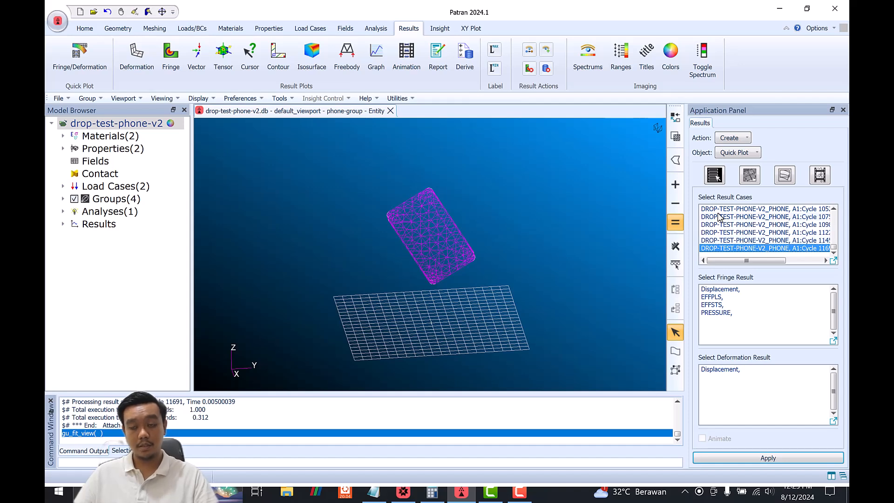
key("ctrl+a")
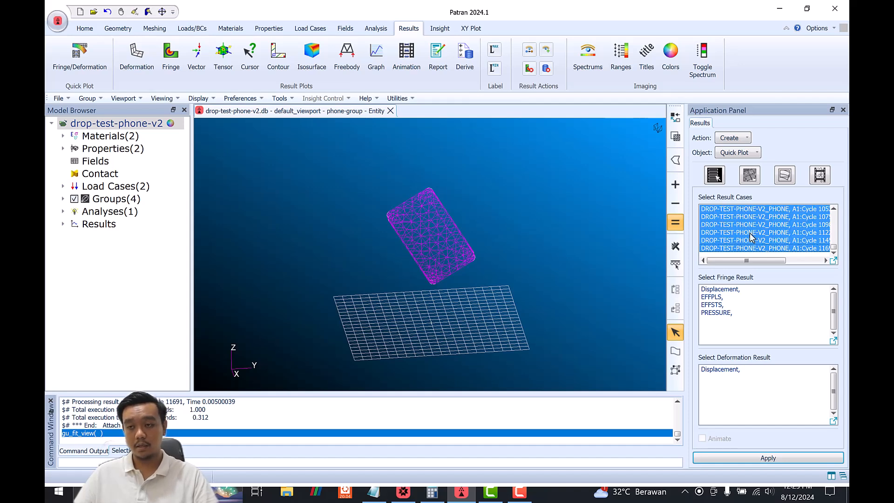
Step: Animate the selected result cases with EFFPLS as the fringe result and Displacement as the deformation result
left_click(713, 298)
left_click(711, 305)
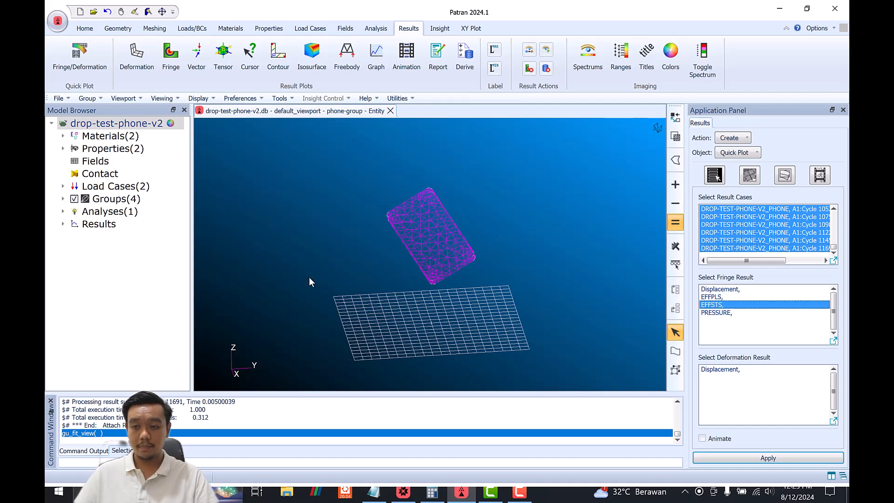
left_click(708, 297)
left_click(726, 372)
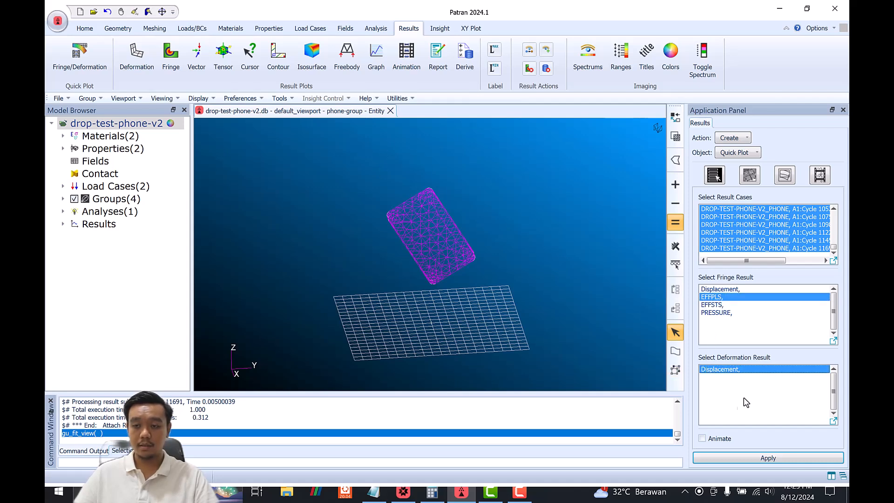
left_click(730, 440)
left_click(726, 457)
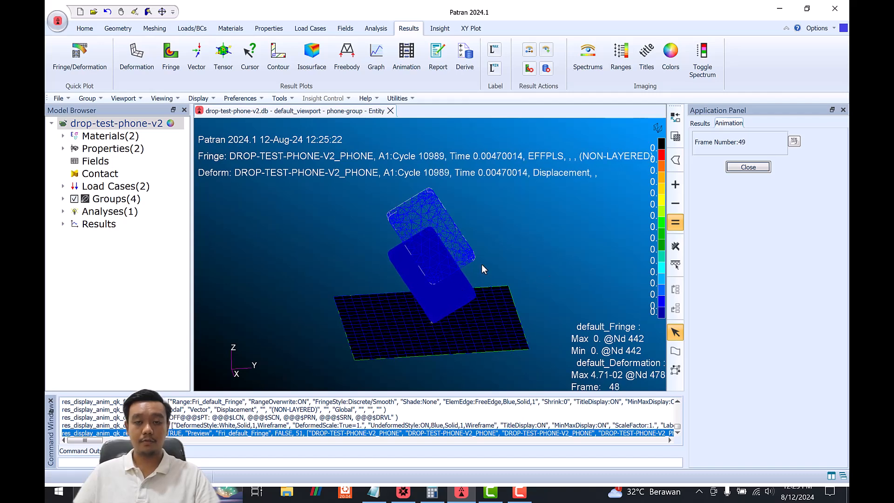
middle_click_drag(488, 298, 450, 311)
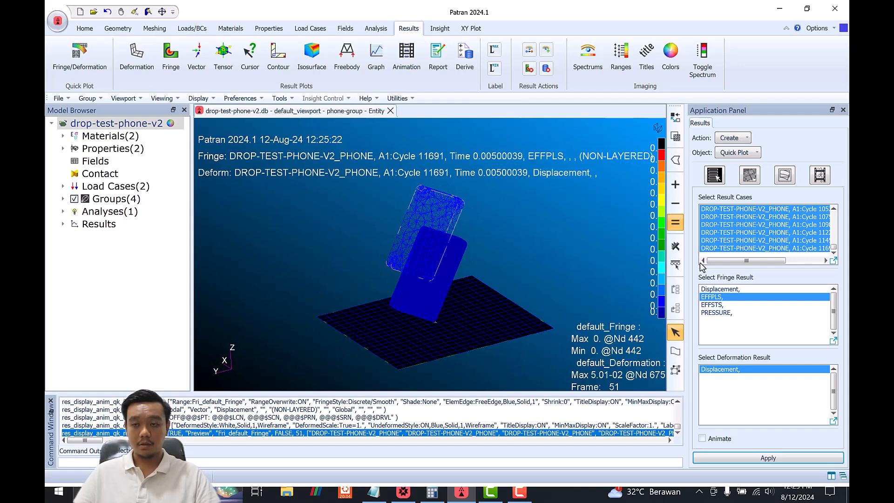
Step: Select only the Cycle 11691 result case and turn off the undeformed shape in the deformation attributes
left_click(818, 249)
left_click(785, 176)
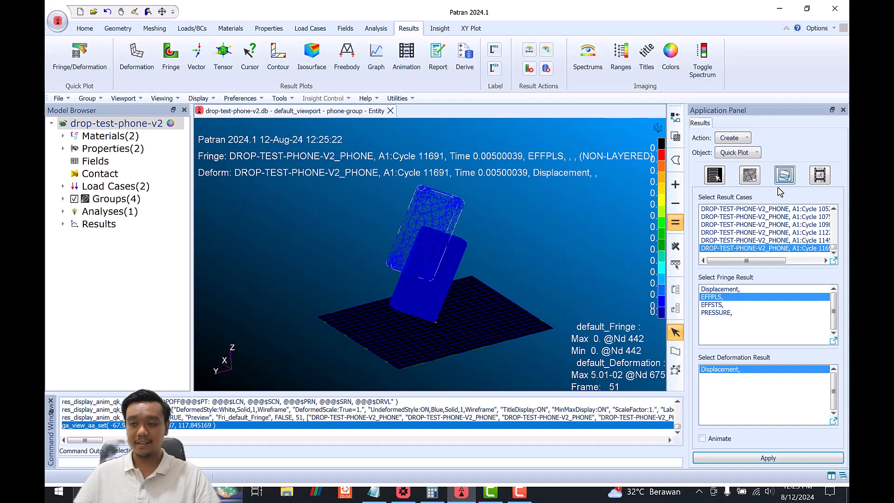
left_click(730, 331)
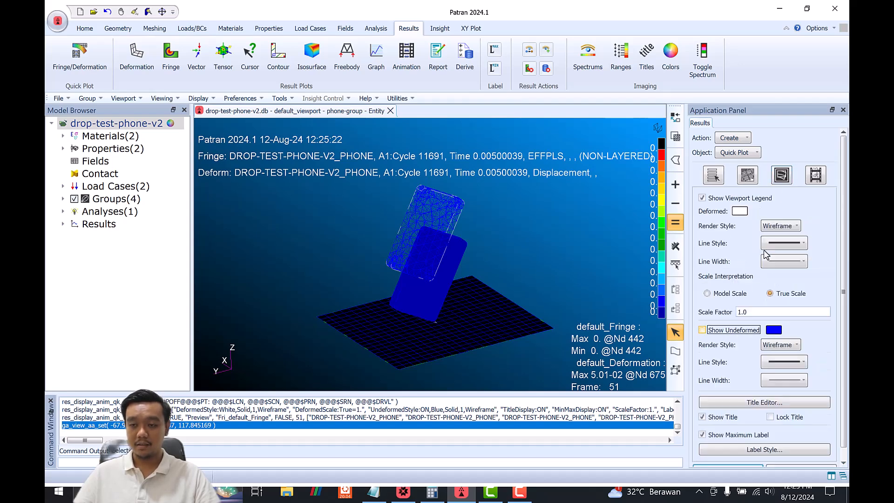
Step: Set the fringe edges to black with Element Edges display, and apply the plot to view the deformed phone
left_click(750, 178)
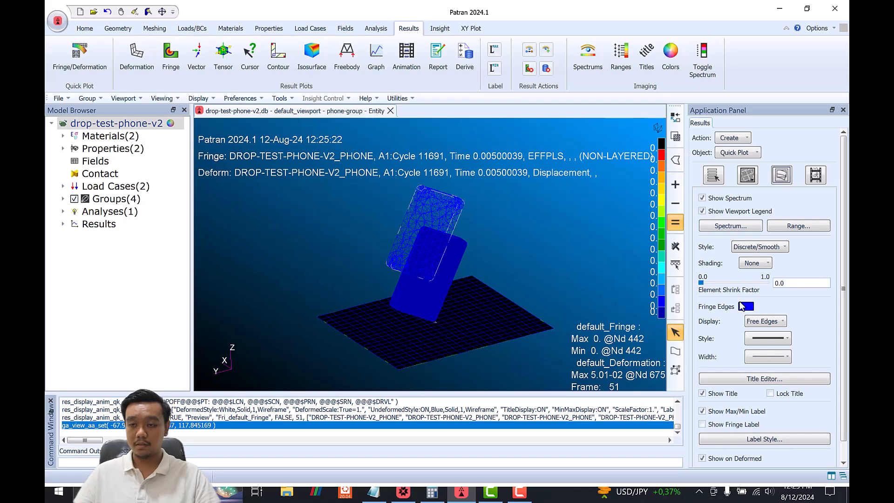
left_click(751, 308)
left_click(748, 312)
left_click(782, 176)
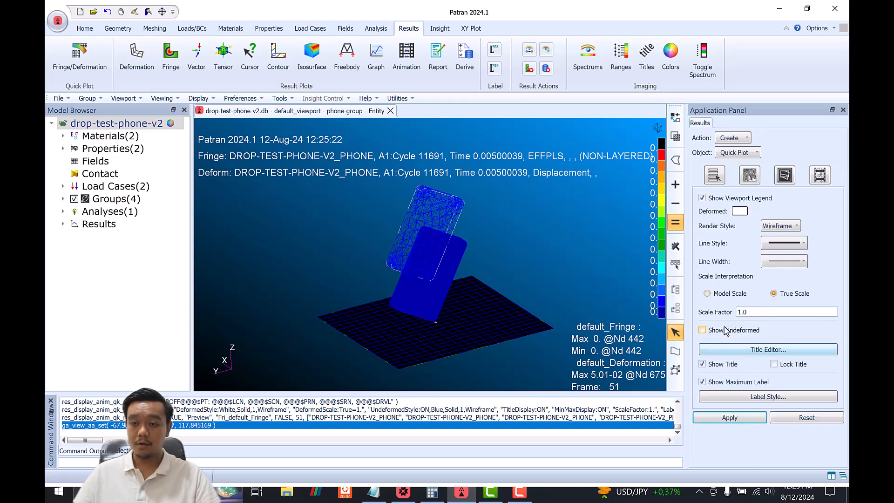
scroll(841, 285, "down", 1)
left_click(762, 302)
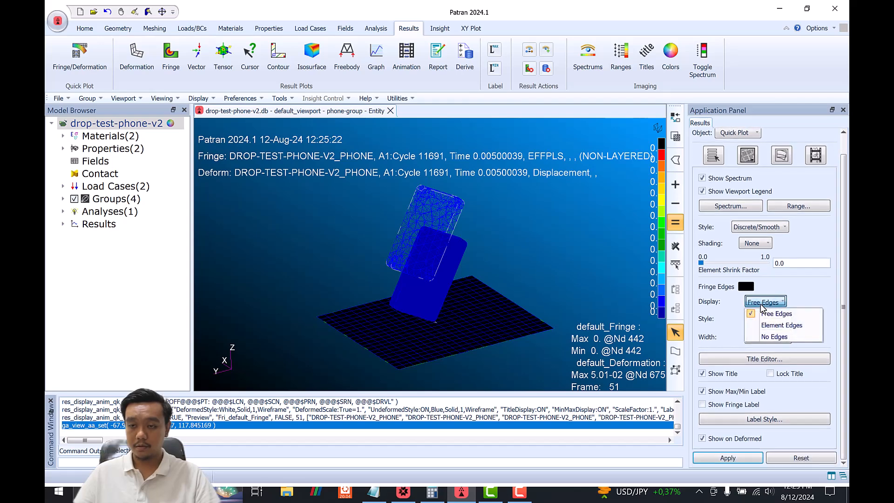
left_click(779, 325)
left_click(727, 458)
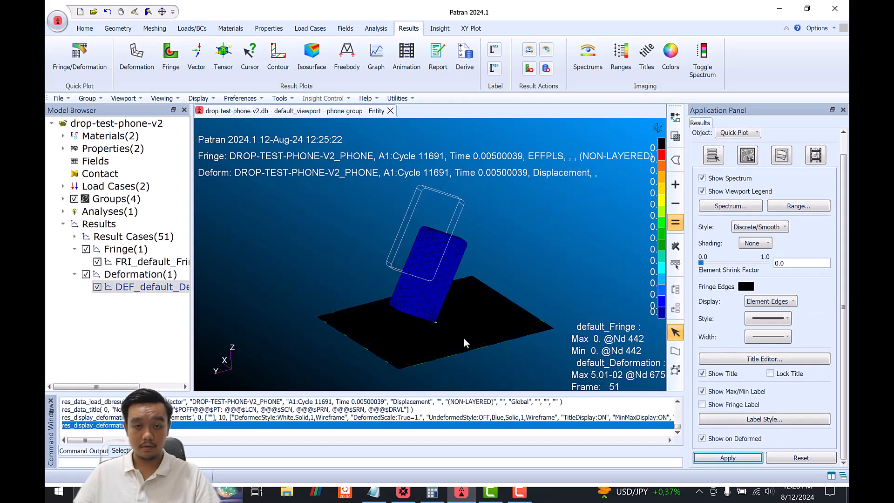
middle_click_drag(464, 334, 413, 321)
scroll(413, 320, "up", 2)
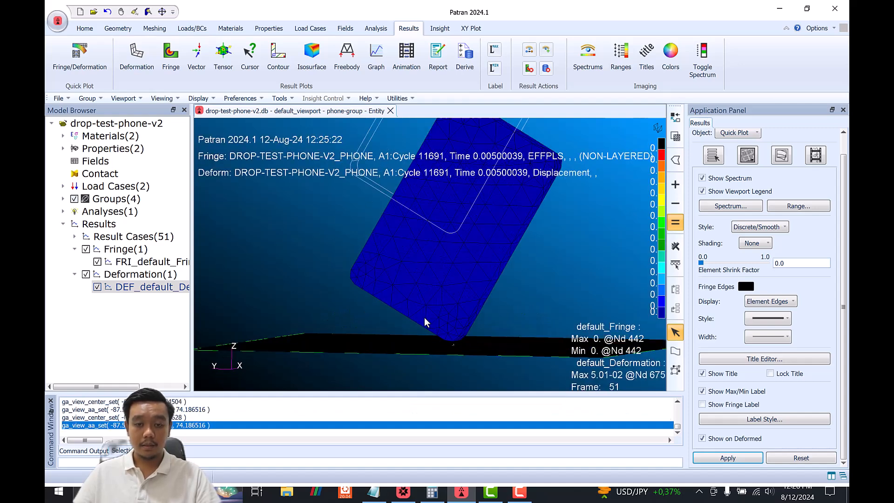
scroll(429, 322, "down", 3)
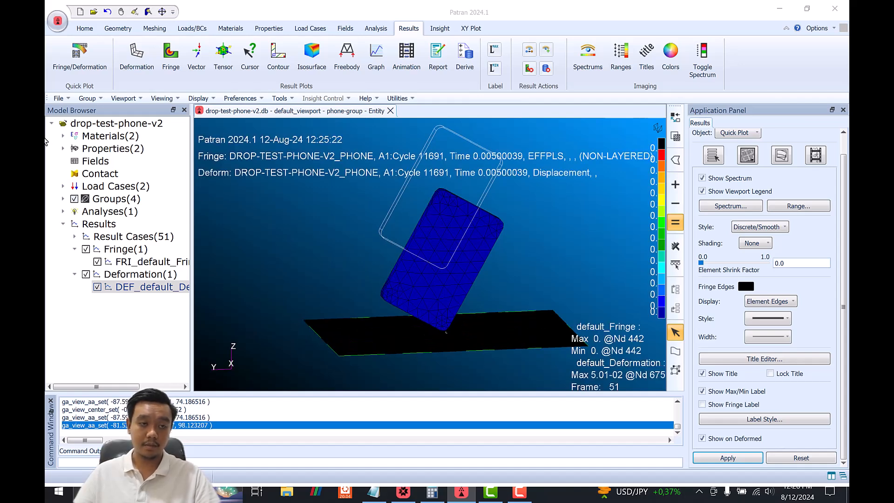
Step: Delete the DROP-TEST-PHONE-V2_PHONE load case from the model
left_click(63, 187)
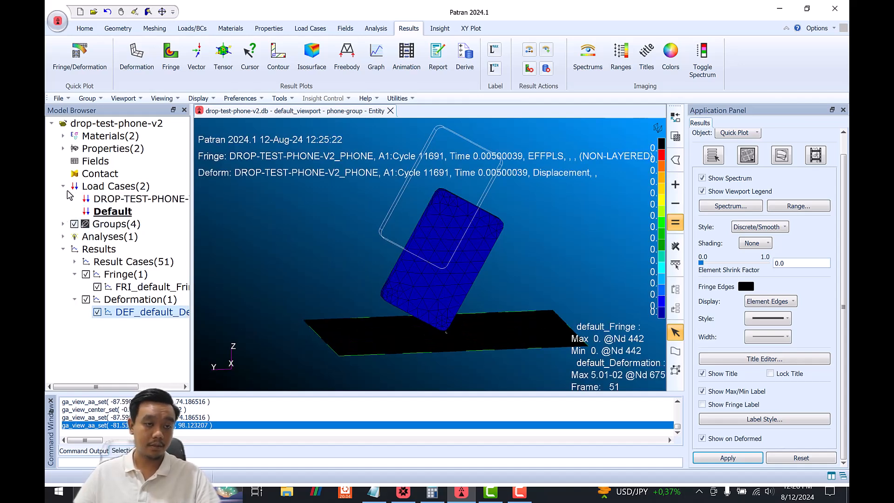
right_click(149, 197)
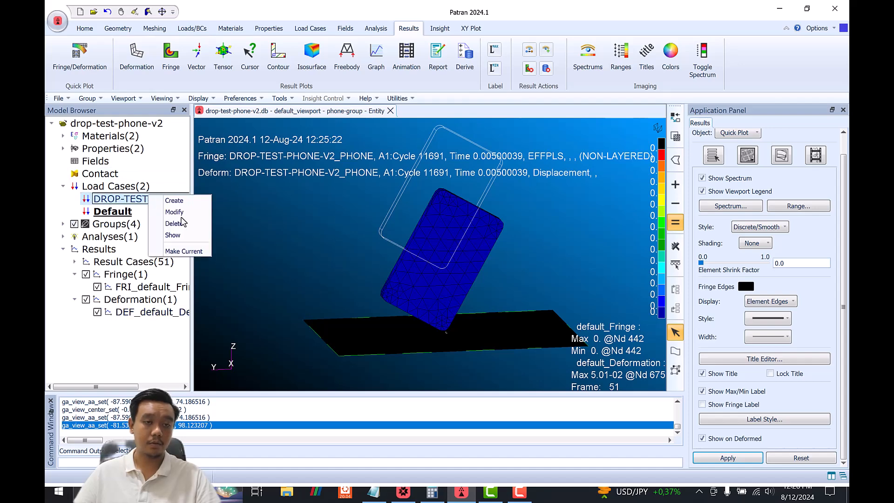
left_click(174, 224)
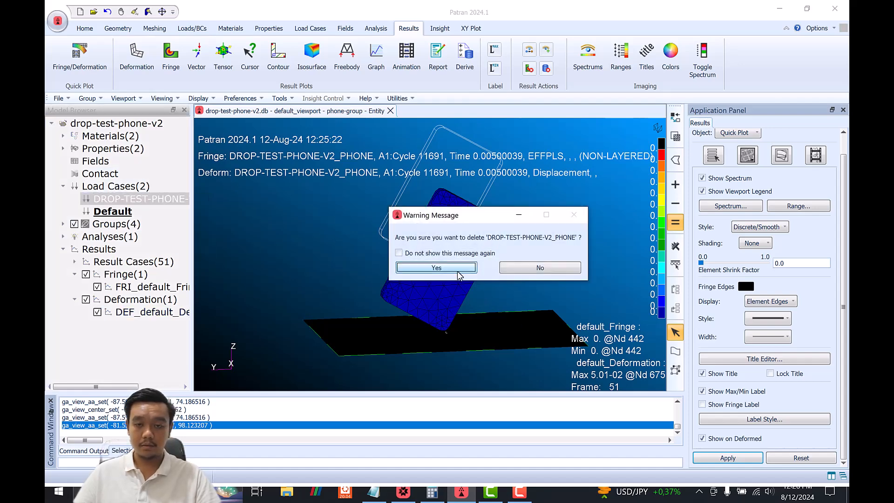
left_click(436, 267)
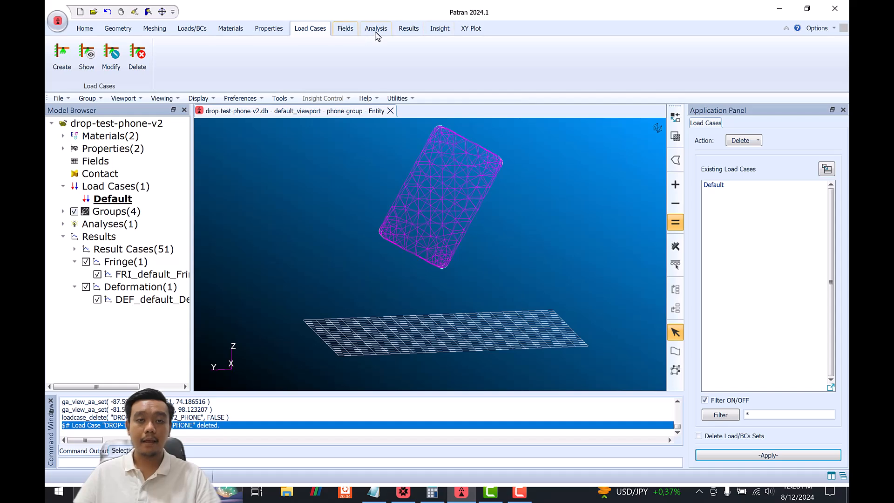
Step: Set the end time to 1e-2 in the execution control parameters of the entire-model analysis
left_click(376, 29)
left_click(63, 55)
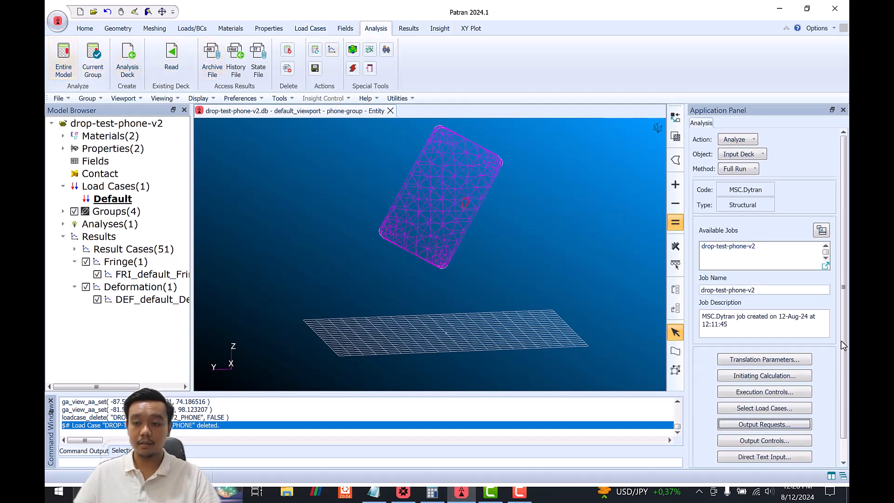
left_click(752, 393)
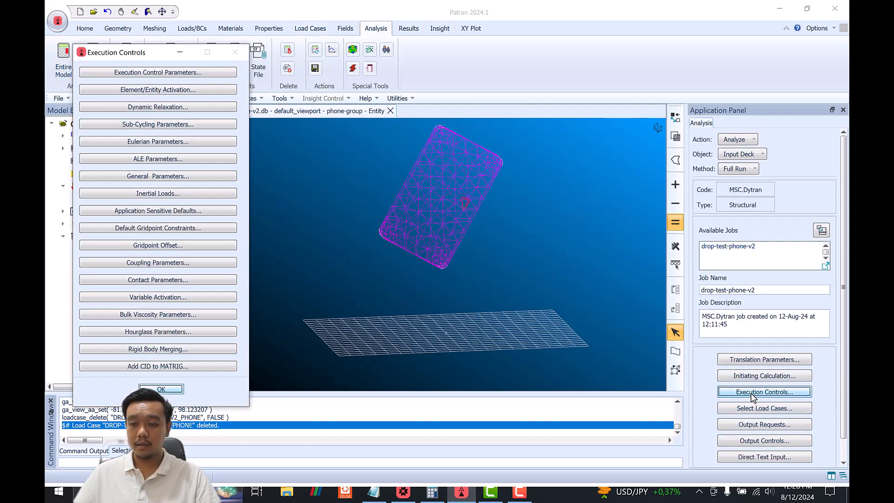
left_click(187, 74)
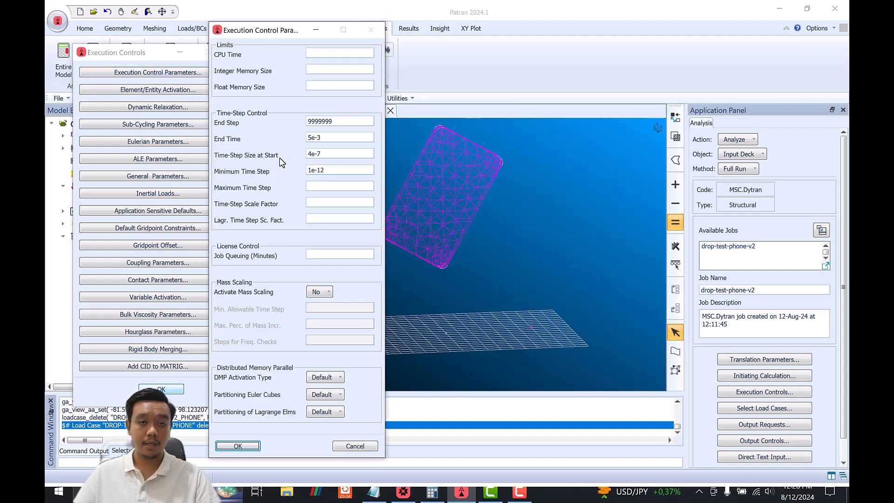
left_click(311, 137)
type("1")
key("End")
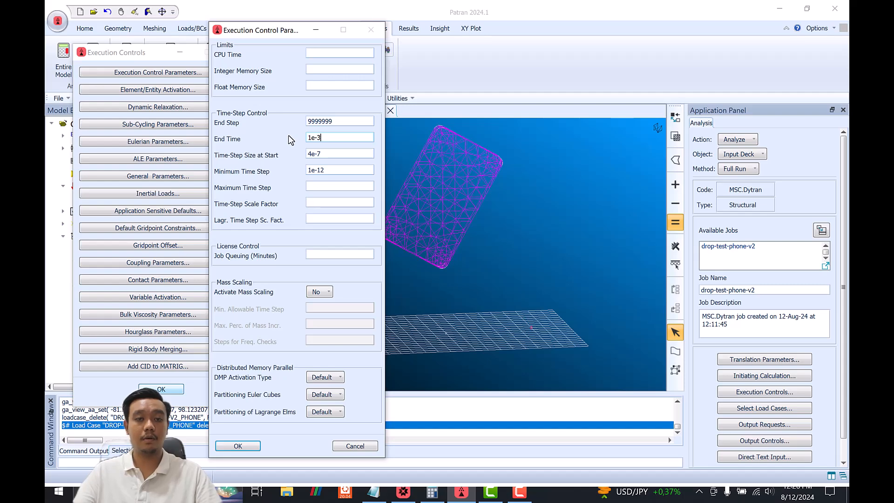
left_click(225, 443)
left_click(161, 389)
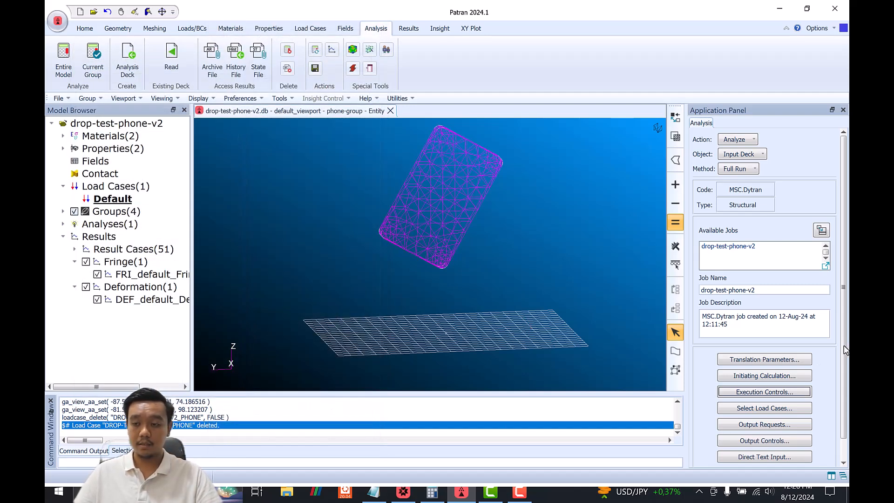
Step: Write the analysis input deck for job drop-test-phone-v2, overwriting the existing job
scroll(790, 446, "down", 1)
left_click(762, 459)
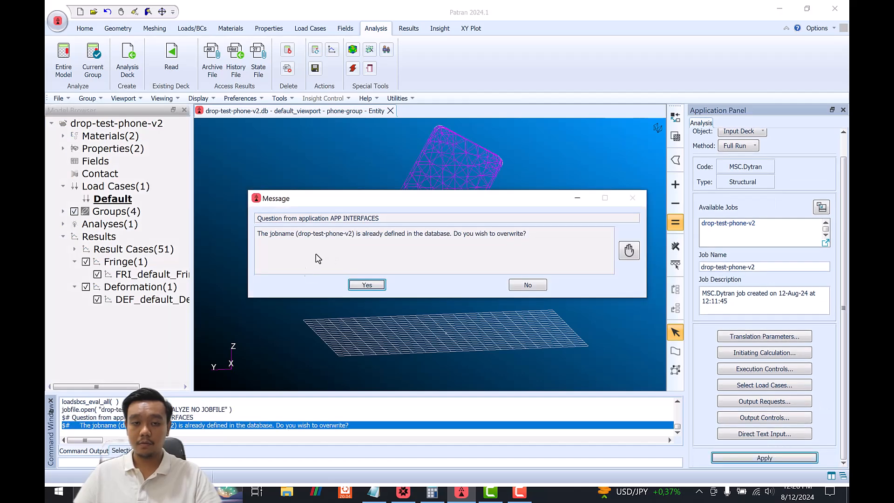
left_click(351, 285)
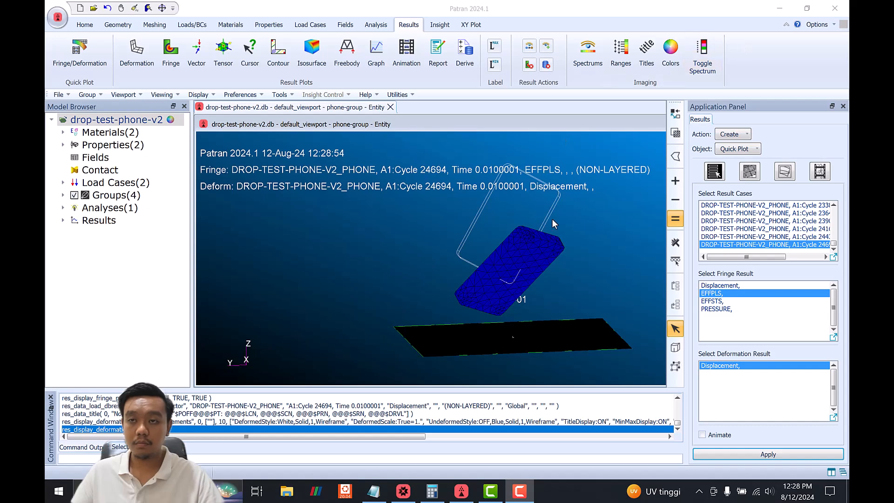
Step: Animate all result cases with EFFPLS as fringe and Displacement as deformation, and examine the phone's impact corner up close
left_click(741, 231)
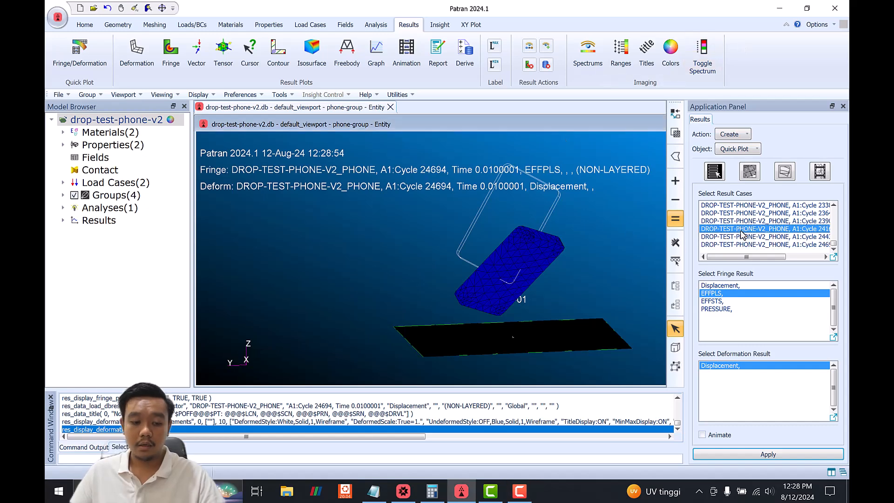
key("ctrl+a")
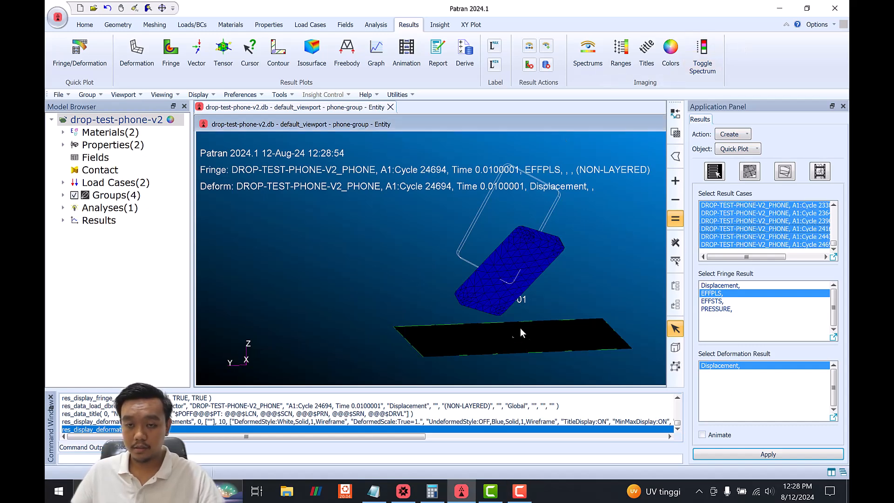
left_click(702, 435)
left_click(769, 454)
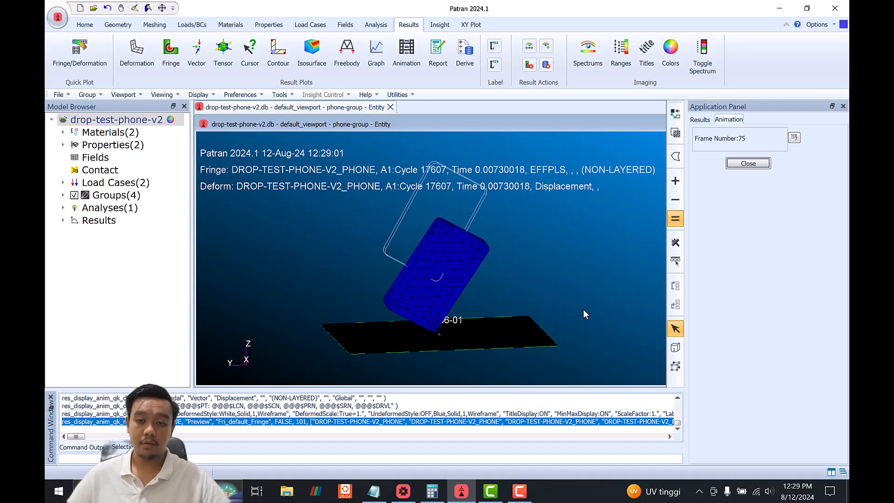
middle_click_drag(521, 312, 542, 322)
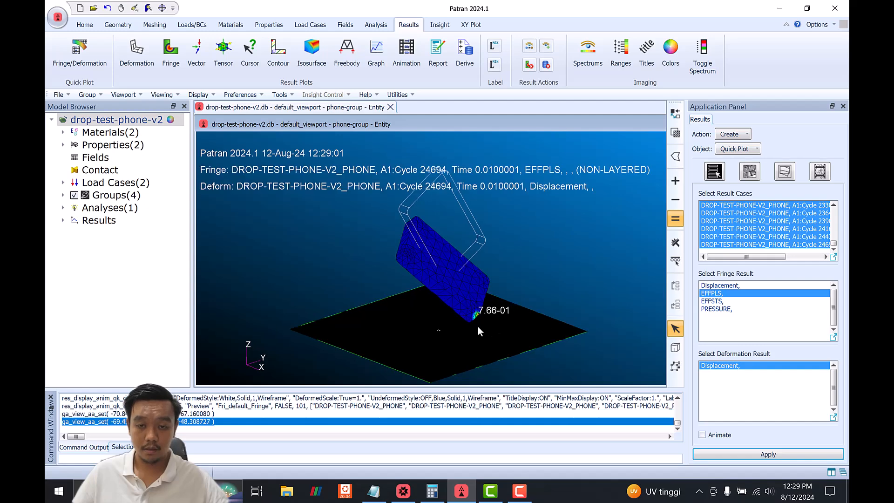
scroll(478, 327, "up", 3)
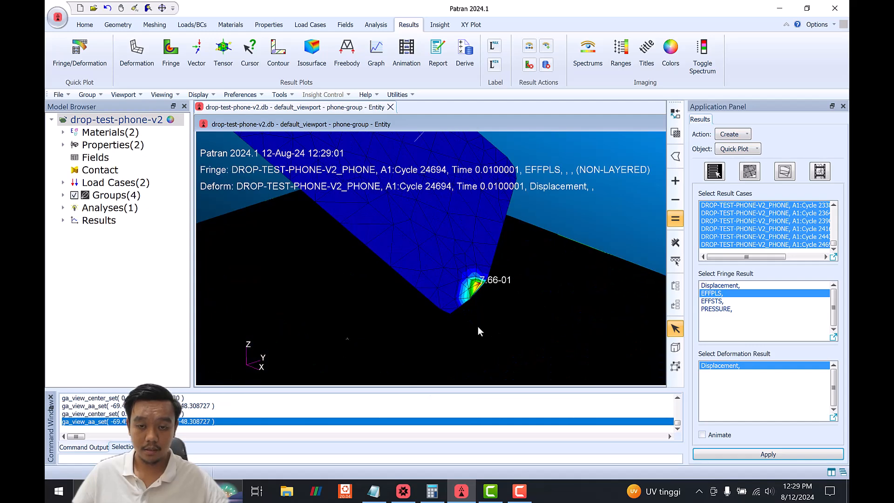
Step: Animate all result cases with EFFSTS as the fringe result and Displacement as the deformation result
left_click(723, 286)
left_click(713, 295)
left_click(703, 434)
left_click(735, 455)
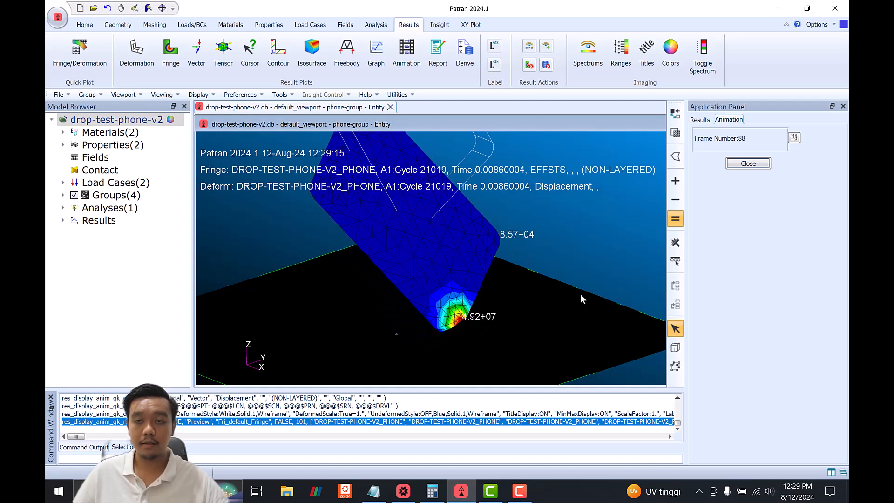
Step: Maximize the viewport and examine the stress plot at the phone's impact corner, with the whole phone and floor in view
double_click(580, 123)
middle_click_drag(480, 250, 491, 245)
scroll(490, 245, "down", 2)
mouse_move(466, 274)
middle_mouse_down()
mouse_move(416, 274)
mouse_move(487, 273)
mouse_move(463, 278)
middle_mouse_up()
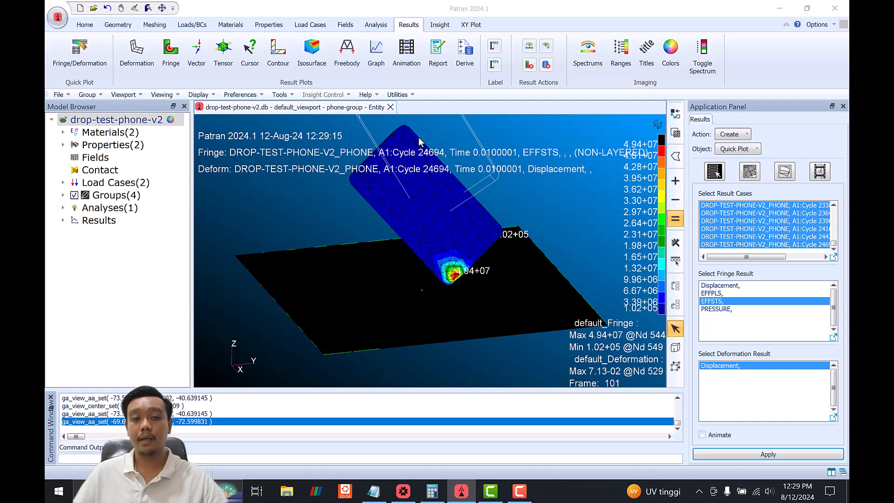
middle_click_drag(482, 211, 482, 218, "ctrl")
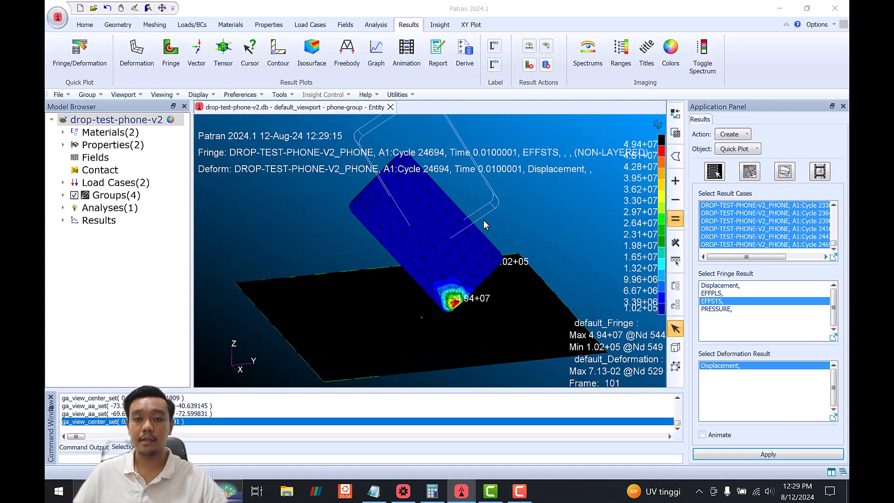